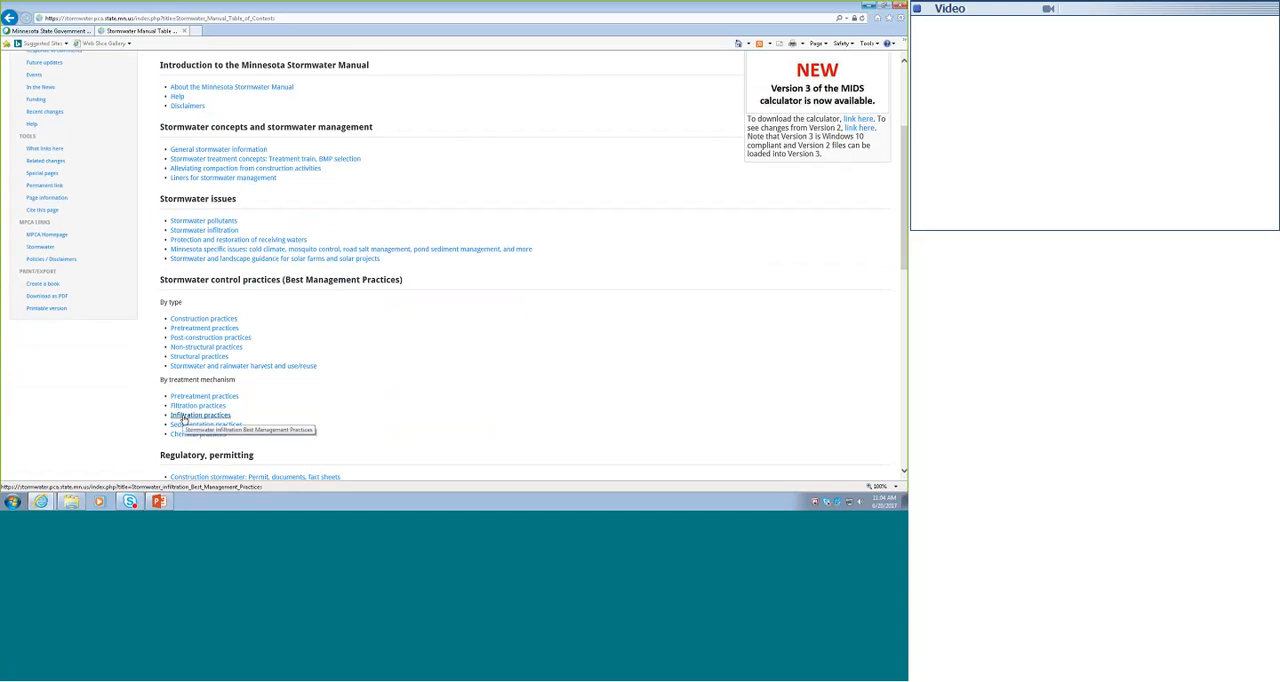
# - Open the article on using bioretention with no underdrain BMPs in the MIDS calculator, from the infiltration practices' bioretention section
pyautogui.click(183, 417)
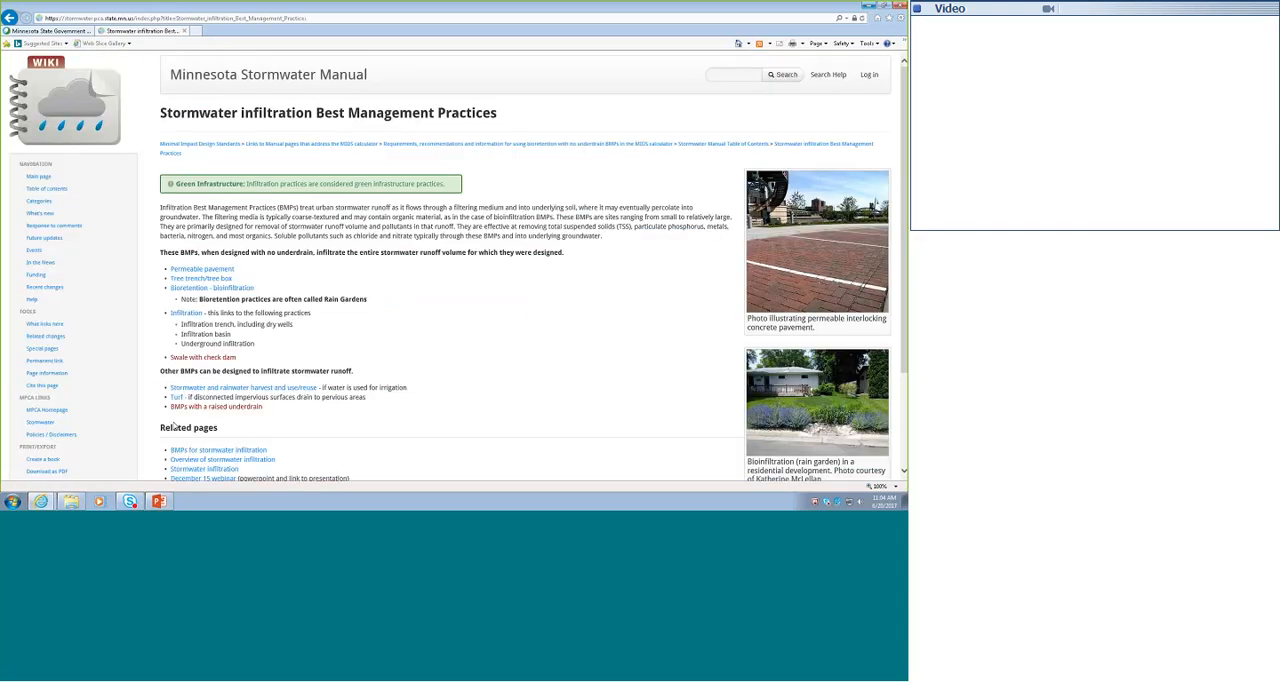
pyautogui.click(196, 290)
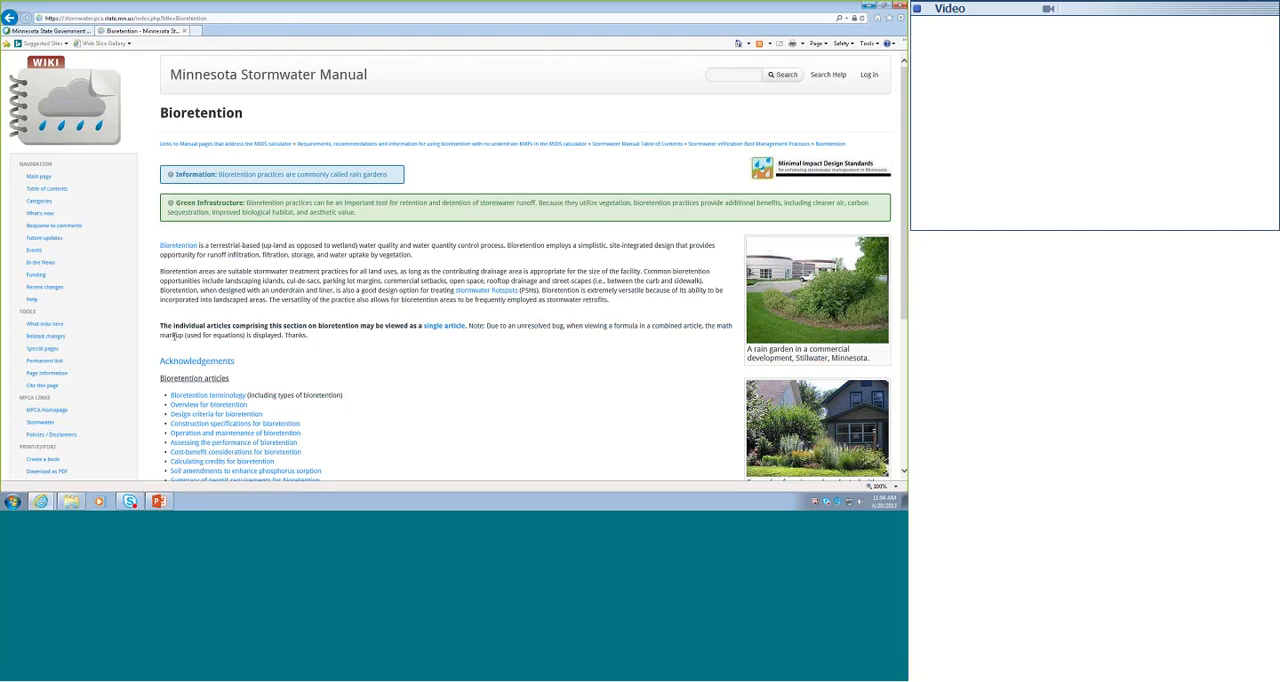
pyautogui.scroll(-3, 256, 340)
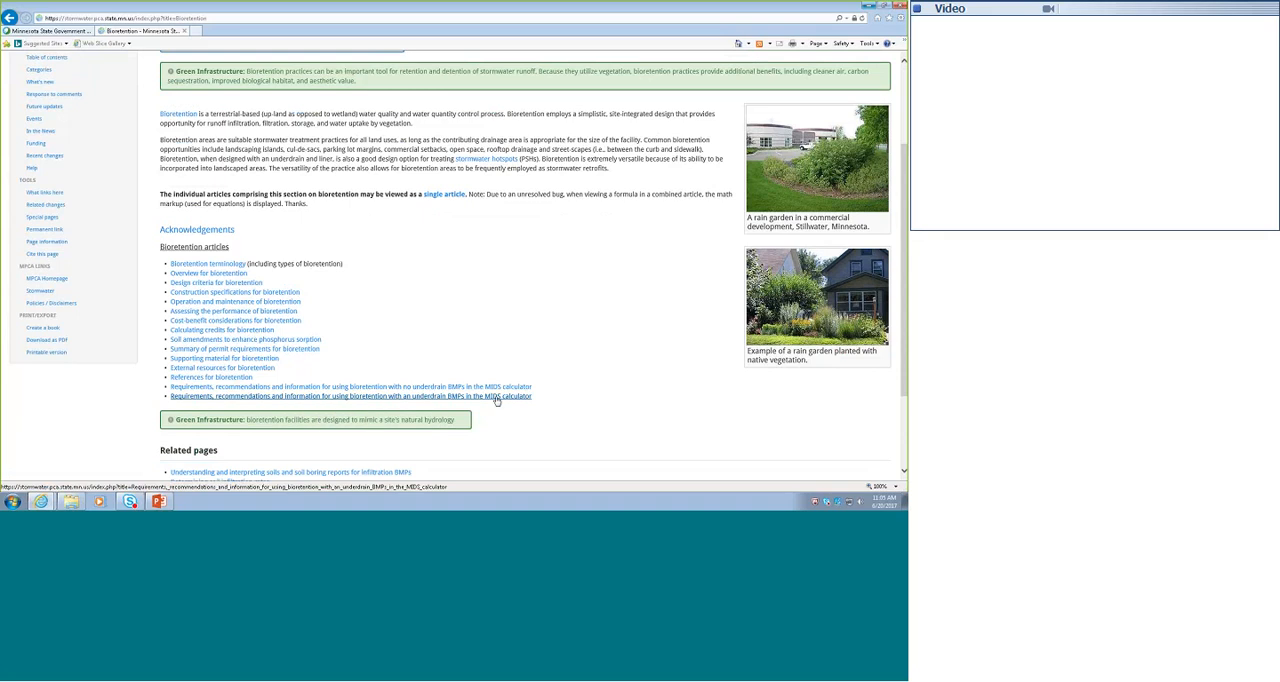
pyautogui.click(347, 387)
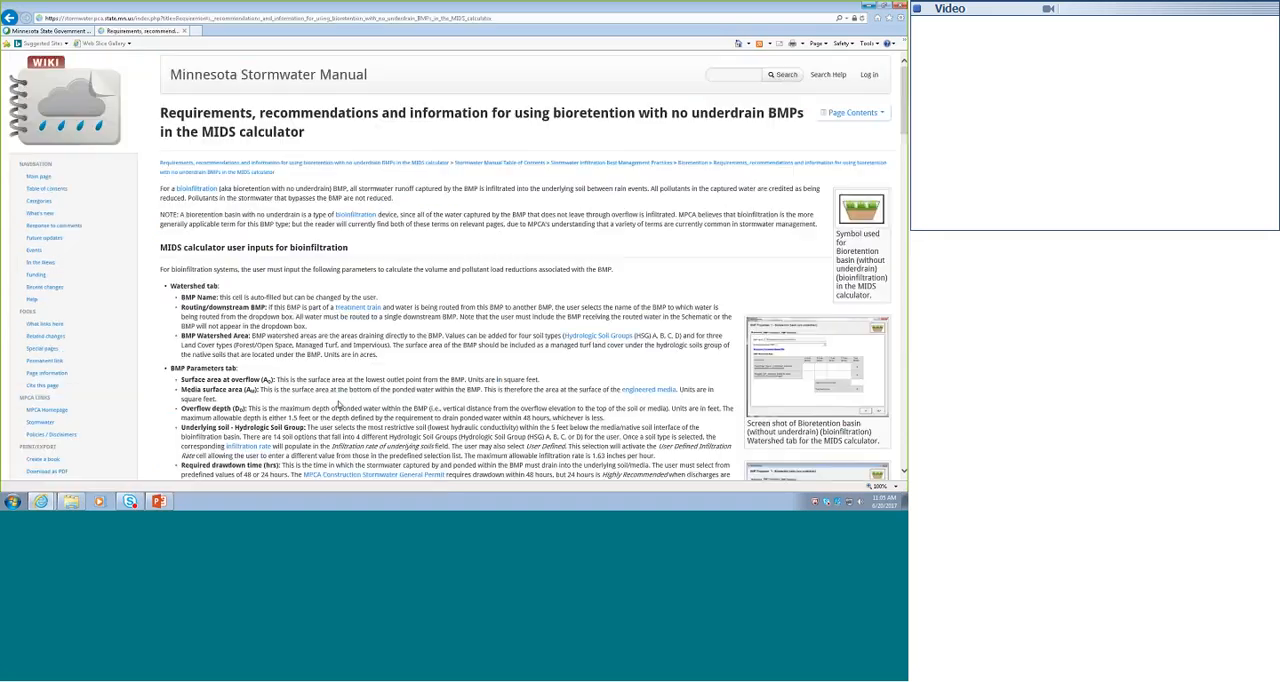
# - Review the no-underdrain article's calculator inputs, methodology, routing, assumptions and Version 2 bioinfiltration example
pyautogui.click(853, 112)
pyautogui.scroll(-3, 407, 252)
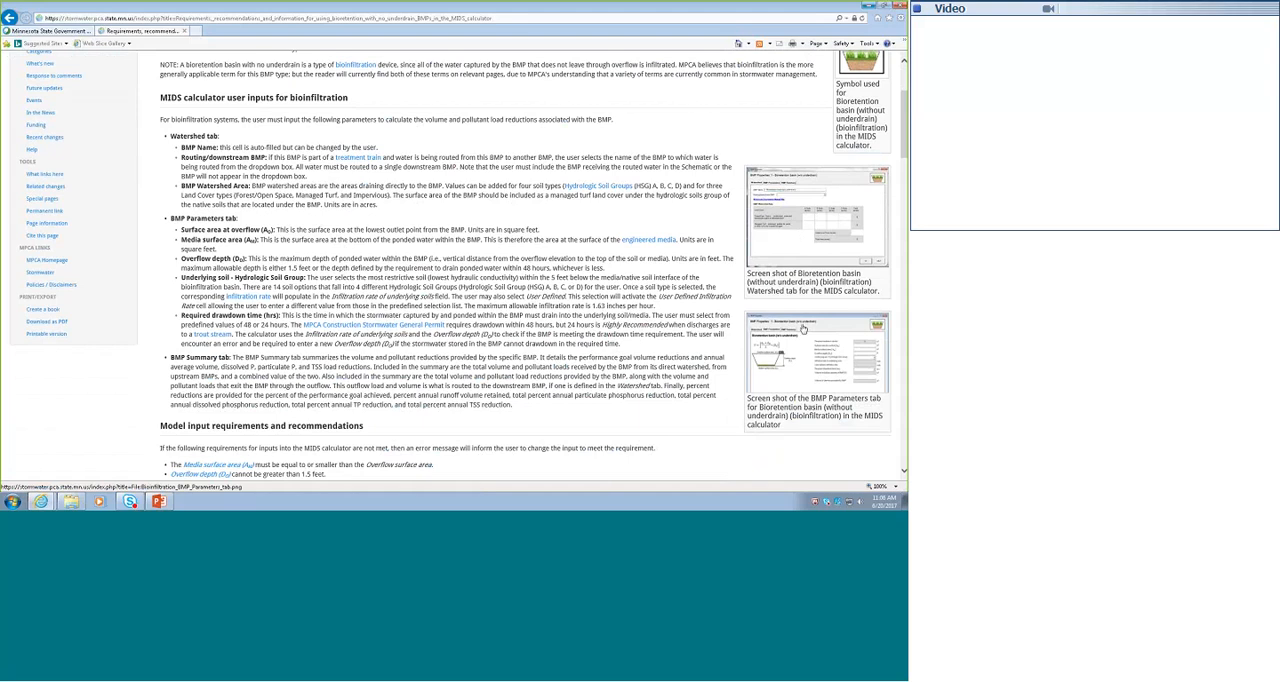
pyautogui.scroll(-1, 646, 420)
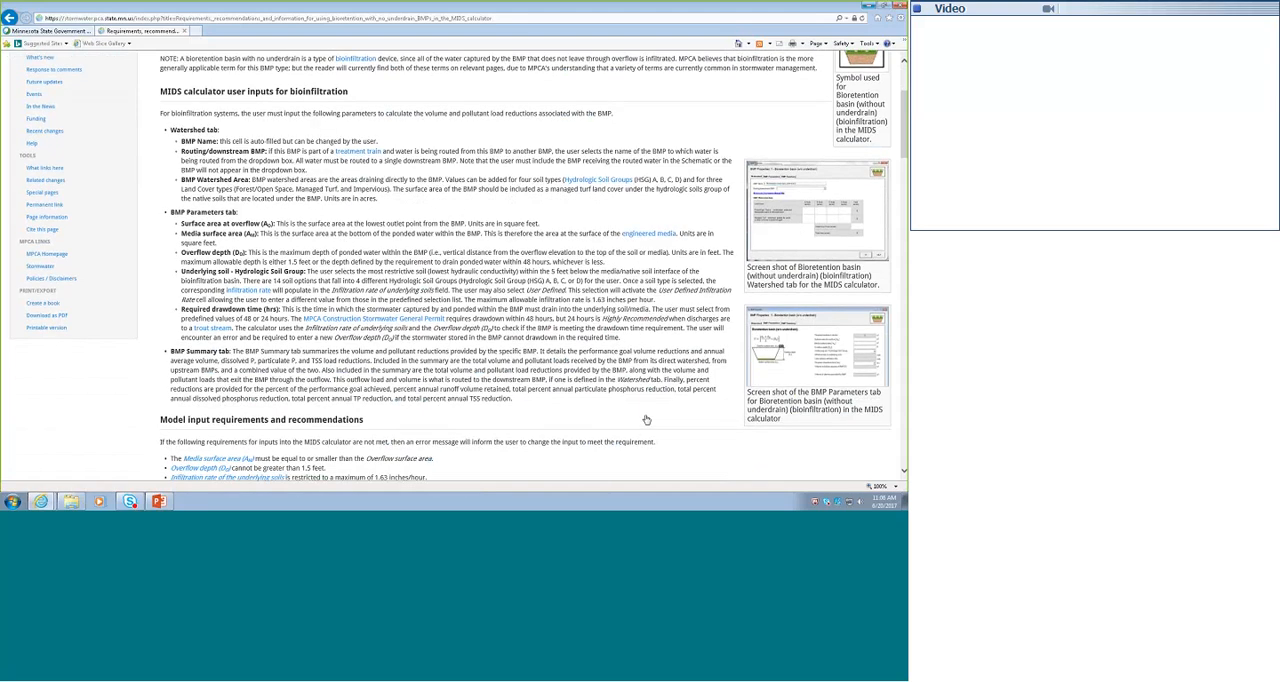
pyautogui.scroll(-5, 646, 420)
pyautogui.scroll(-1, 630, 399)
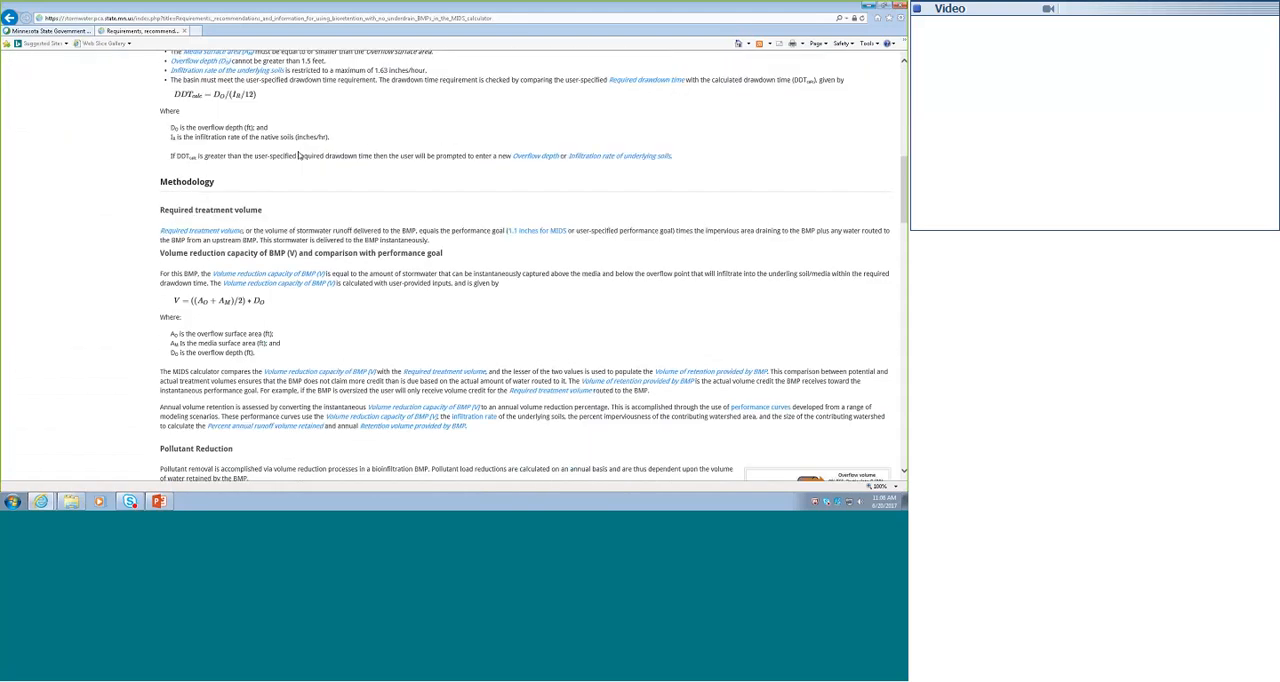
pyautogui.scroll(-5, 408, 320)
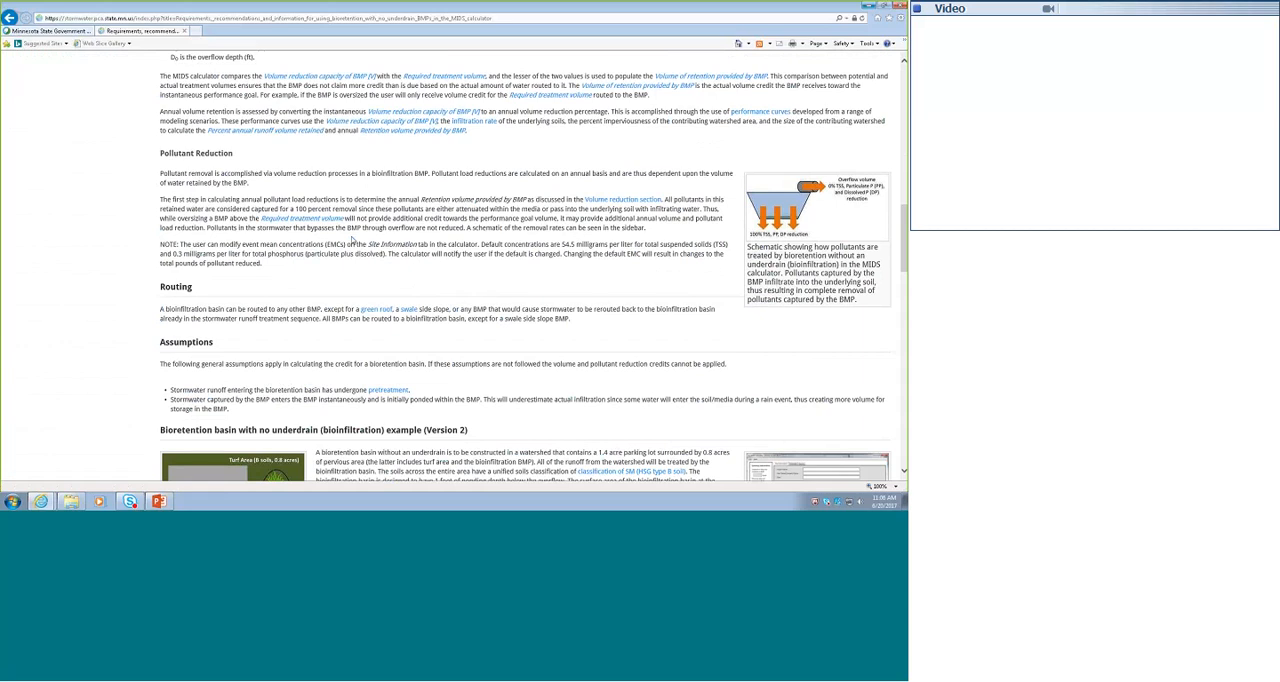
pyautogui.scroll(-2, 354, 240)
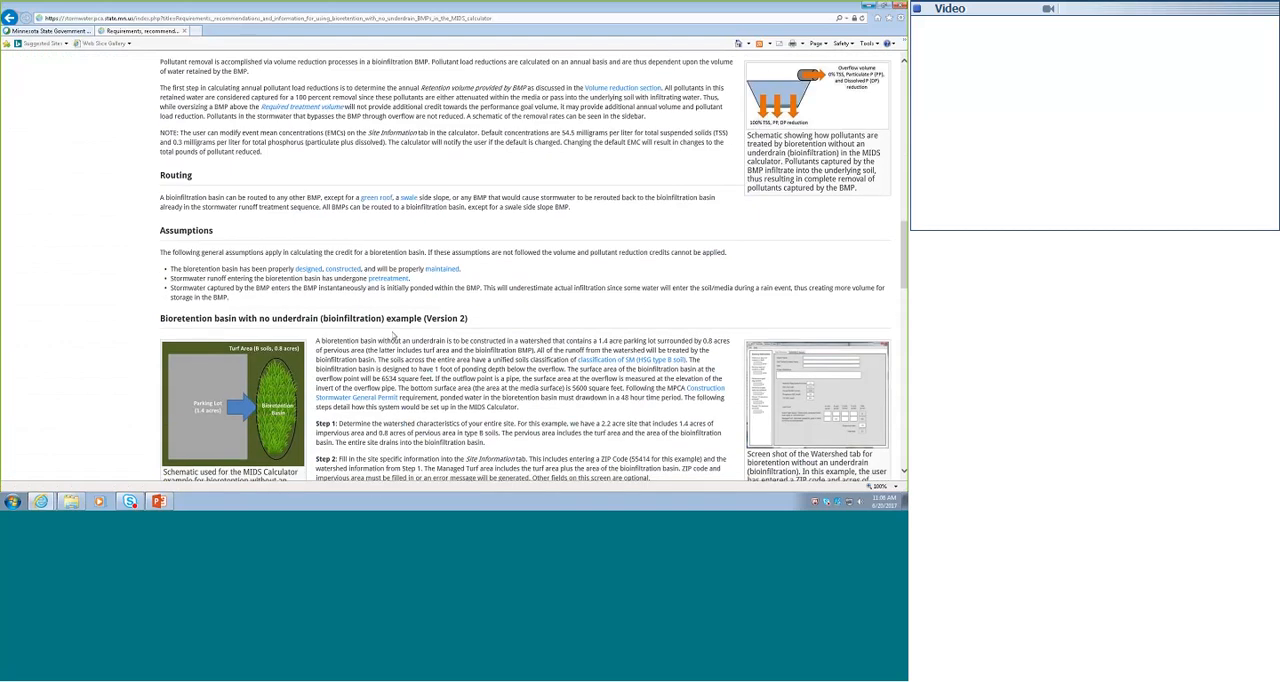
pyautogui.scroll(-3, 394, 337)
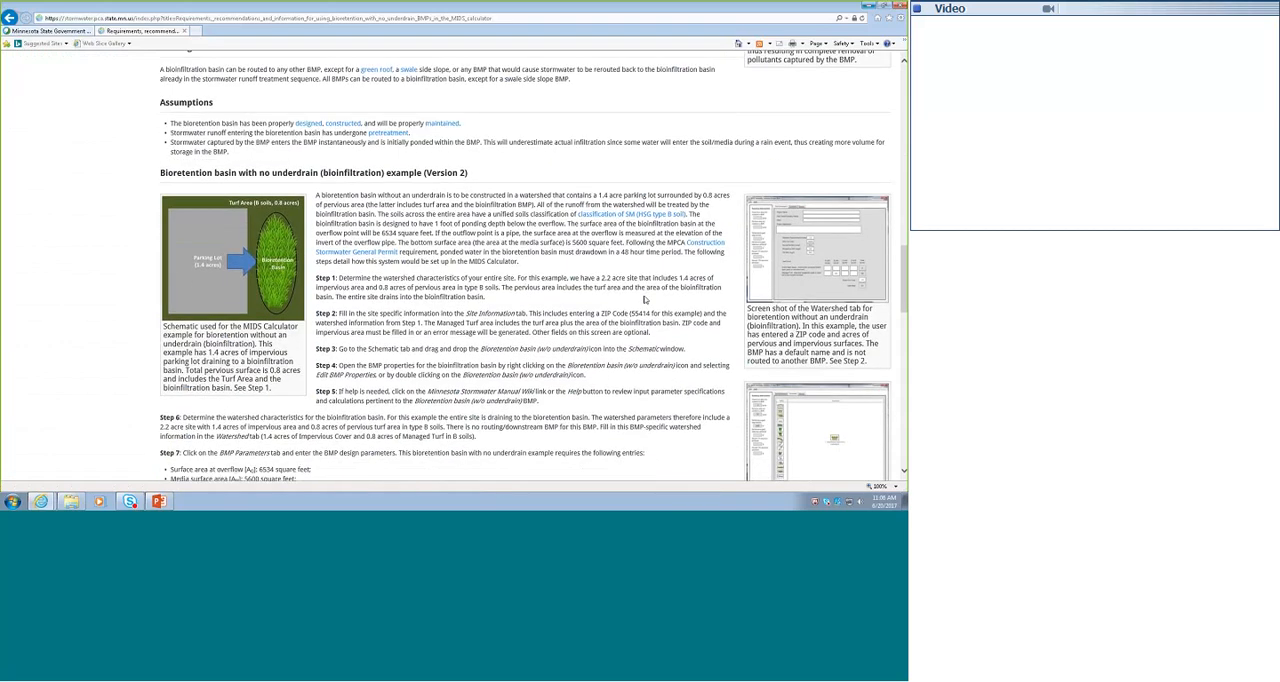
pyautogui.scroll(15, 517, 280)
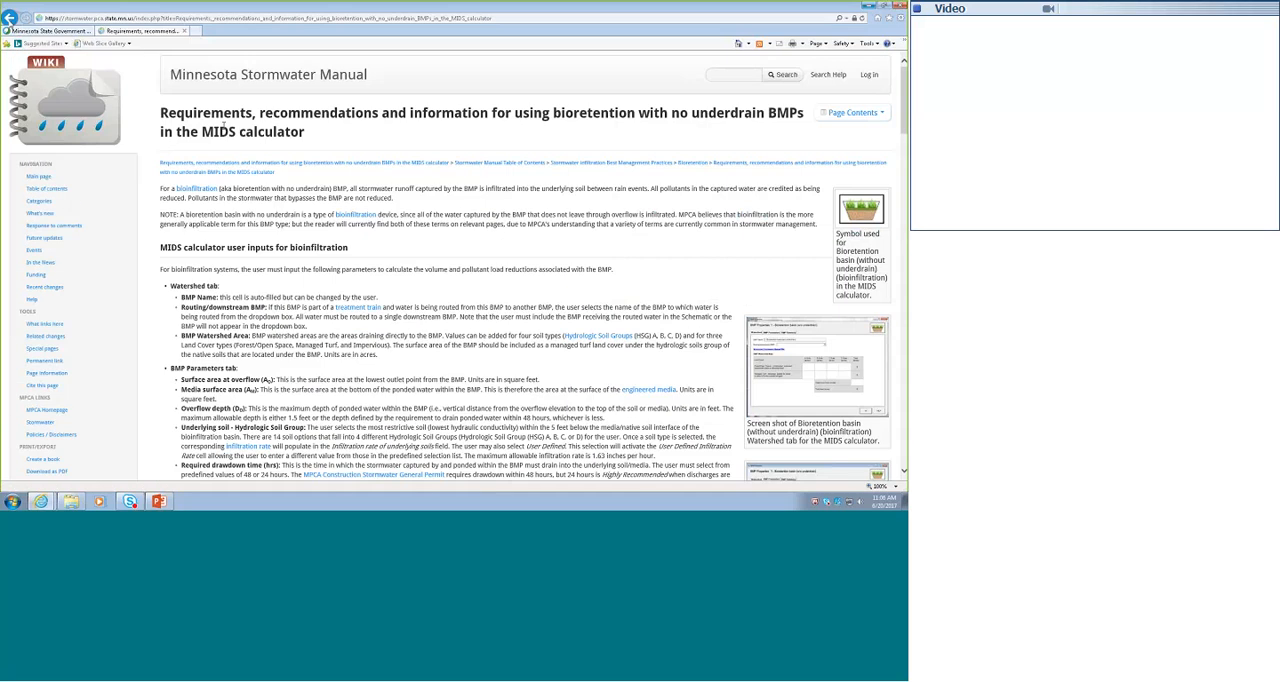
# - Open the bioretention article on using BMPs with an underdrain in the MIDS calculator and check its page contents
pyautogui.scroll(-2, 398, 314)
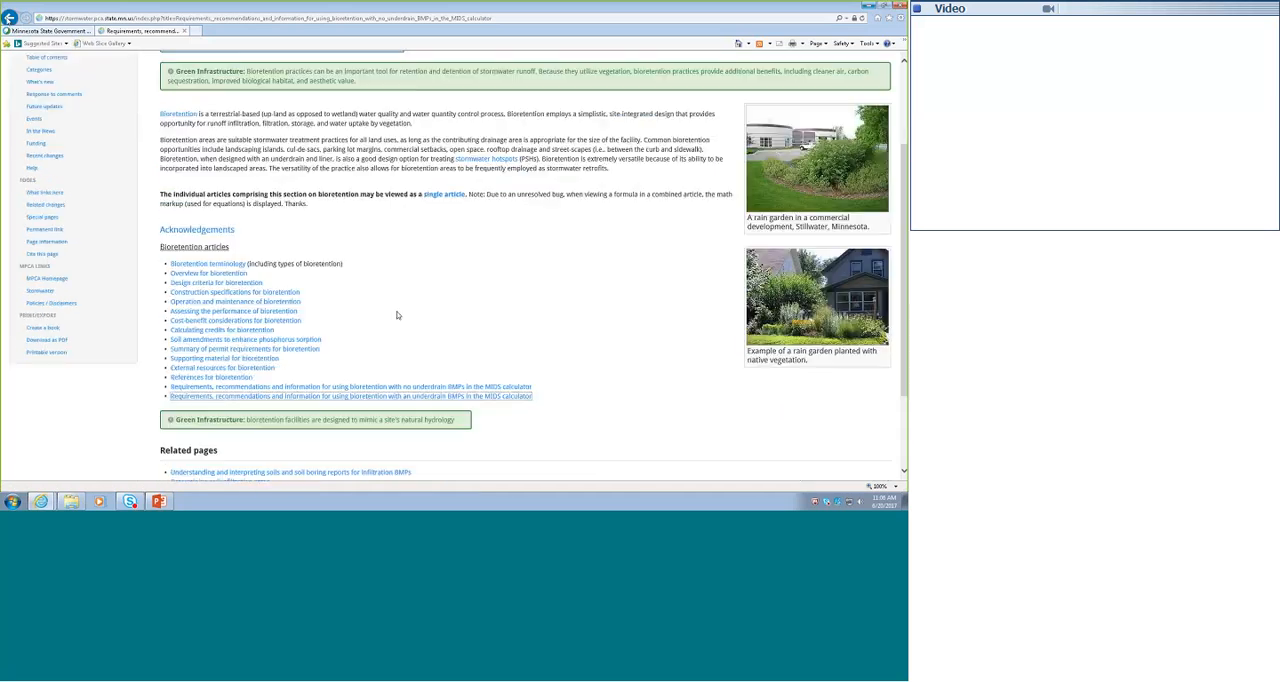
pyautogui.click(396, 396)
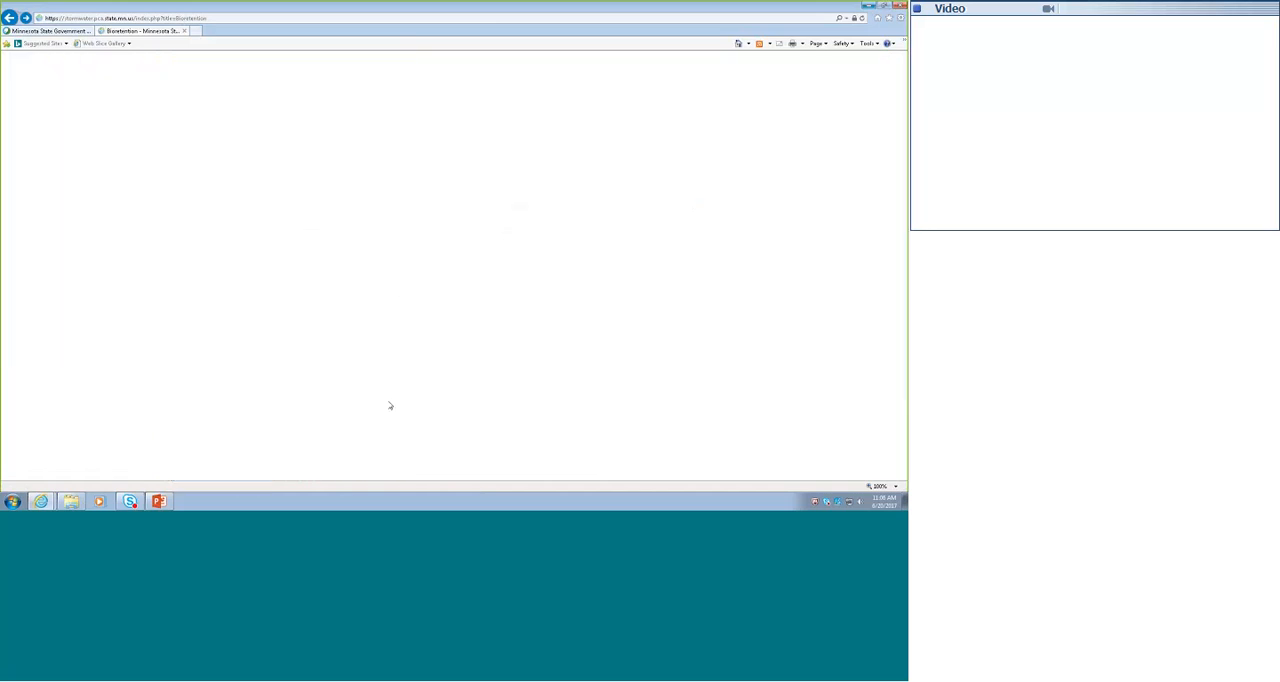
pyautogui.click(845, 113)
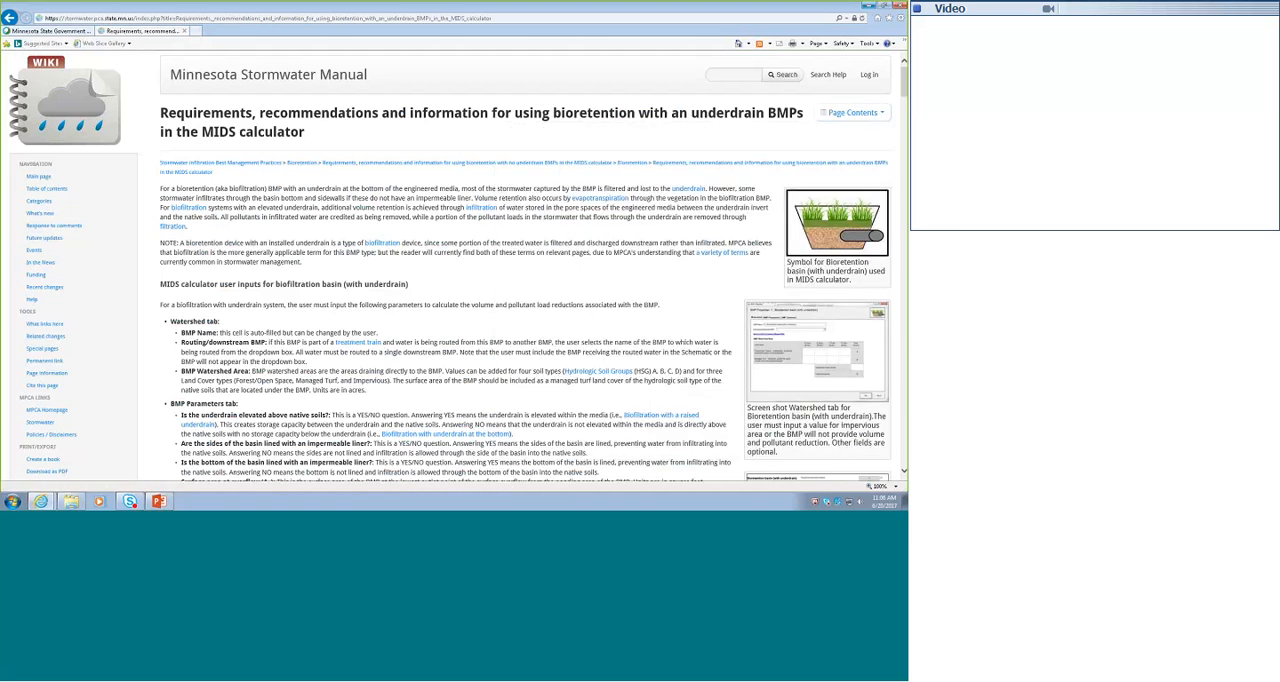
# - Switch from the browser to the MIDS Calculator by launching it from the desktop, and maximize its window
pyautogui.click(869, 7)
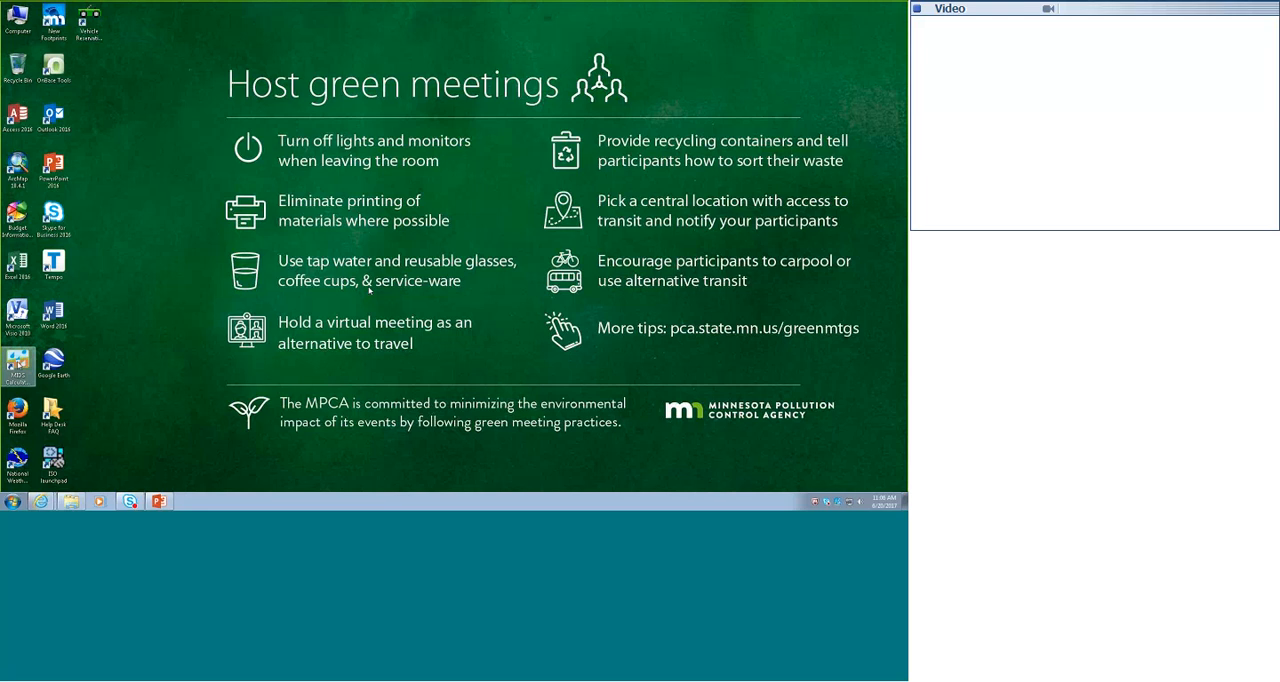
pyautogui.click(17, 367)
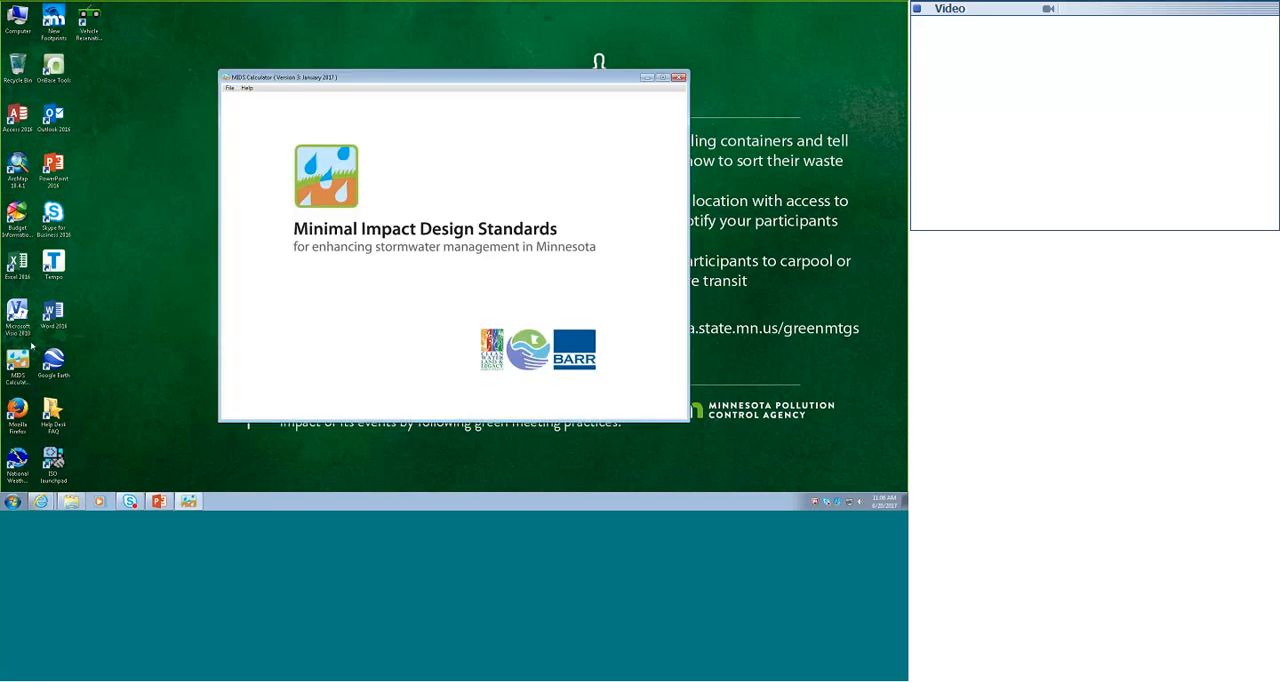
pyautogui.click(661, 78)
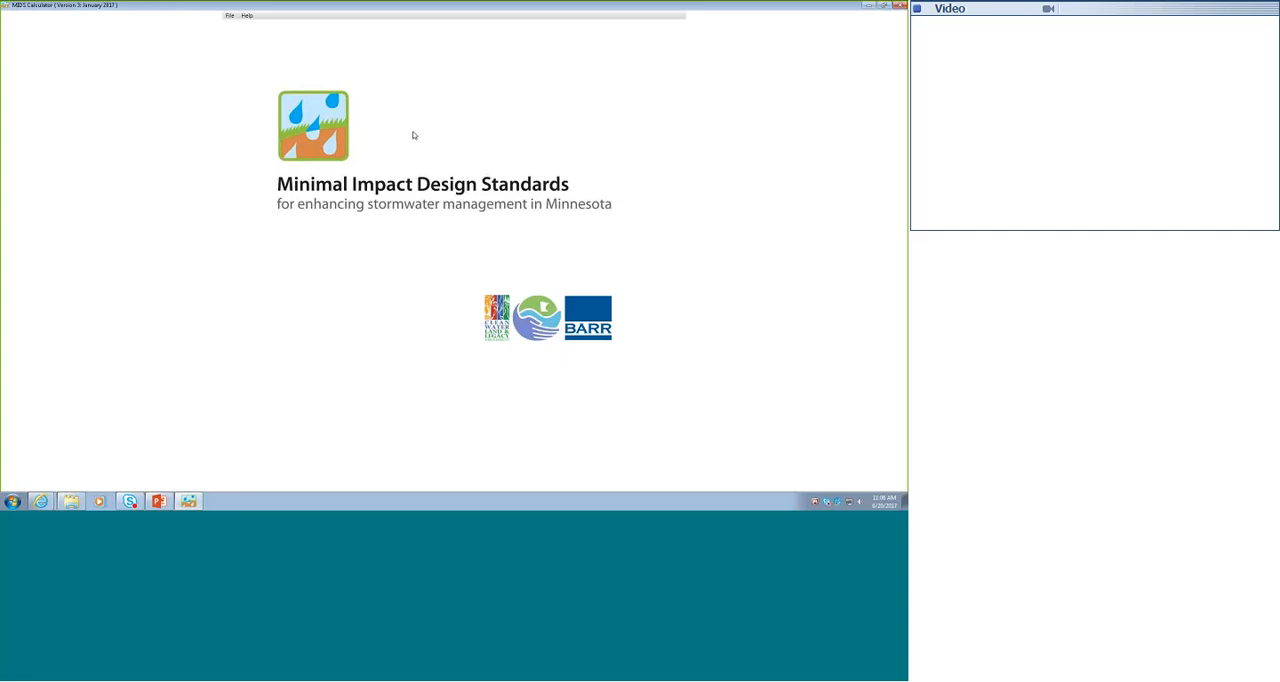
# - Create a new calculator project and save it as Bioretention in the Manual folder
pyautogui.click(229, 15)
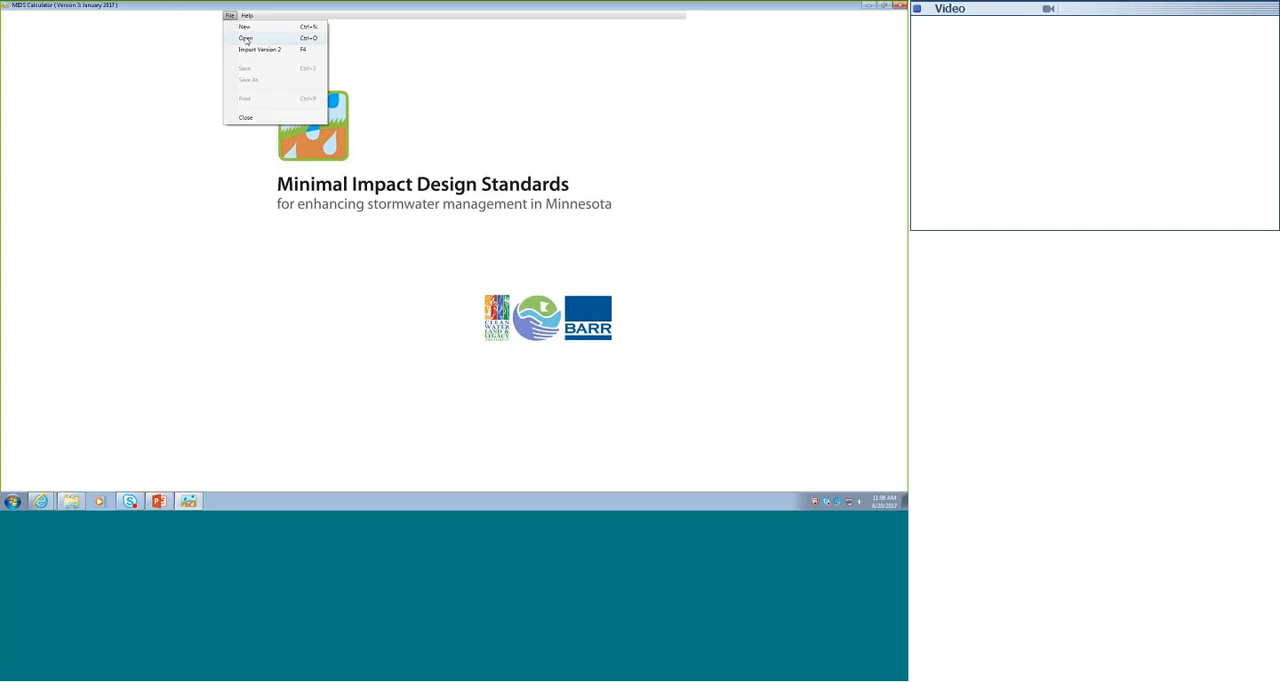
pyautogui.click(246, 28)
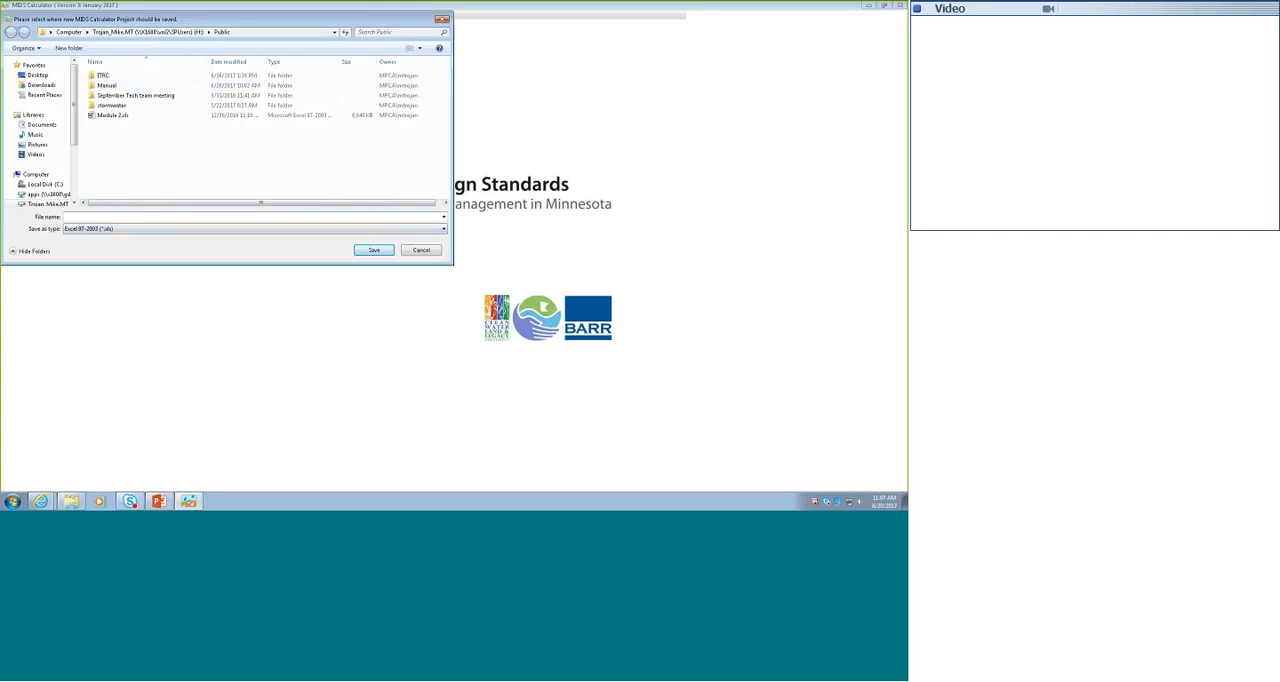
pyautogui.click(48, 204)
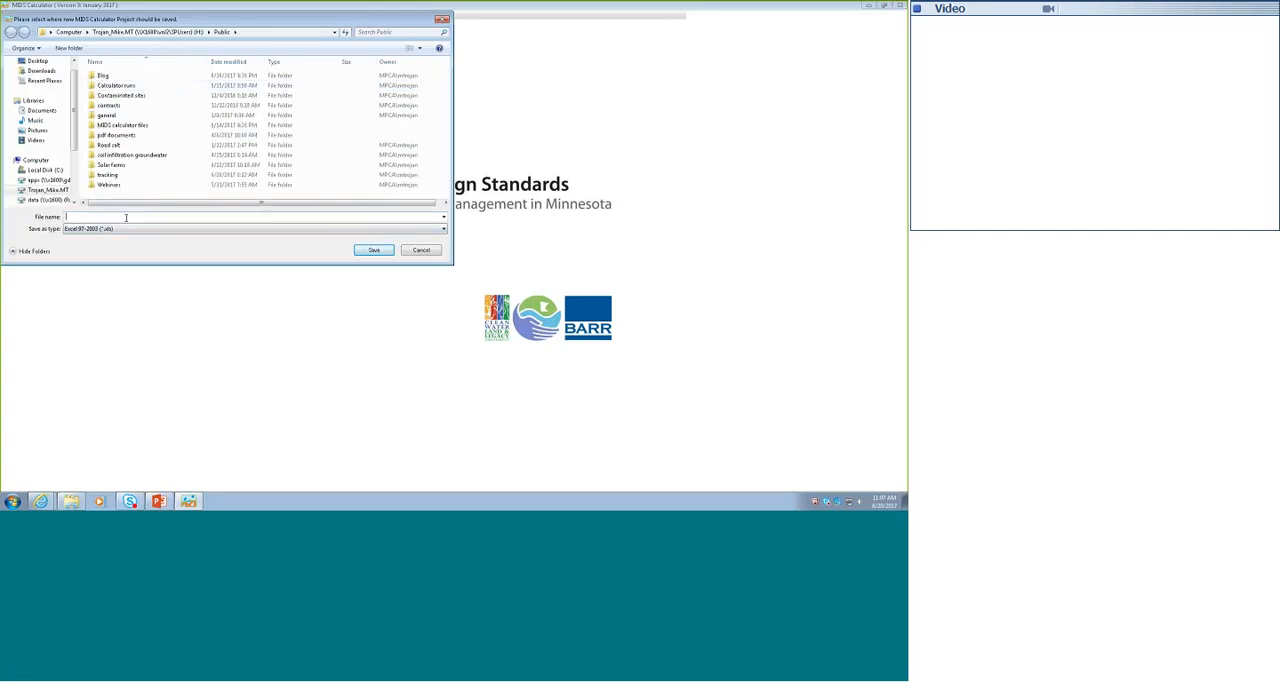
pyautogui.write('B')
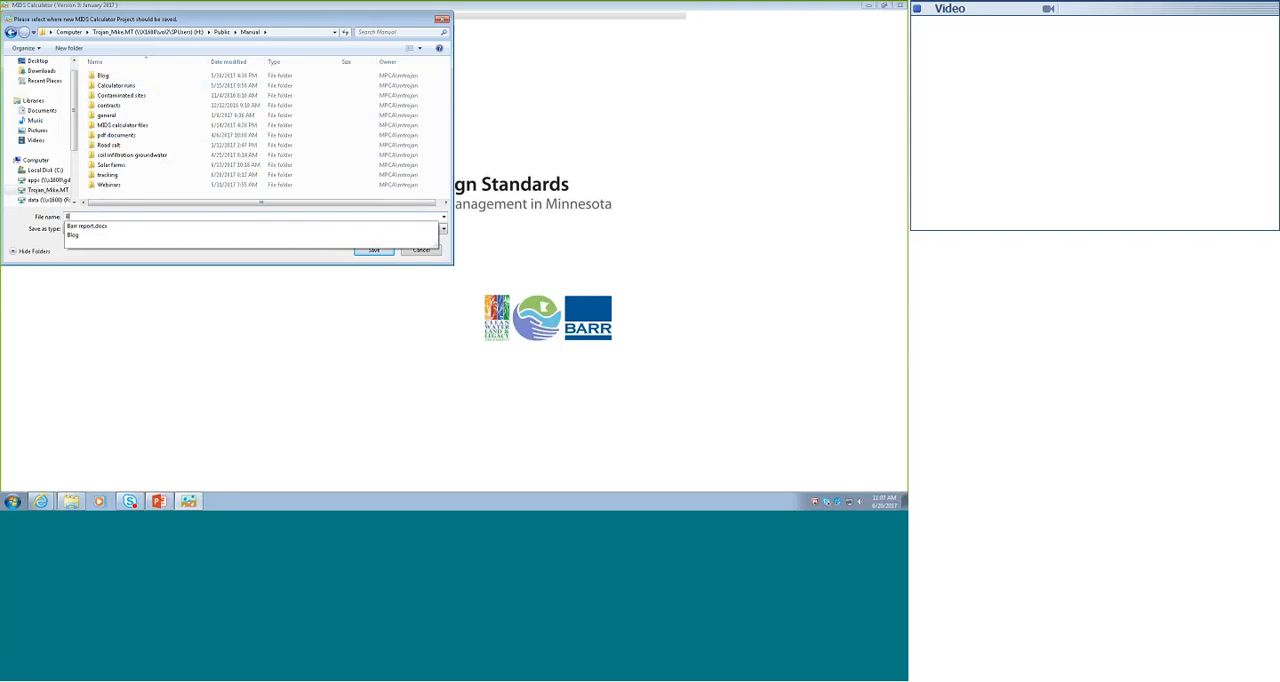
pyautogui.write('la')
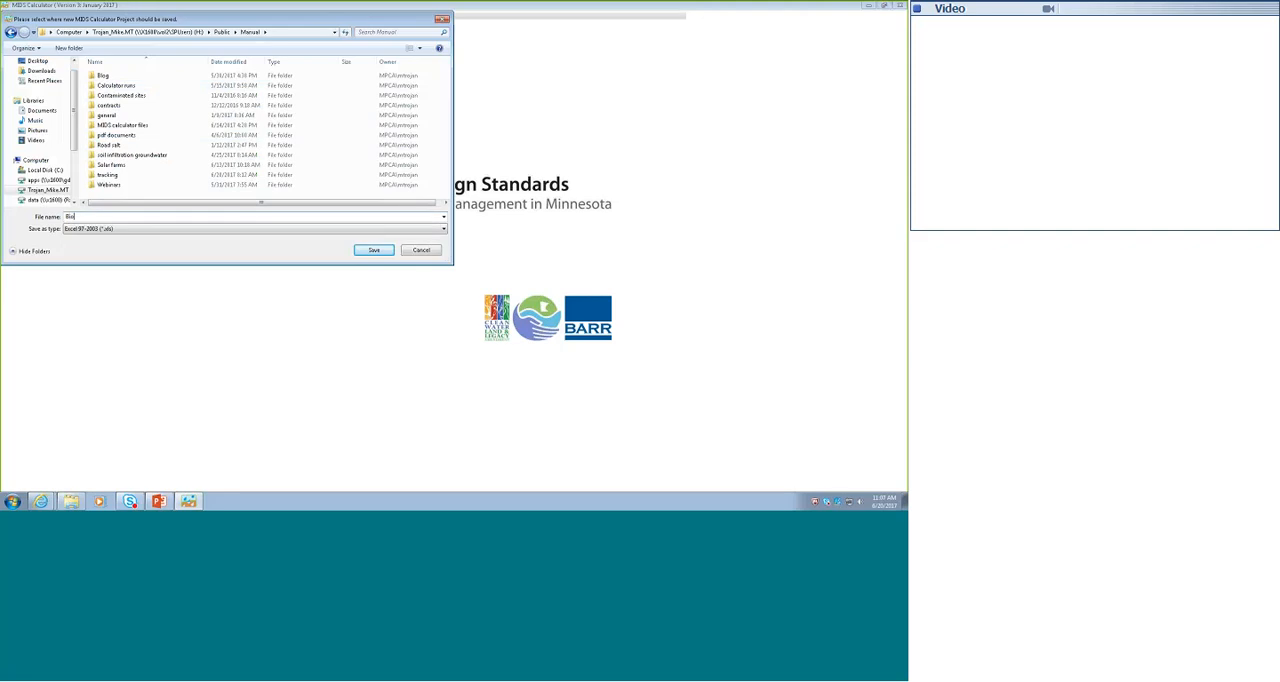
pyautogui.write('retention')
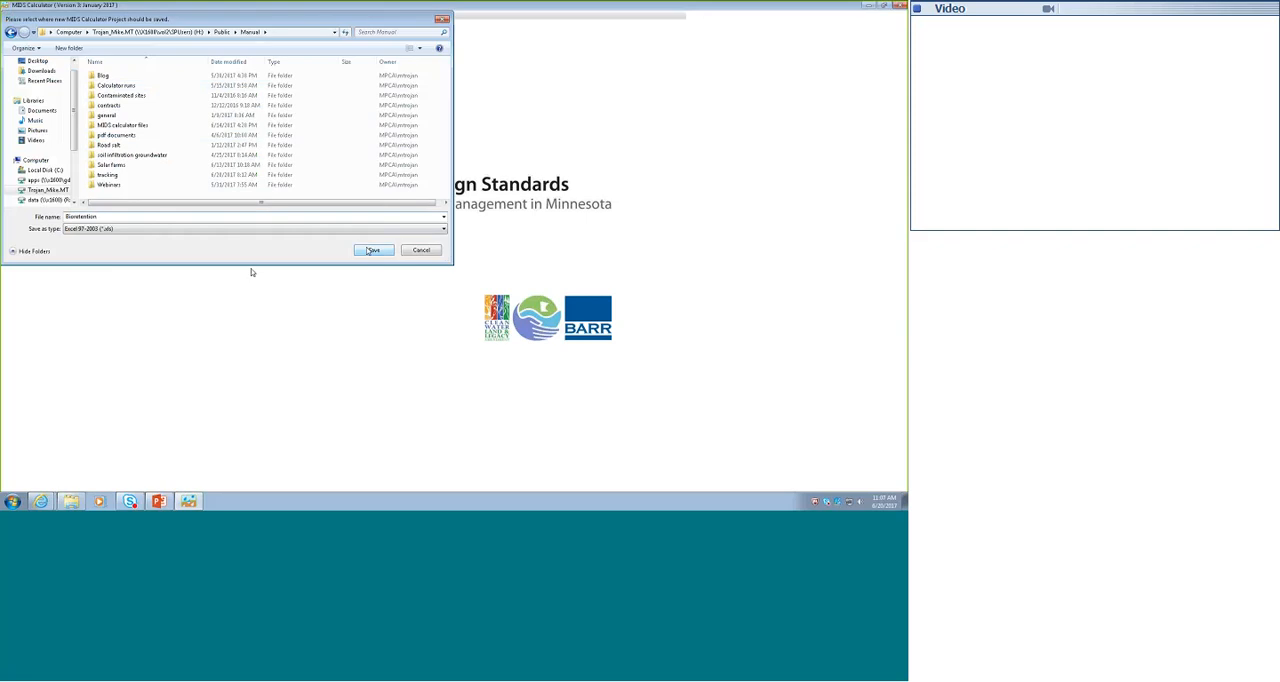
pyautogui.press('Return')
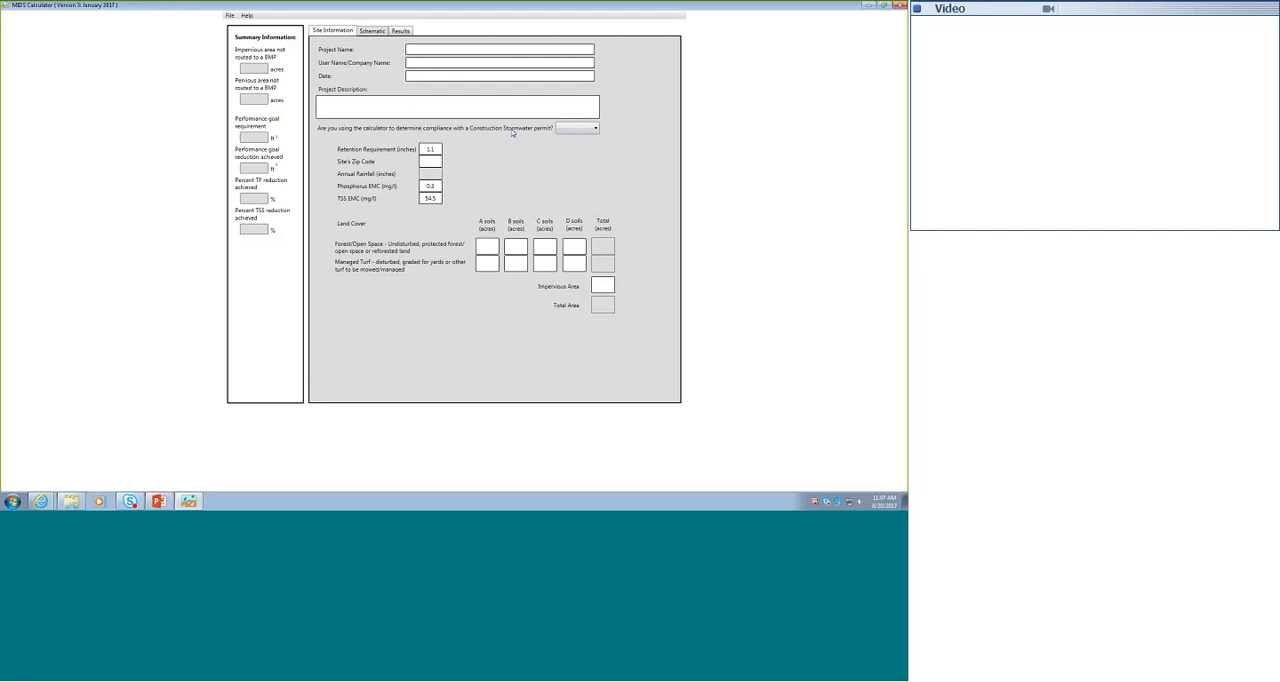
# - Answer the permit compliance question and enter zip code 55155, 1 acre of managed turf on B soils and 1 acre of impervious area
pyautogui.click(596, 128)
pyautogui.click(564, 148)
pyautogui.write('55155')
pyautogui.press('Tab')
pyautogui.click(519, 247)
pyautogui.click(520, 263)
pyautogui.write('1')
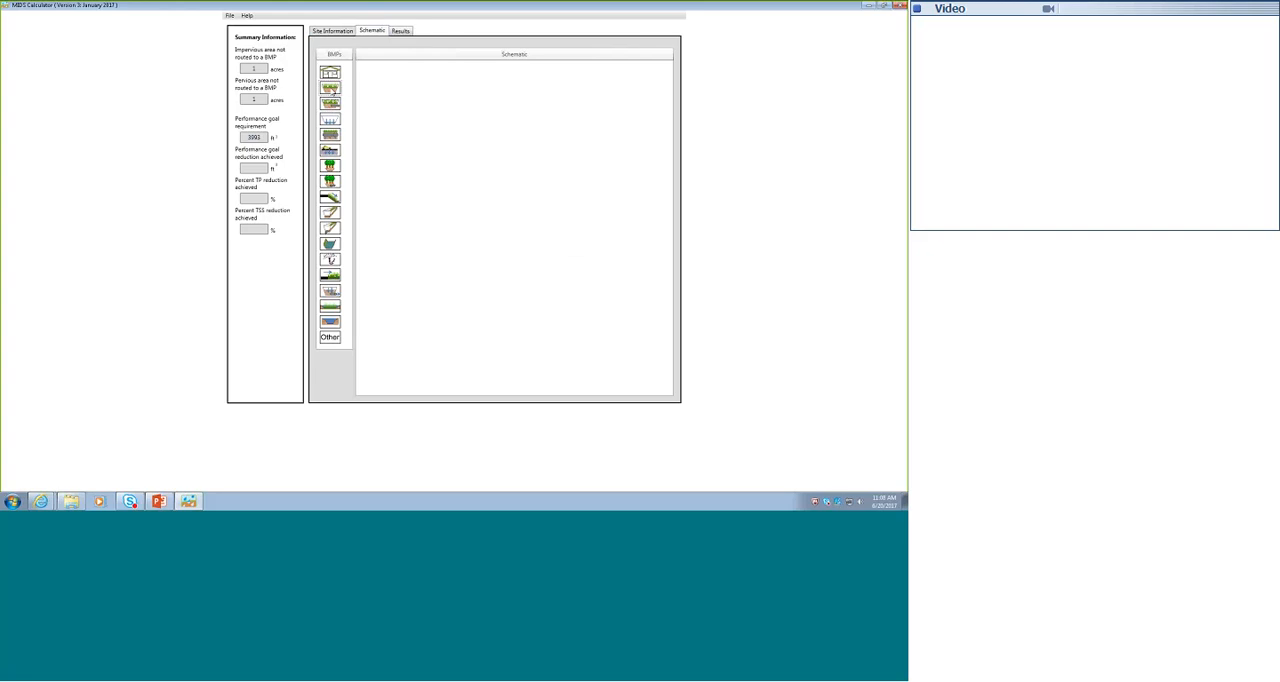
# - Place a bioretention basin (w/o underdrain) in the schematic and give its watershed 1 acre of B-soil managed turf and 1 acre of impervious cover
pyautogui.moveTo(331, 90); pyautogui.dragTo(509, 207)
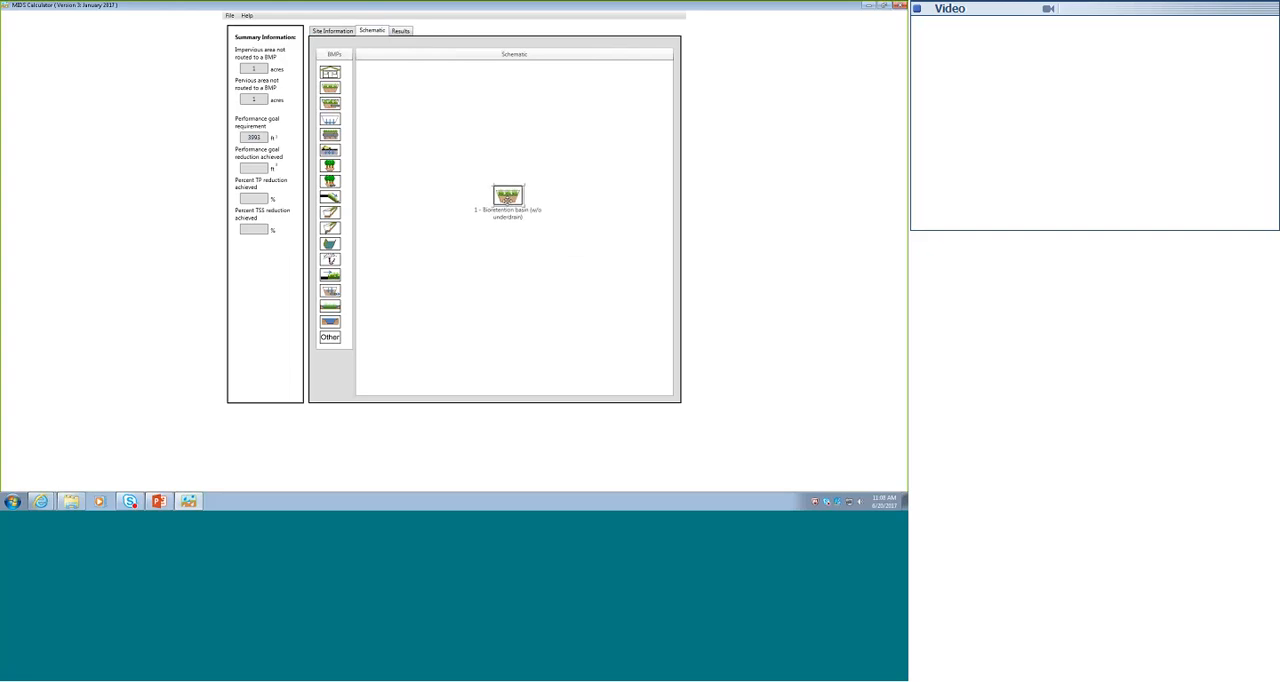
pyautogui.rightClick(509, 197)
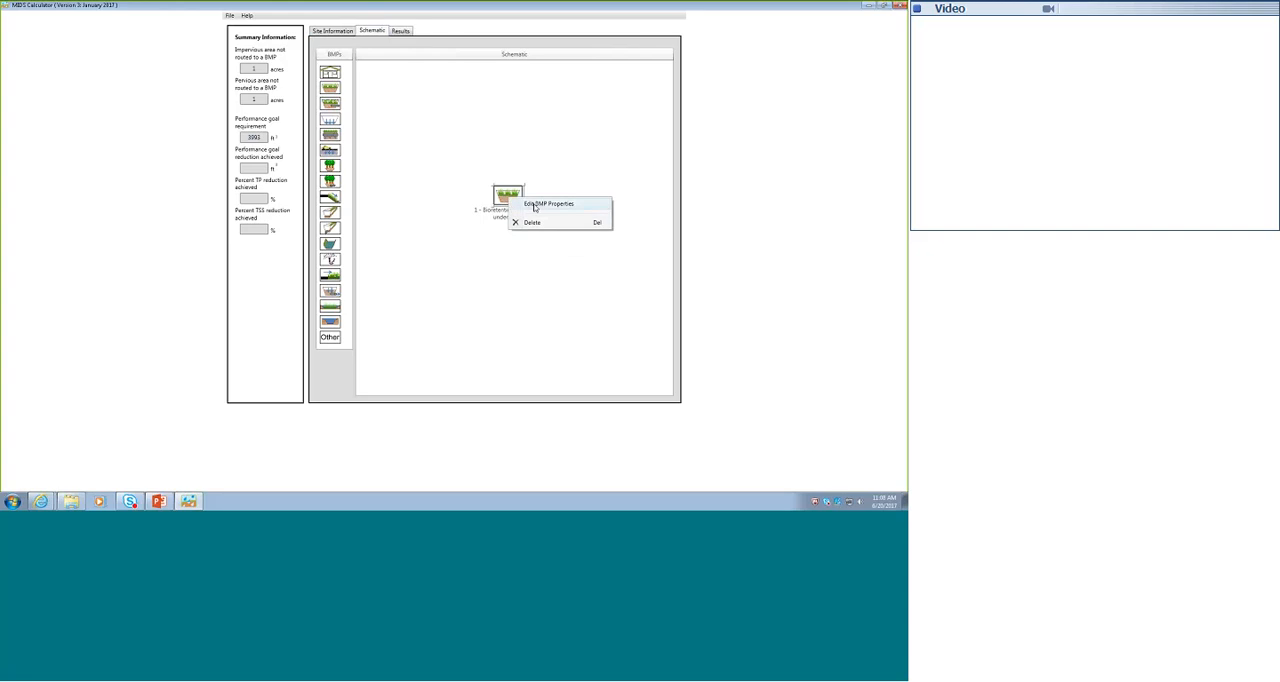
pyautogui.click(535, 205)
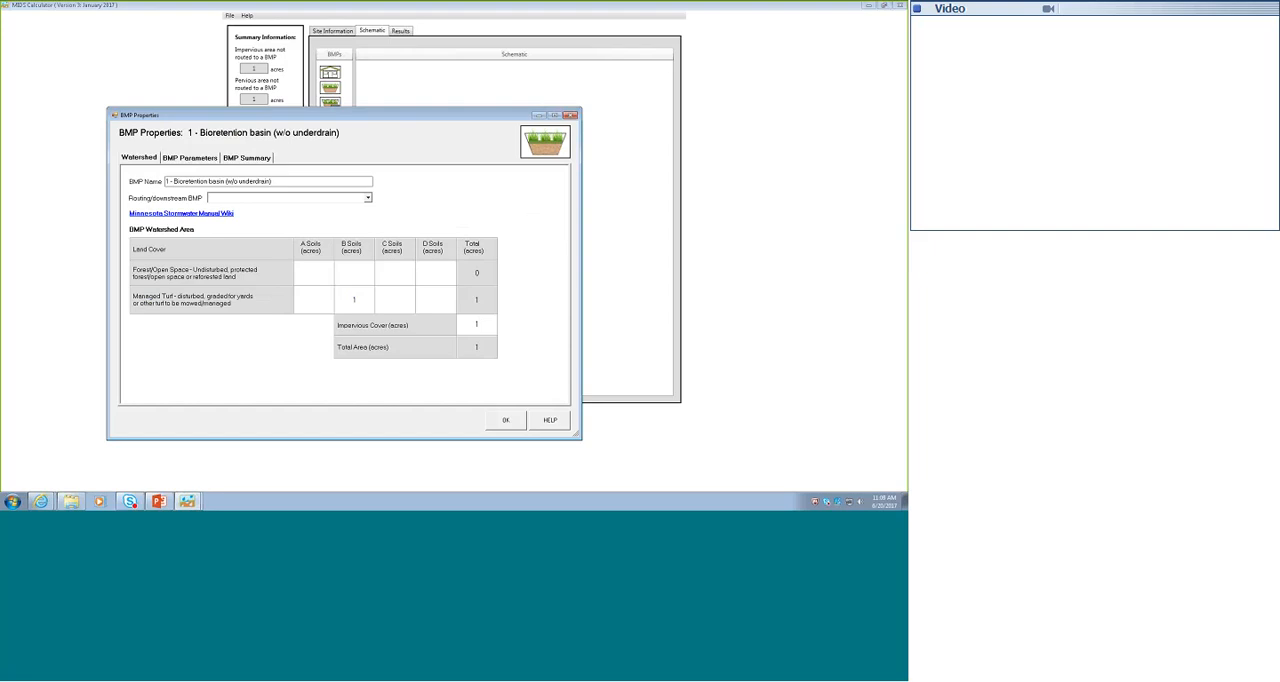
# - In the basin's BMP parameters, set the overflow and media surface areas to 3993 ft² each and the overflow depth to 1 ft
pyautogui.click(187, 162)
pyautogui.click(190, 158)
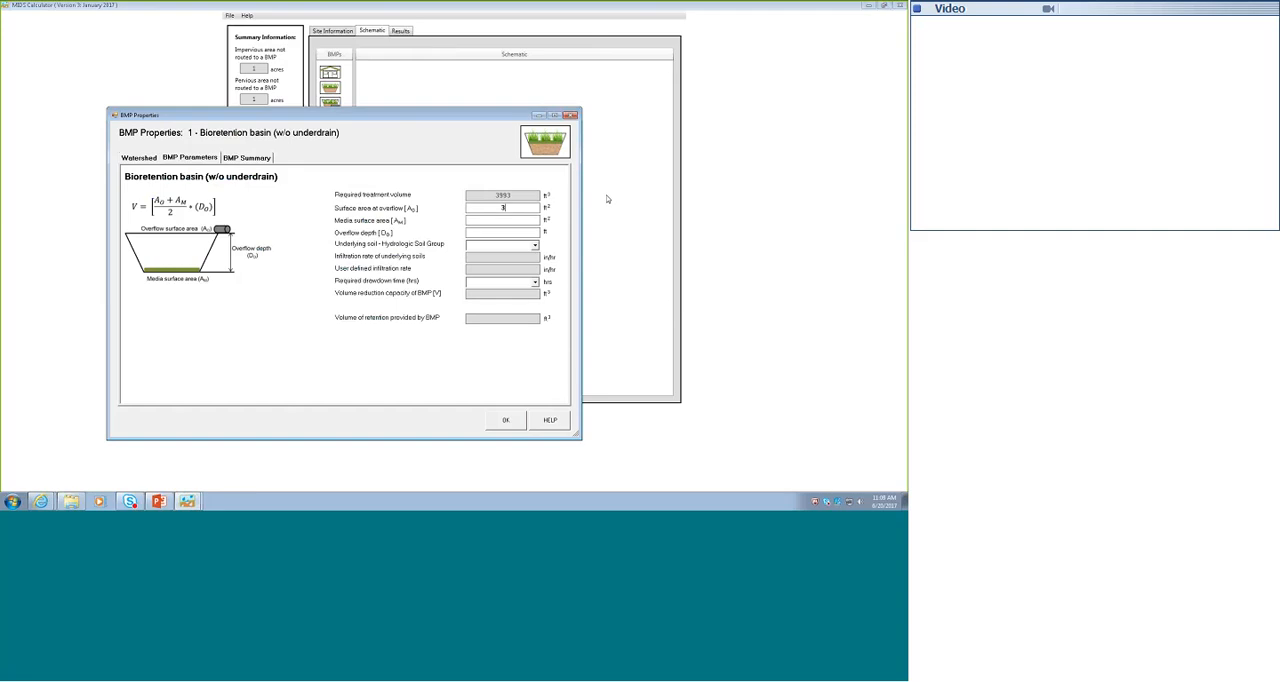
pyautogui.write('993')
pyautogui.write('399')
pyautogui.write('3')
pyautogui.write('1')
# - Set the basin's underlying soil to 6 SM (HSG B, 0.45 in/hr) and its required drawdown time to 48 hours
pyautogui.click(535, 245)
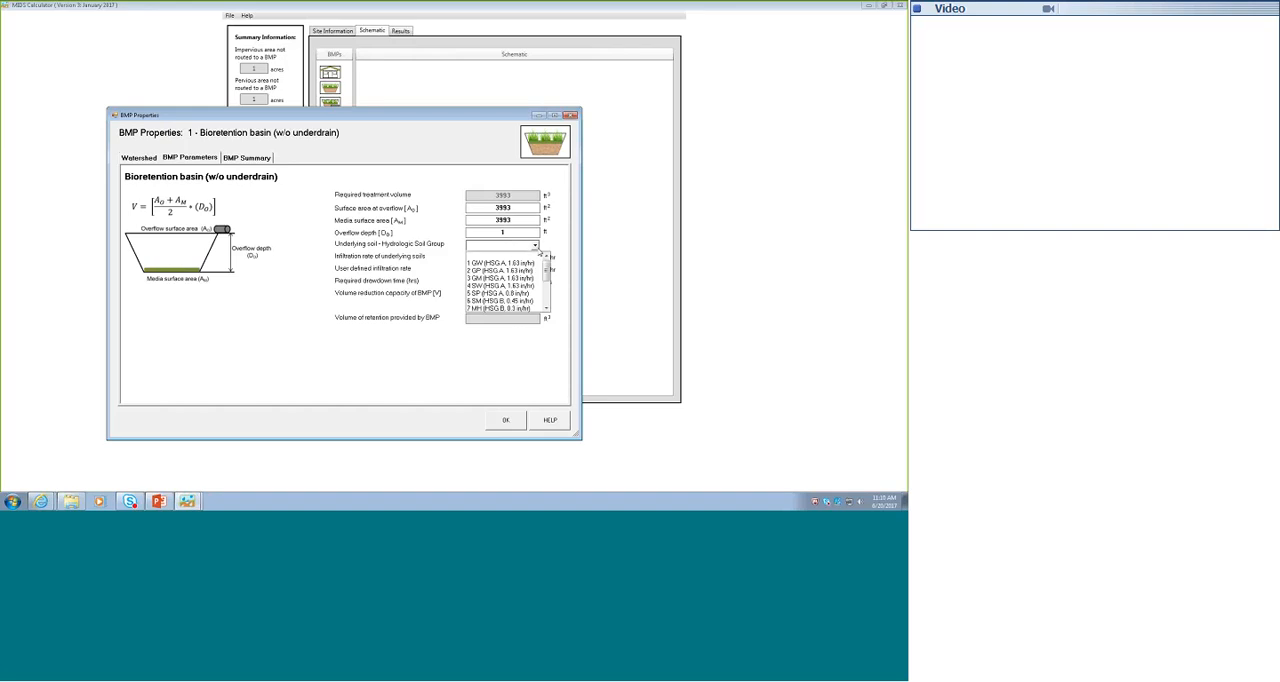
pyautogui.click(510, 301)
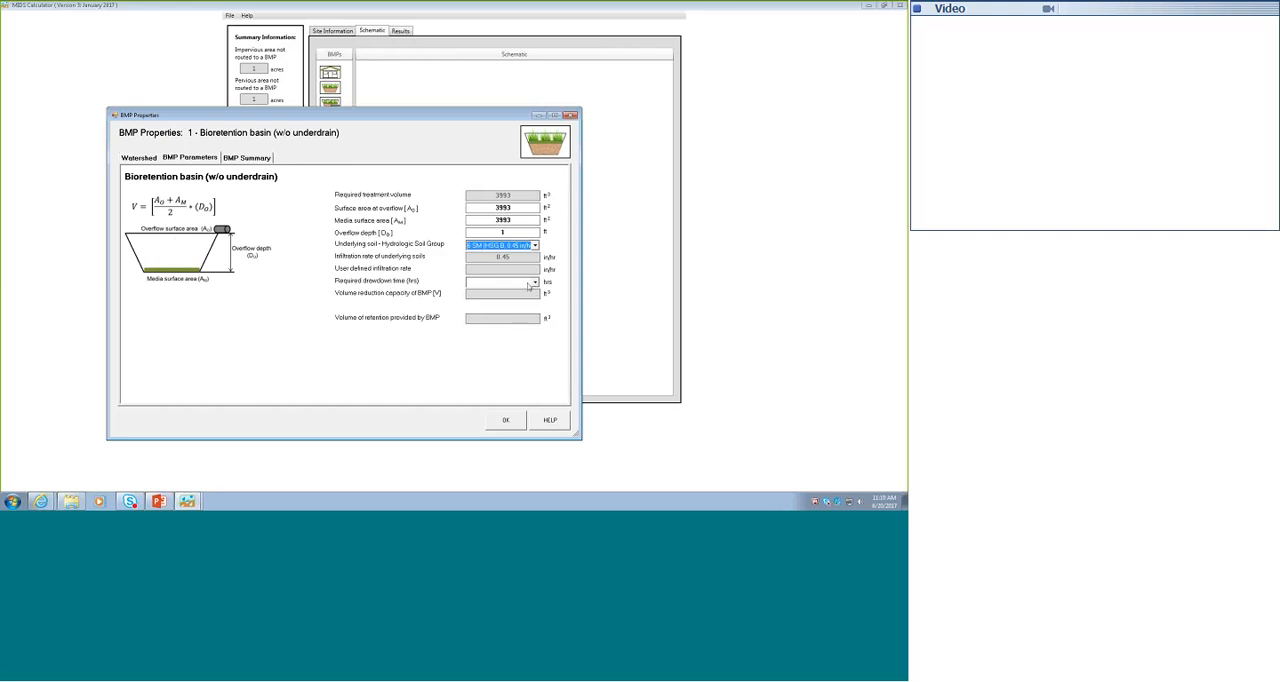
pyautogui.click(529, 284)
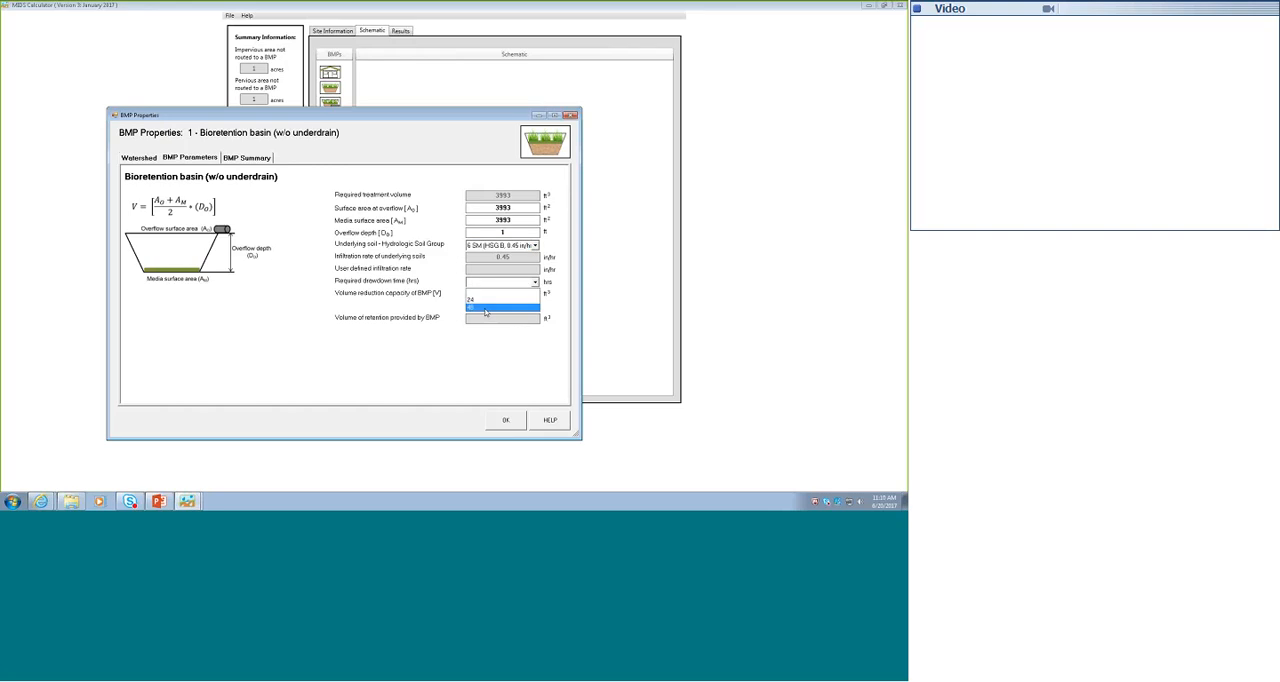
pyautogui.click(486, 308)
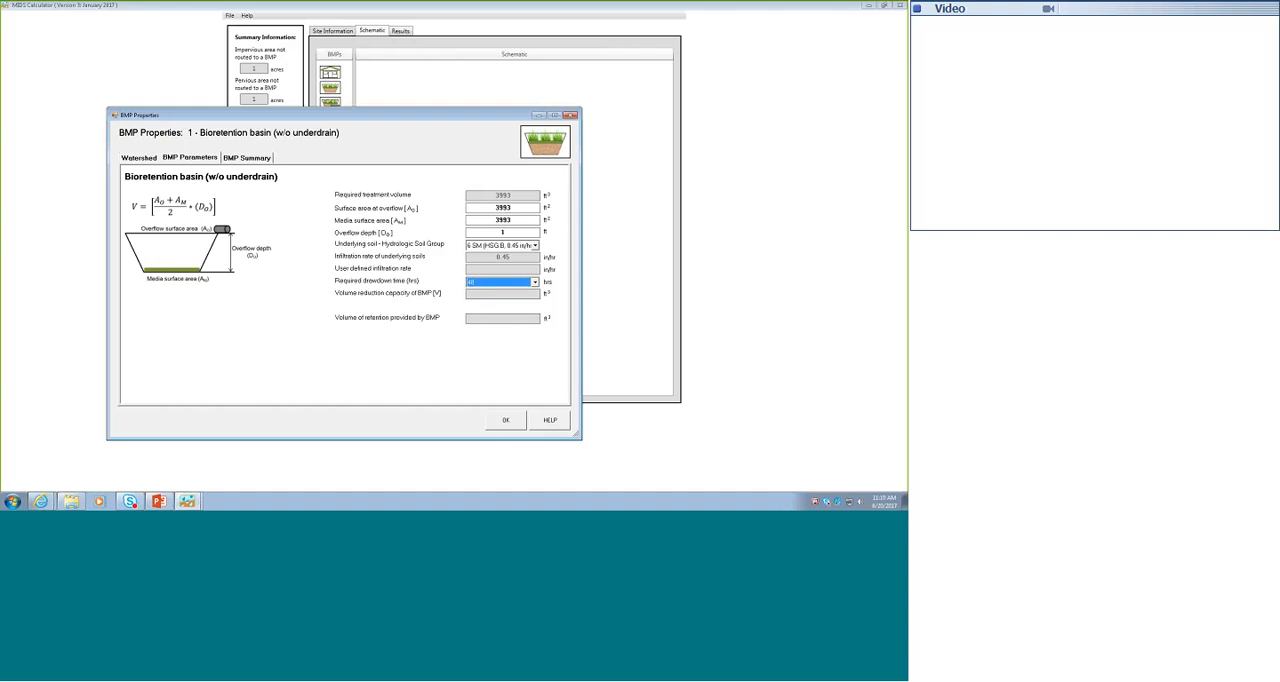
pyautogui.press('Tab')
# - Review the basin's BMP summary, including the performance goal, annual runoff volume and phosphorus reduction results
pyautogui.click(243, 158)
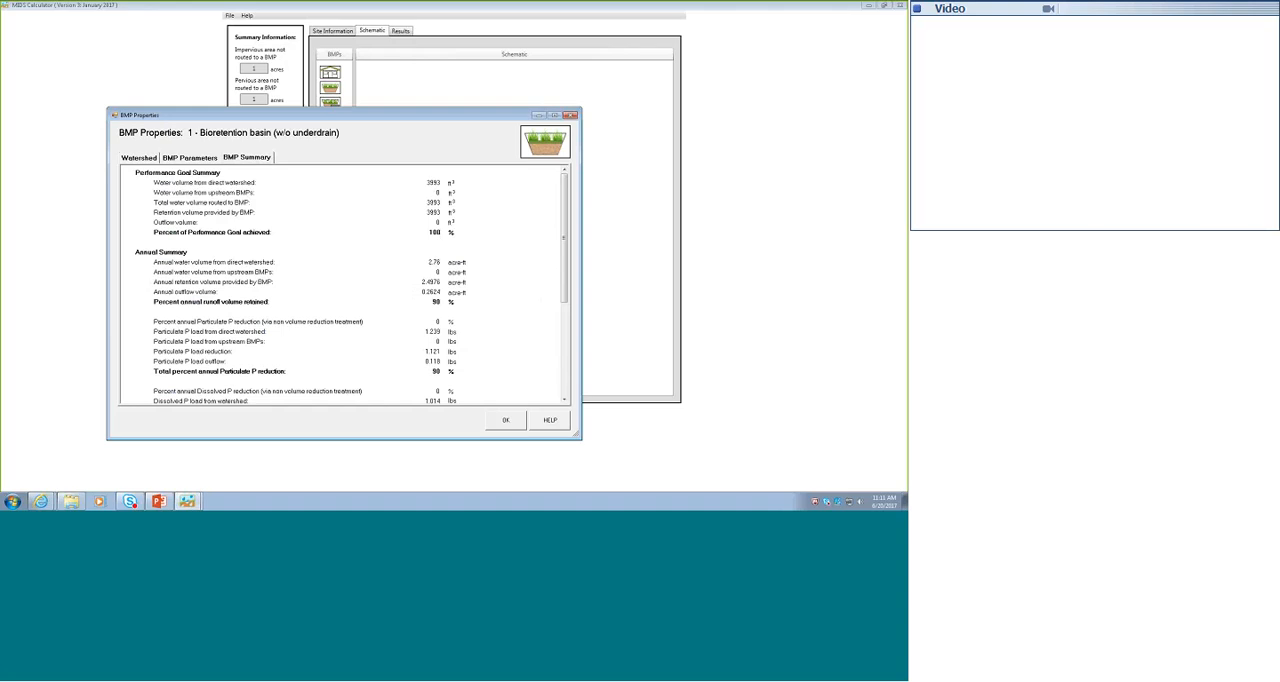
pyautogui.click(564, 400)
pyautogui.click(564, 400)
pyautogui.click(564, 400)
pyautogui.click(564, 400)
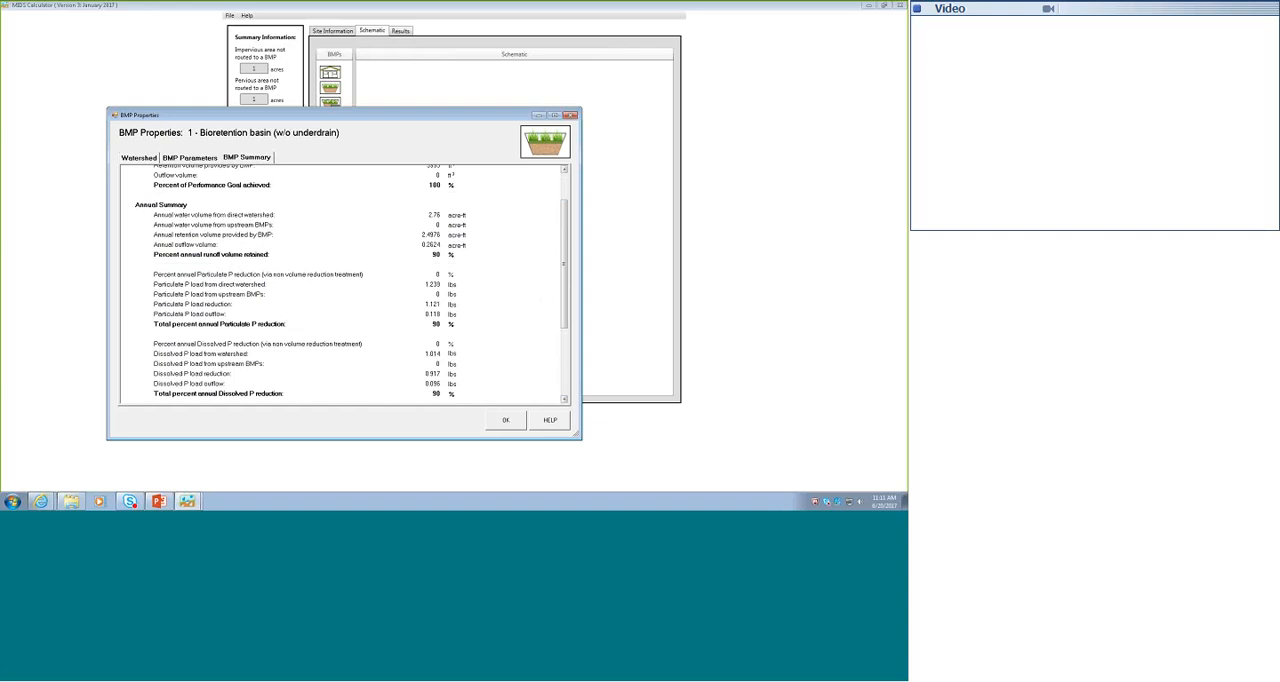
# - In the bioretention basin's BMP parameters, try to set the overflow depth to 2 ft
pyautogui.click(563, 183)
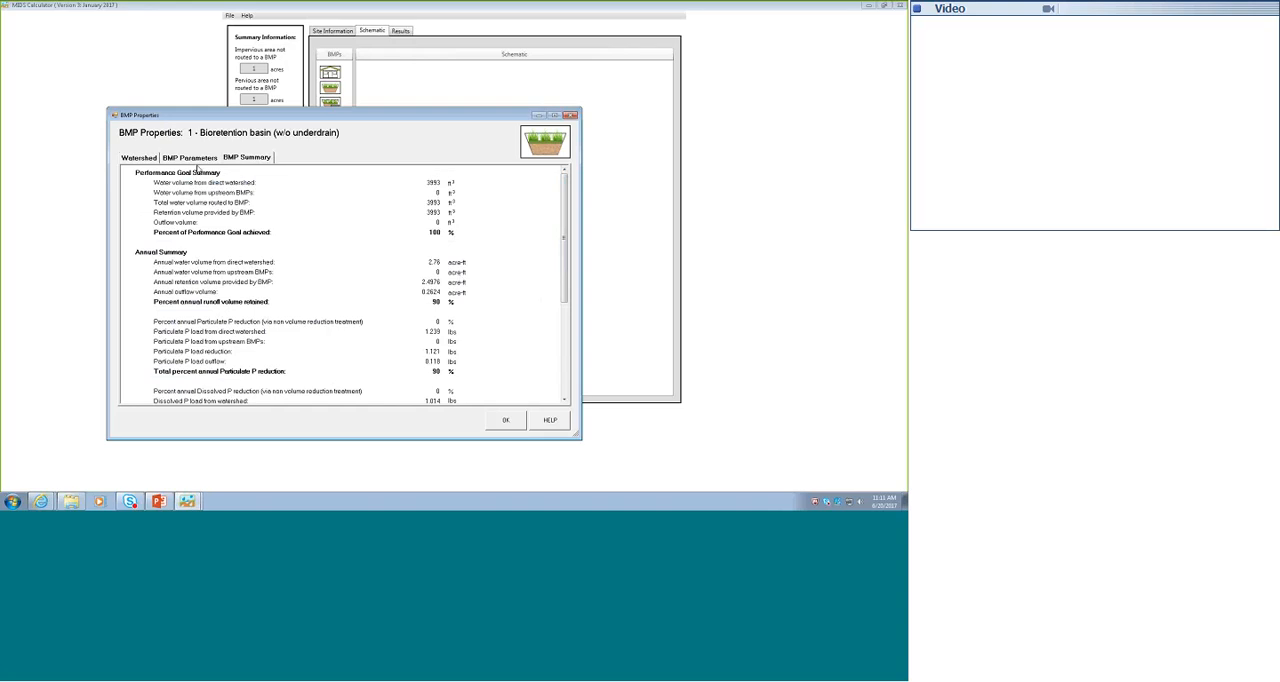
pyautogui.click(193, 158)
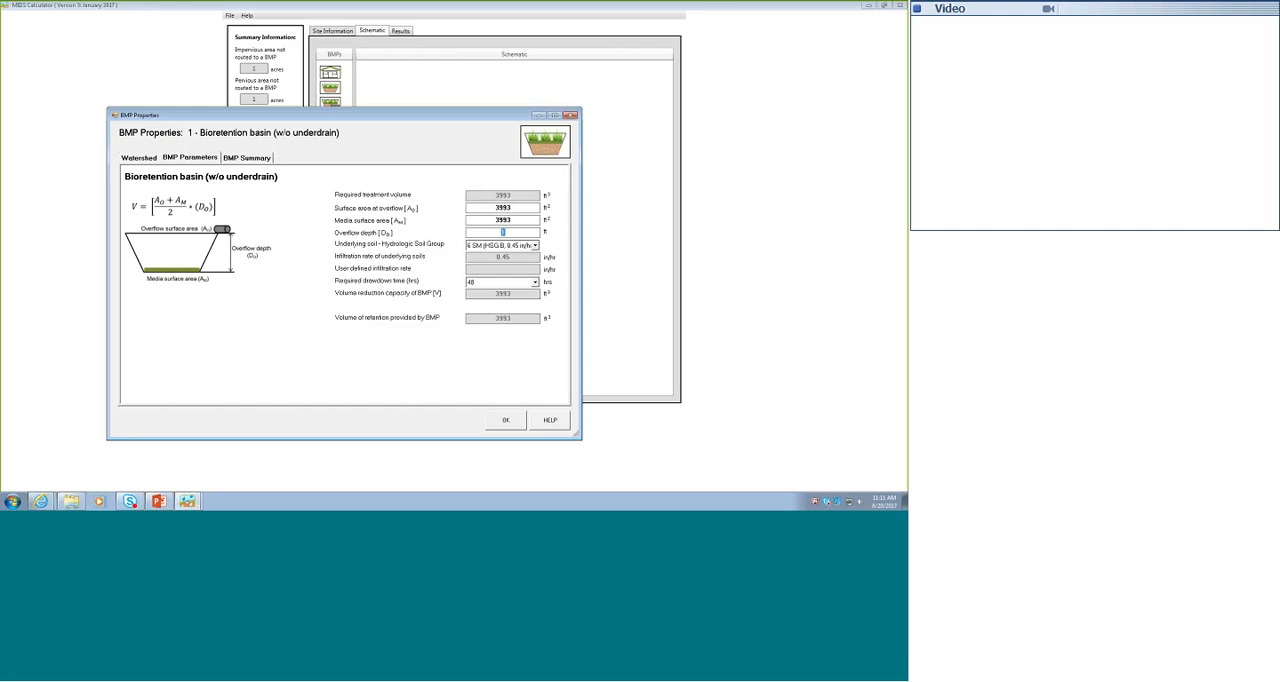
pyautogui.write('2')
pyautogui.click(521, 223)
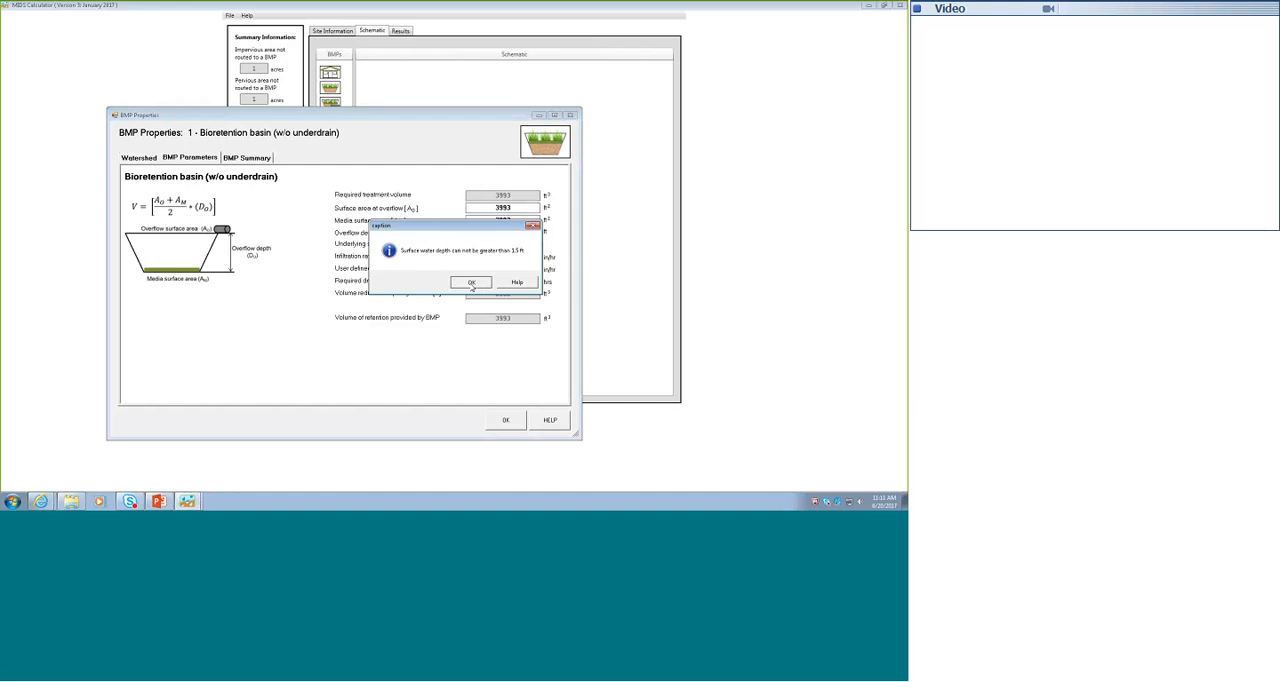
pyautogui.click(471, 283)
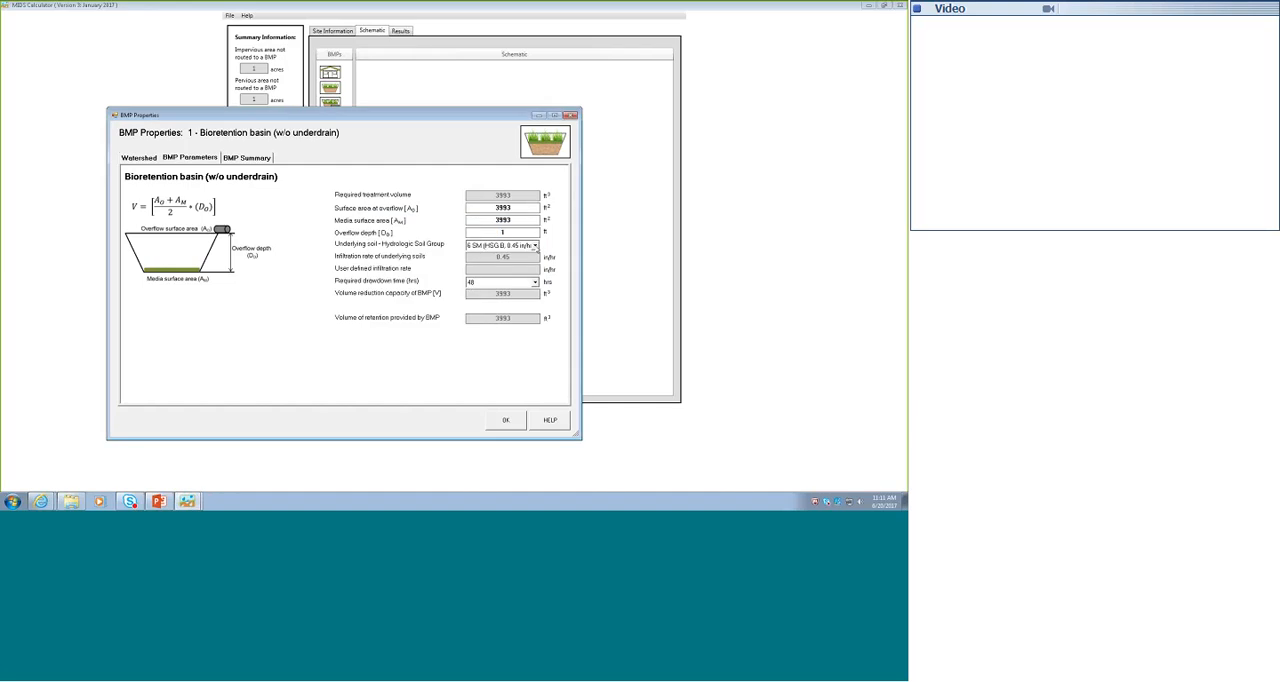
# - Try to change the basin's underlying soil to 14 OH (HSG D, 0.06 in/hr)
pyautogui.click(535, 246)
pyautogui.click(547, 309)
pyautogui.click(547, 309)
pyautogui.click(522, 303)
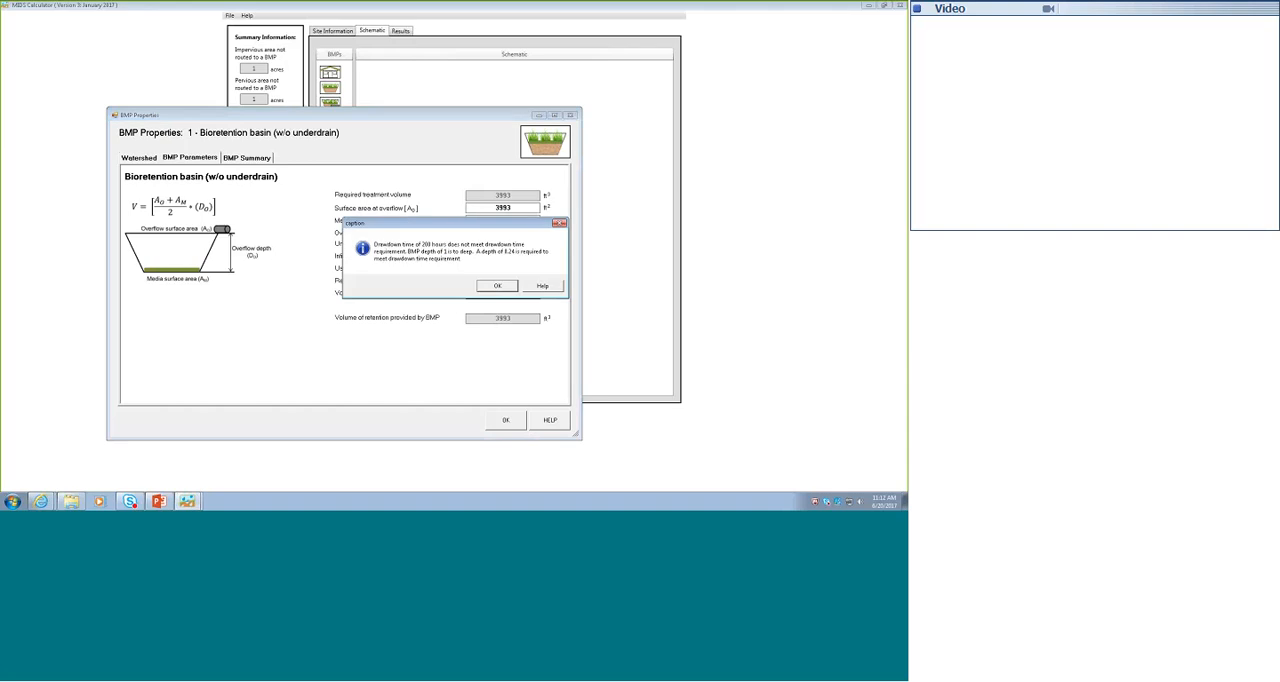
pyautogui.click(498, 288)
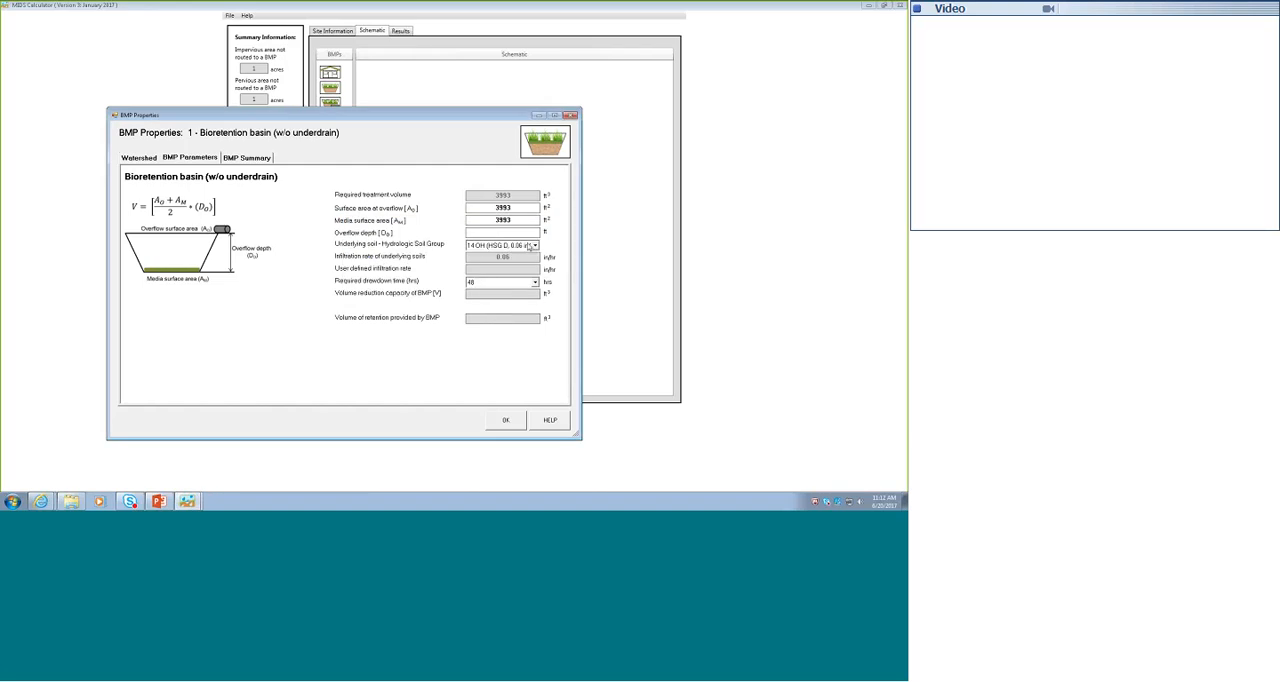
# - Set the basin's underlying soil back to 6 SM (HSG B, 0.45 in/hr), re-enter an overflow depth of 1 ft and accept the properties
pyautogui.click(535, 245)
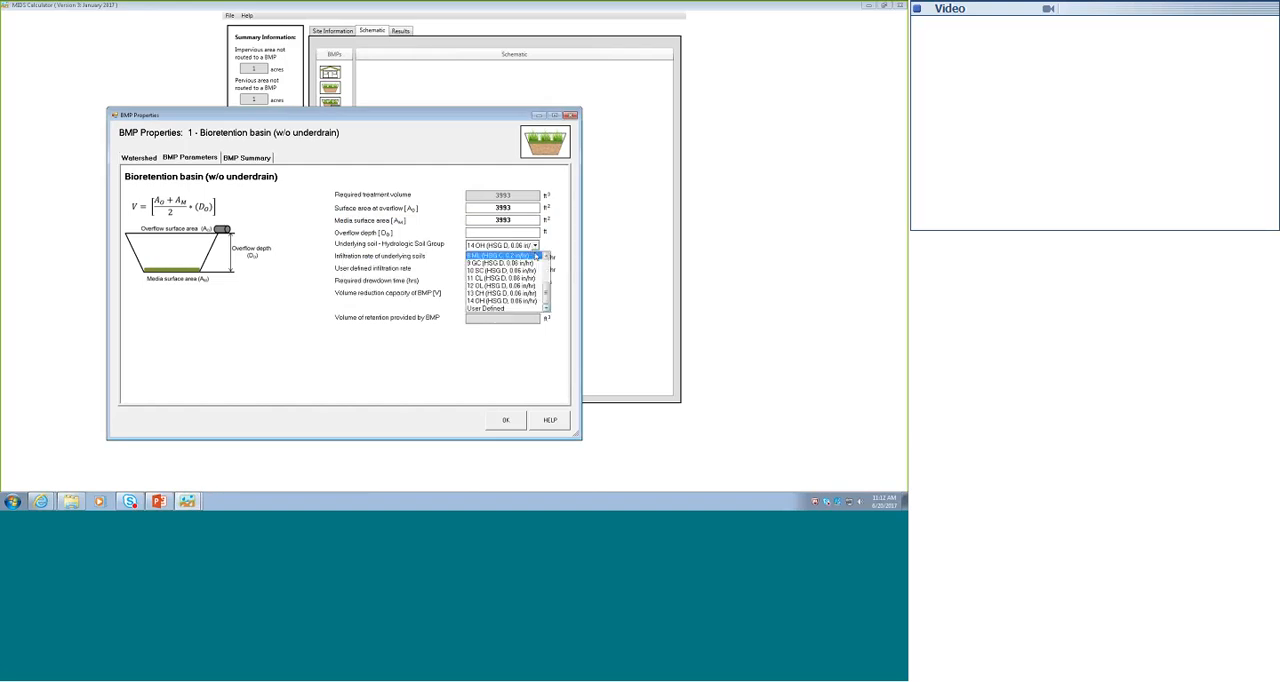
pyautogui.click(548, 269)
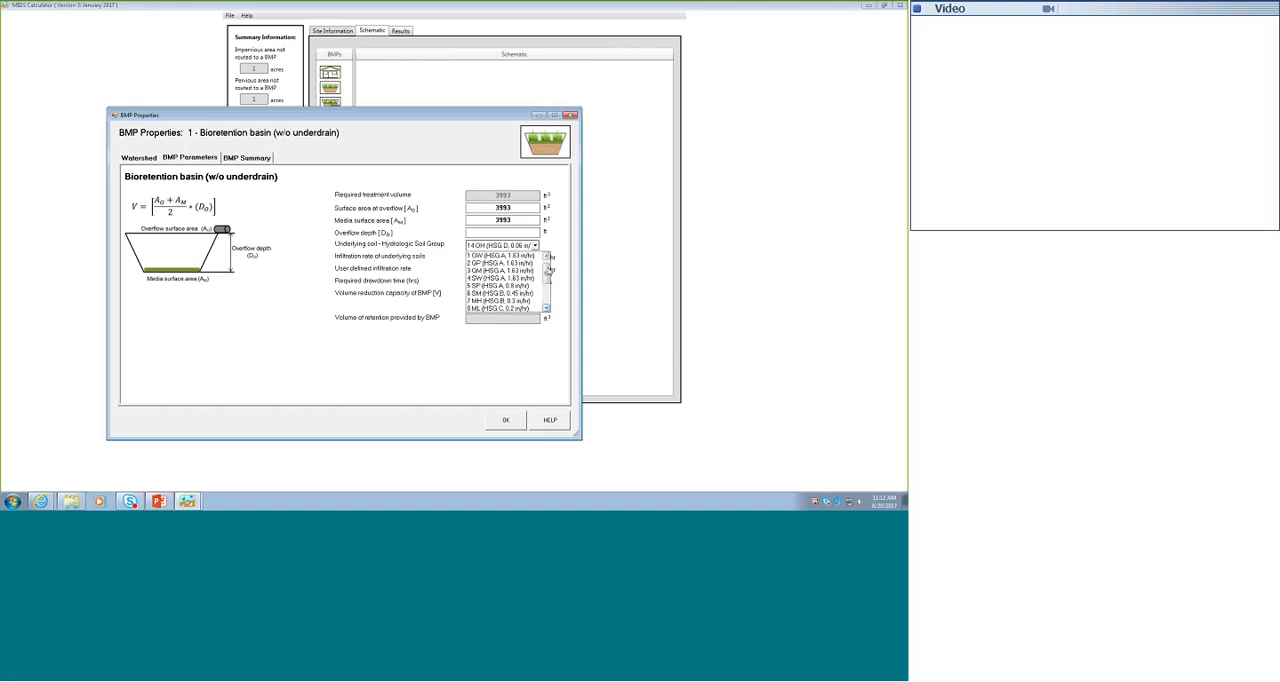
pyautogui.click(515, 293)
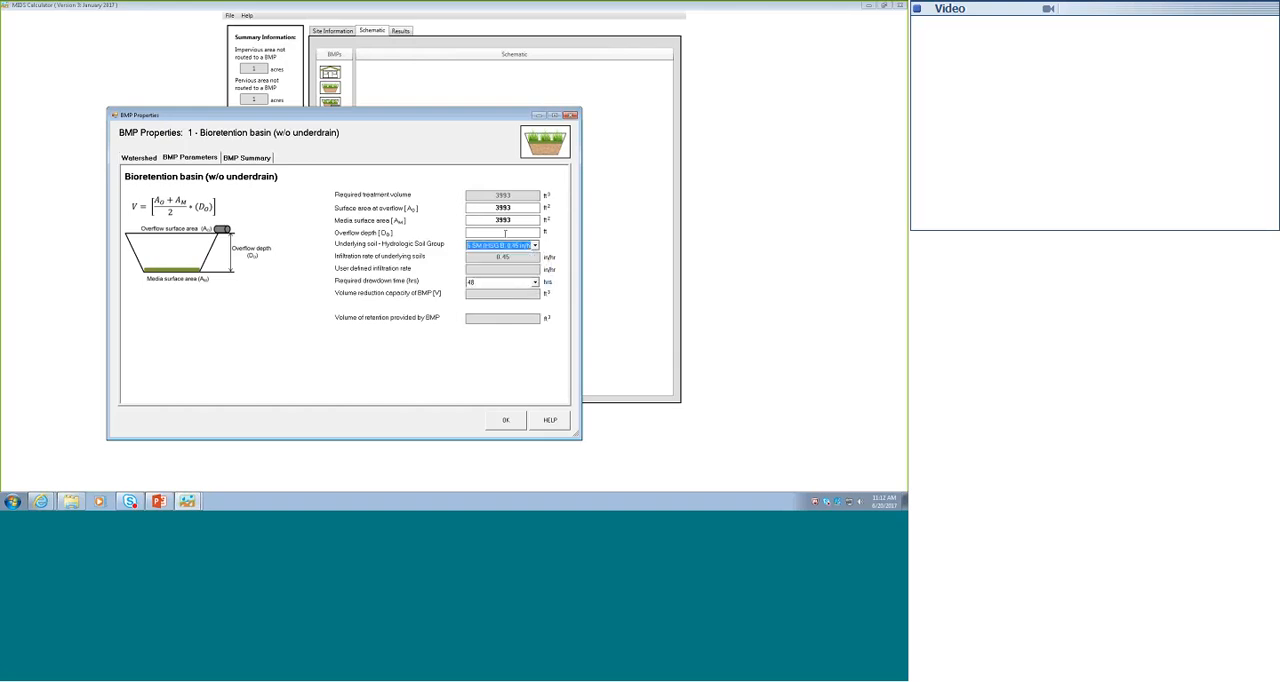
pyautogui.click(505, 233)
pyautogui.write('1')
pyautogui.click(506, 421)
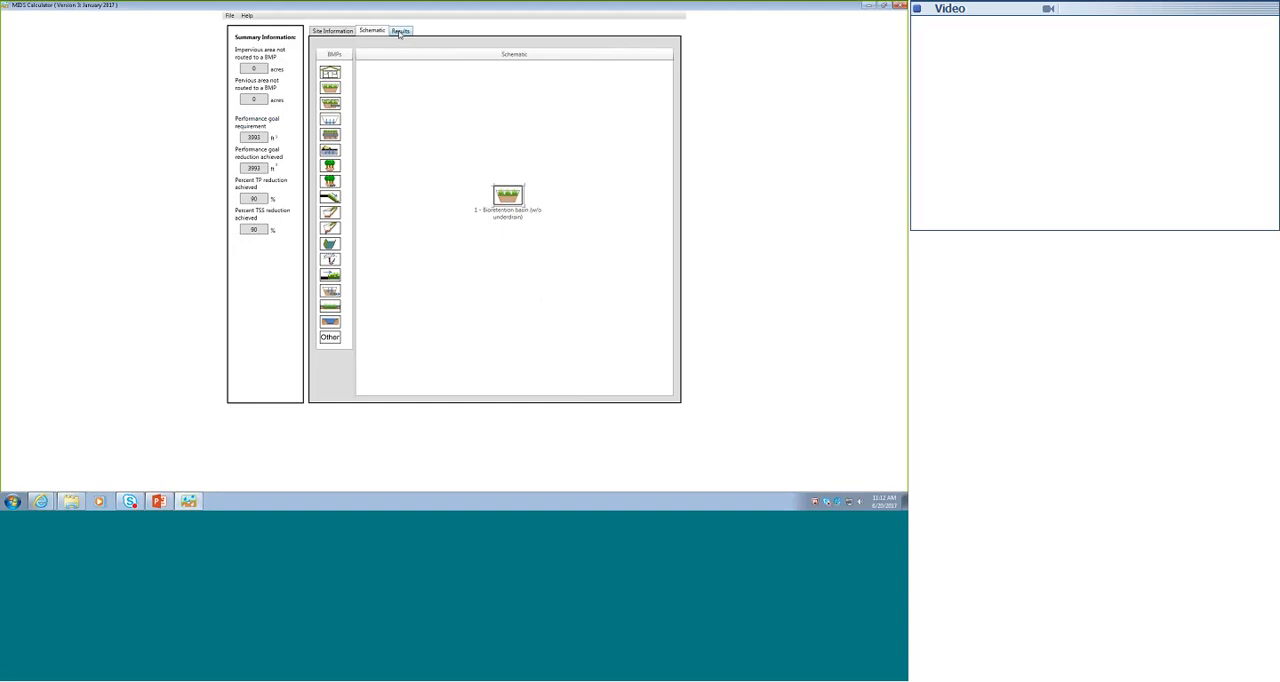
# - Review the results report, including site information, performance goal, and annual volume, phosphorus and TSS reductions
pyautogui.click(399, 32)
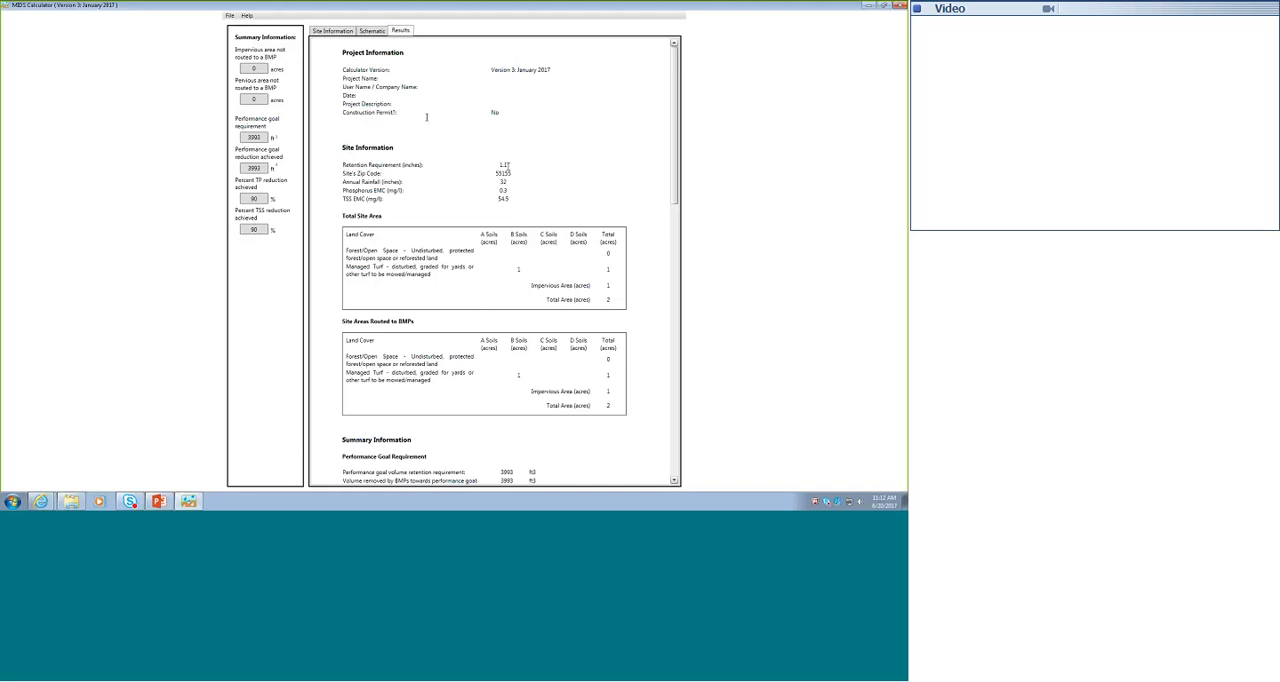
pyautogui.scroll(-1, 506, 165)
pyautogui.scroll(-1, 504, 254)
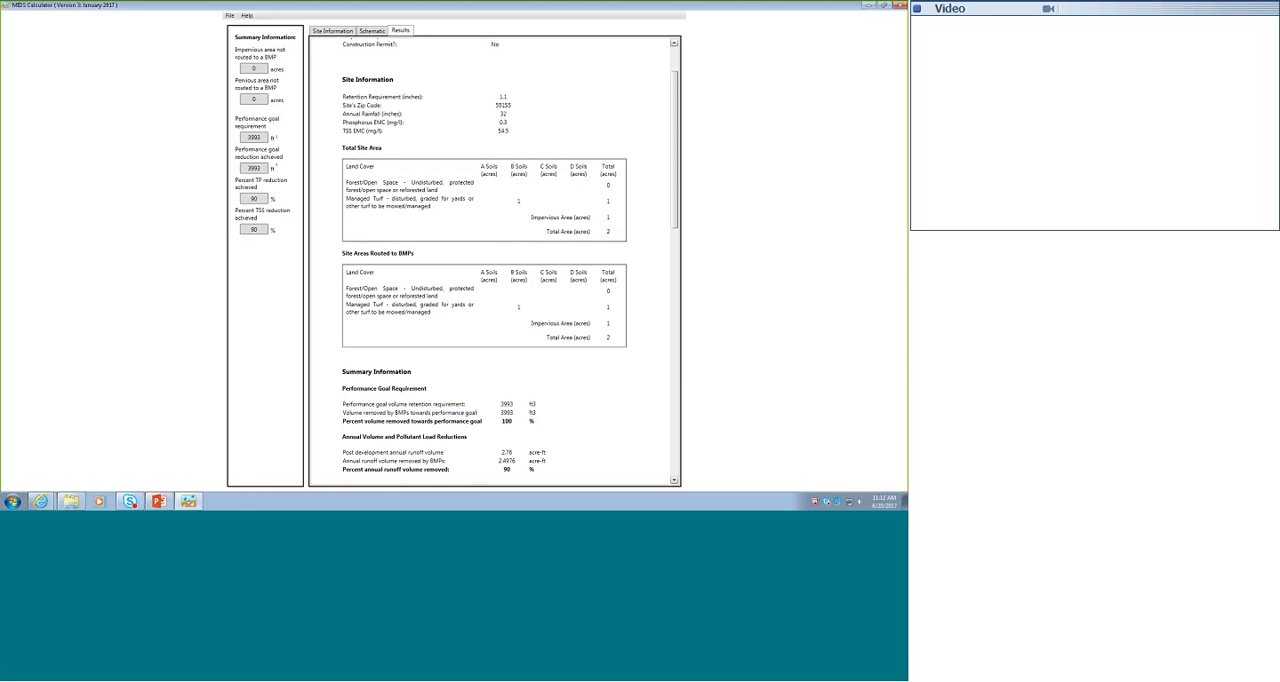
pyautogui.scroll(-2, 510, 278)
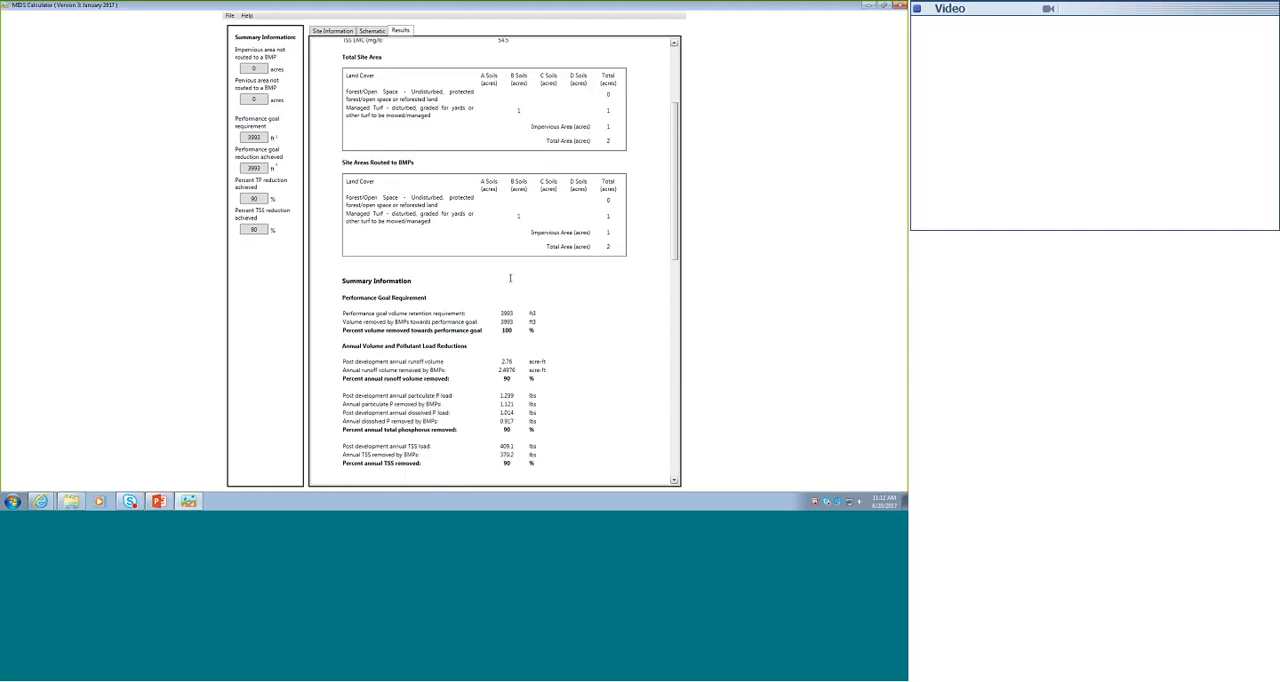
pyautogui.scroll(-1, 510, 278)
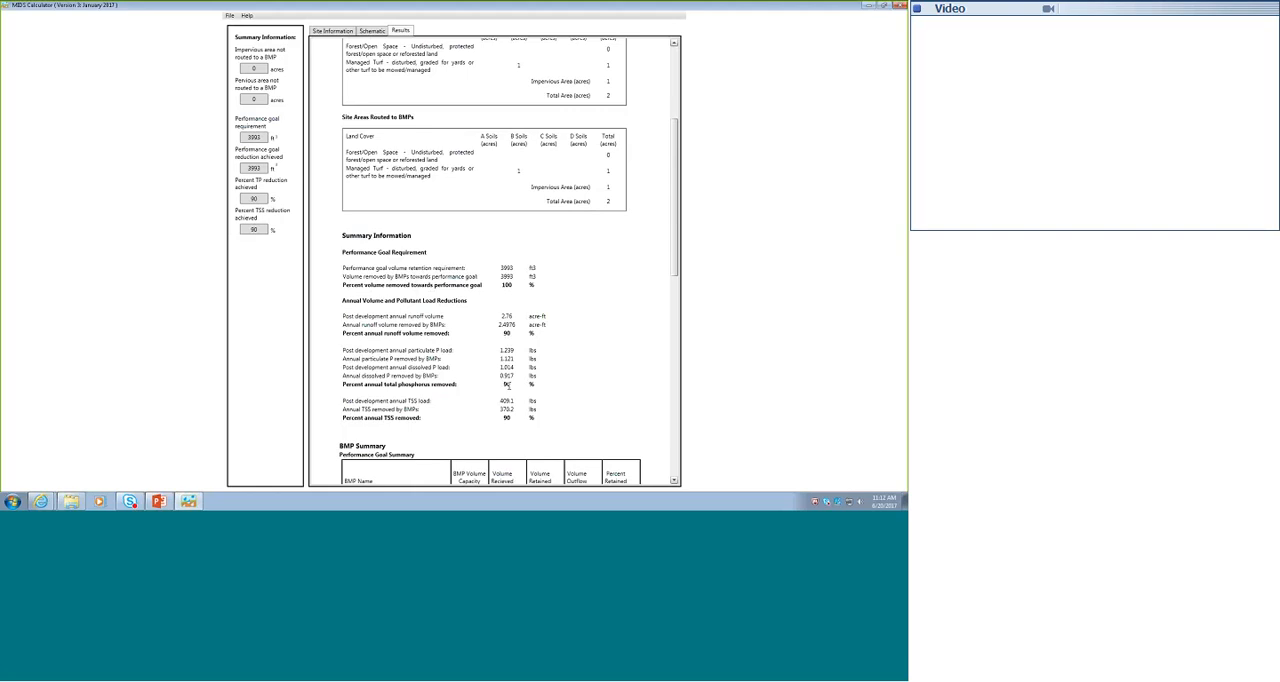
pyautogui.scroll(5, 502, 401)
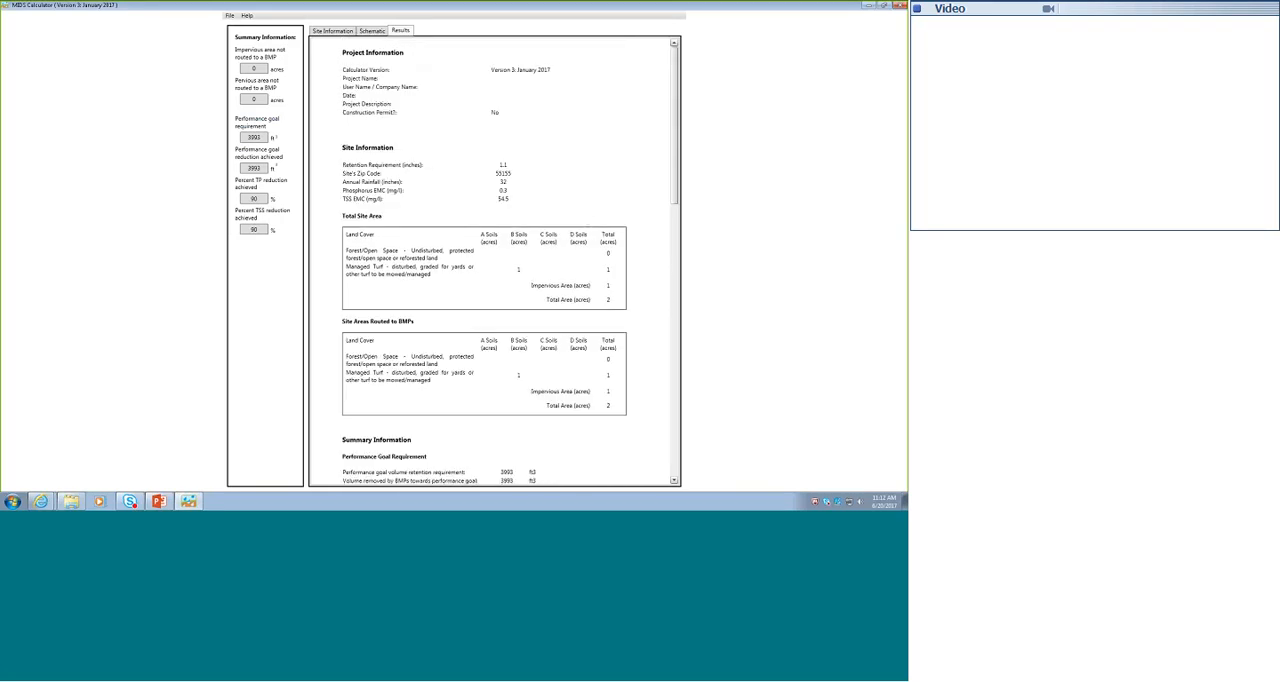
# - Move basin 1 in the schematic and add two more bioretention basins (w/o underdrain), one beside it and one below between them
pyautogui.click(378, 33)
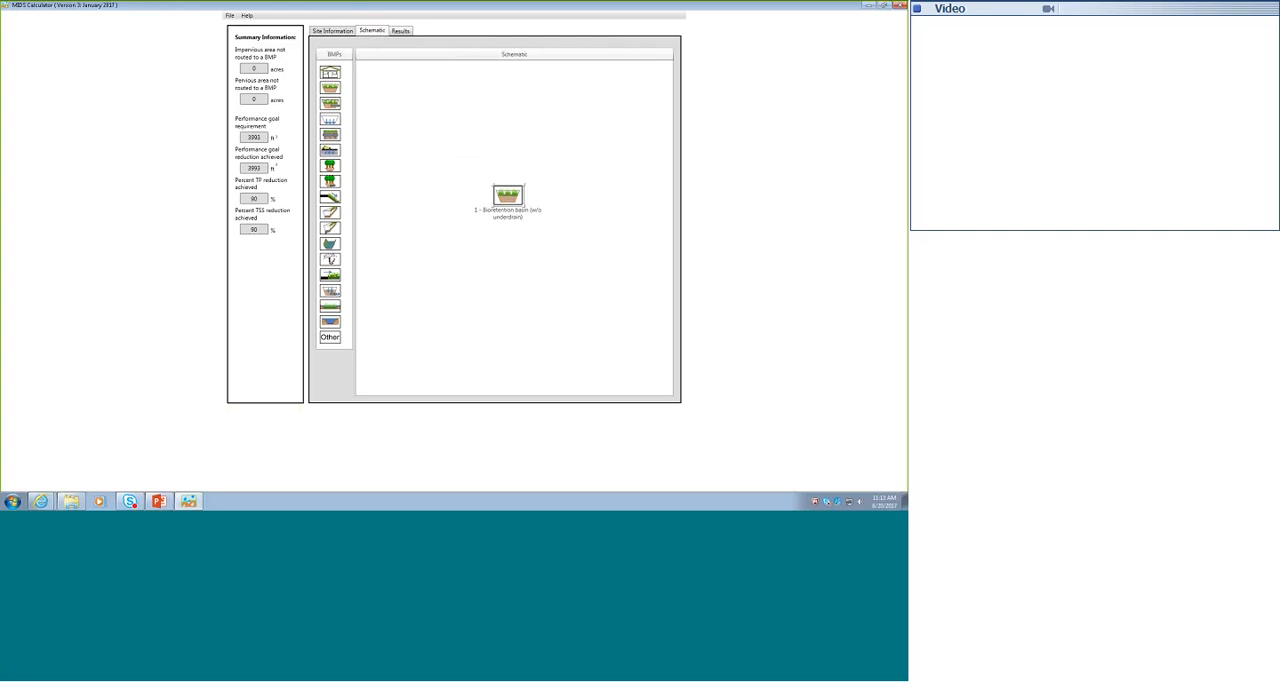
pyautogui.moveTo(507, 194); pyautogui.dragTo(488, 150)
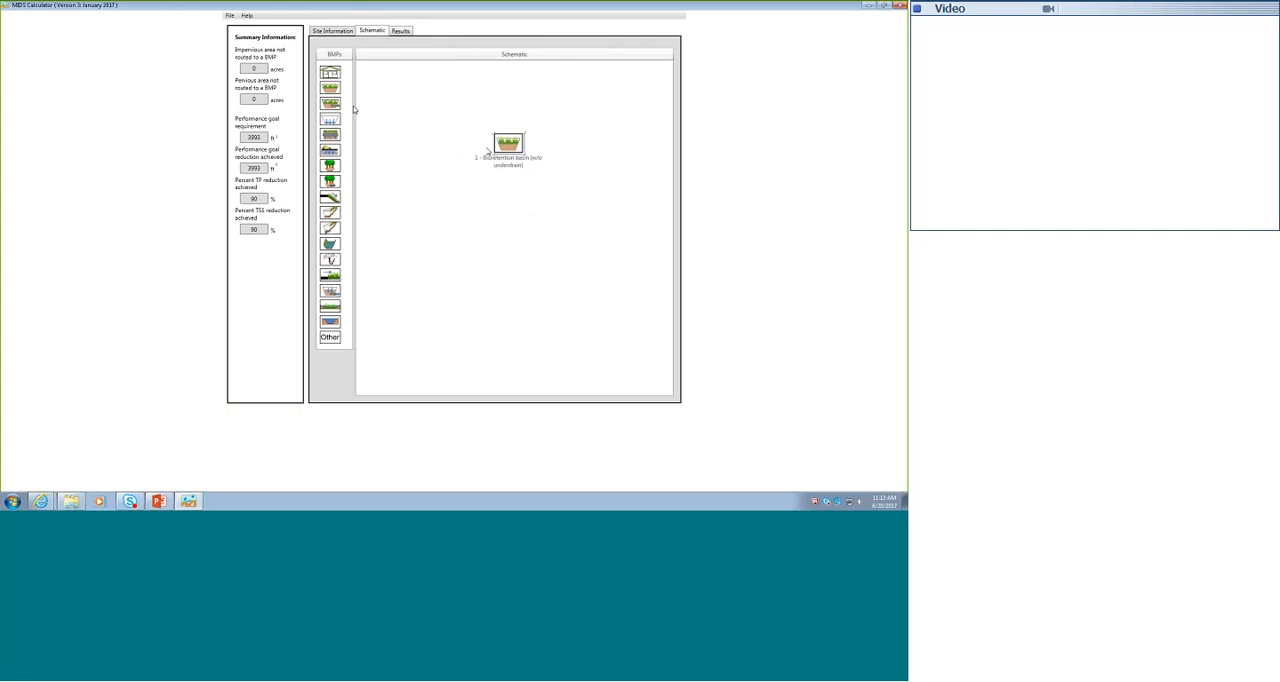
pyautogui.moveTo(330, 197); pyautogui.dragTo(591, 147)
pyautogui.moveTo(506, 144); pyautogui.dragTo(451, 146)
pyautogui.moveTo(330, 90); pyautogui.dragTo(522, 240)
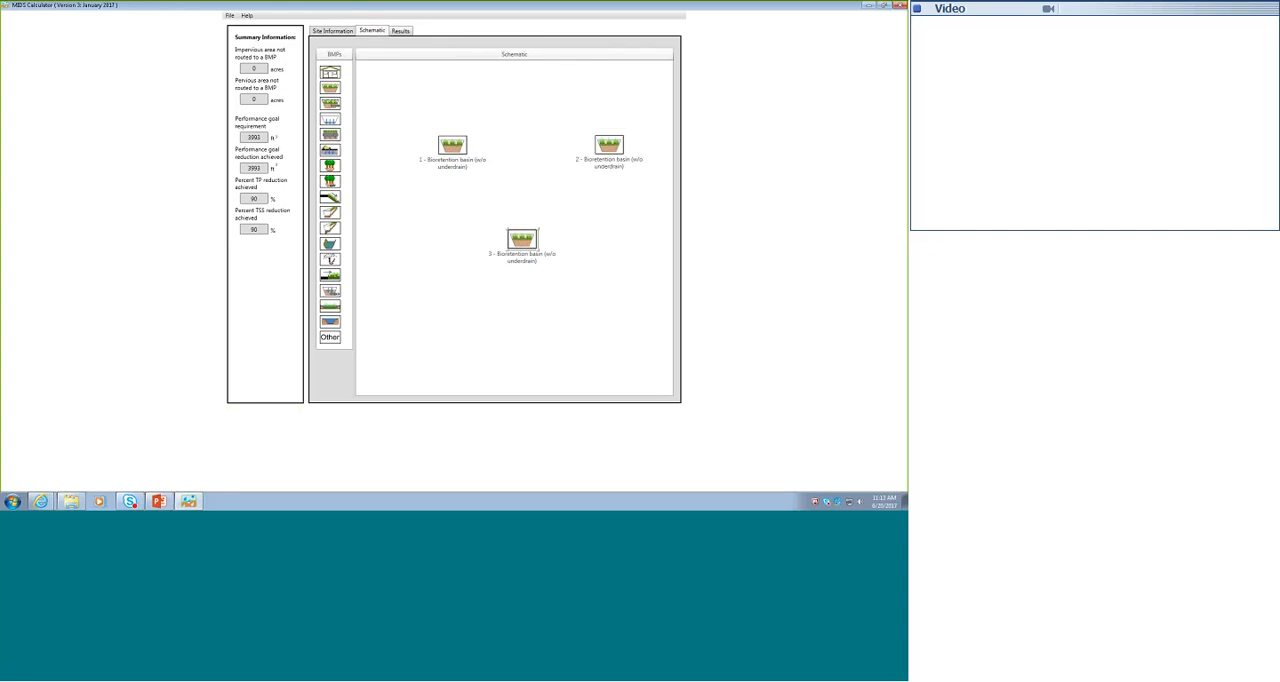
# - Give basin 1's watershed 0.5 acre of B-soil managed turf and 0.5 acre of impervious cover, and route it to basin 3
pyautogui.doubleClick(451, 145)
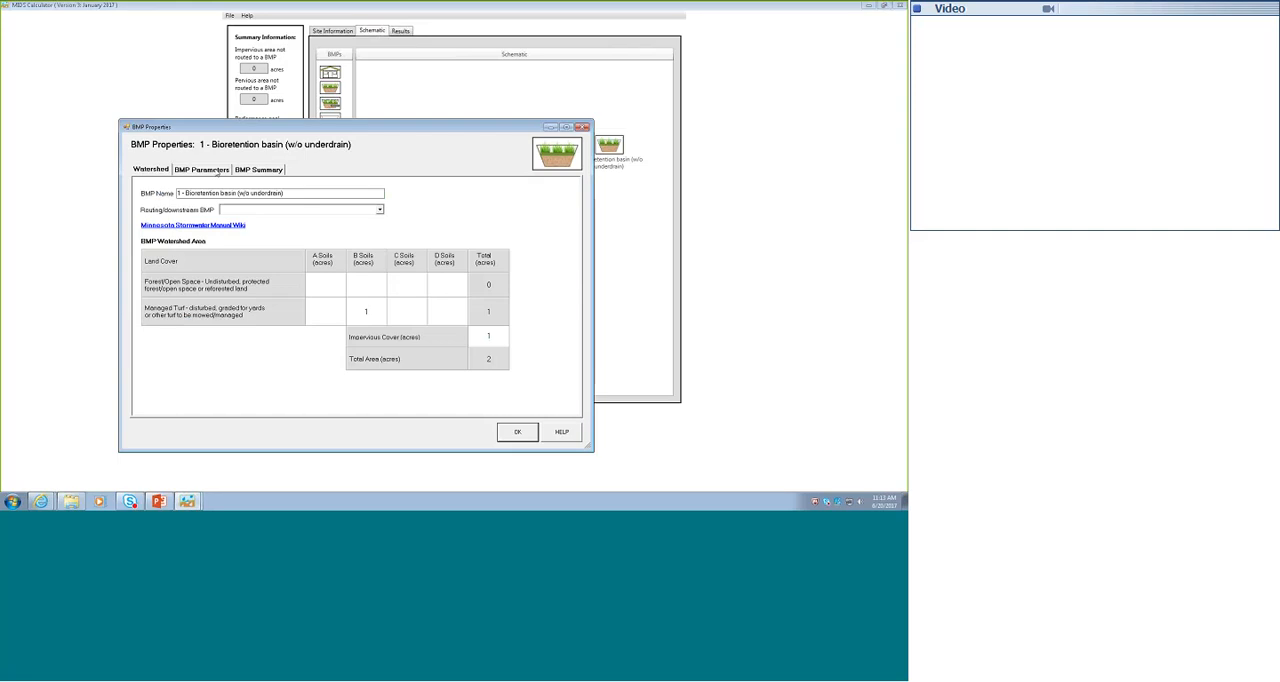
pyautogui.doubleClick(490, 338)
pyautogui.write('0.5')
pyautogui.click(380, 322)
pyautogui.write('0.5')
pyautogui.click(364, 287)
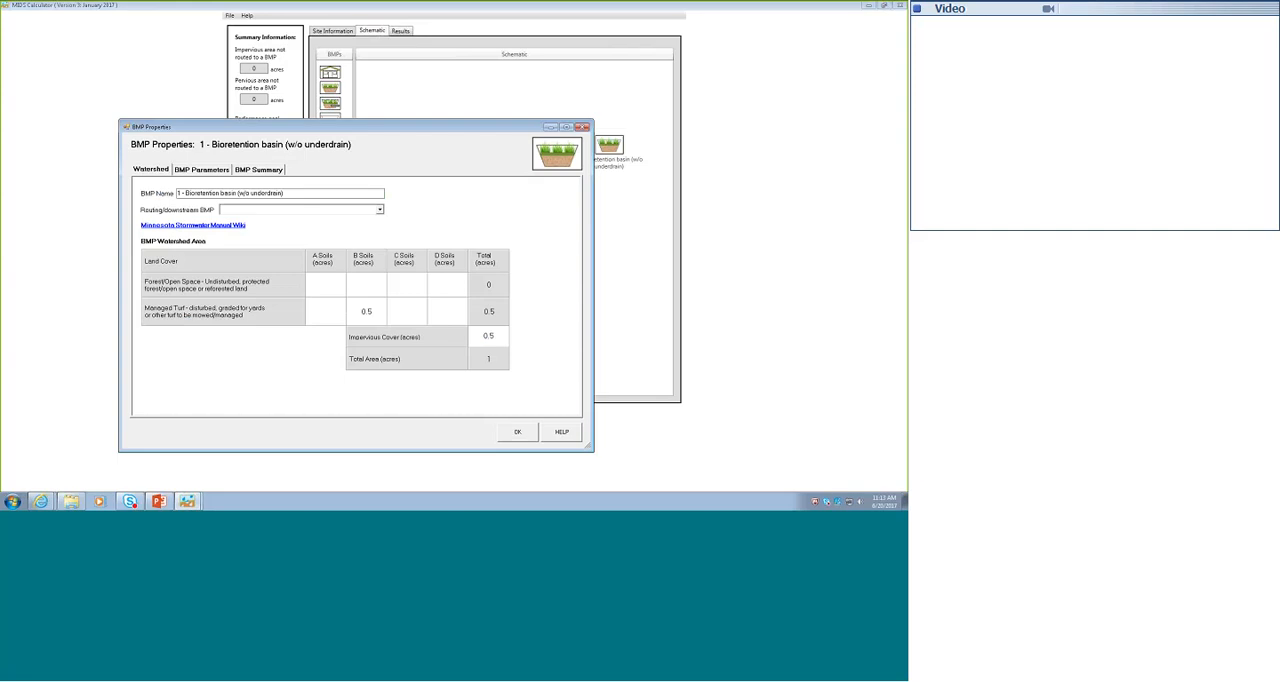
pyautogui.click(379, 210)
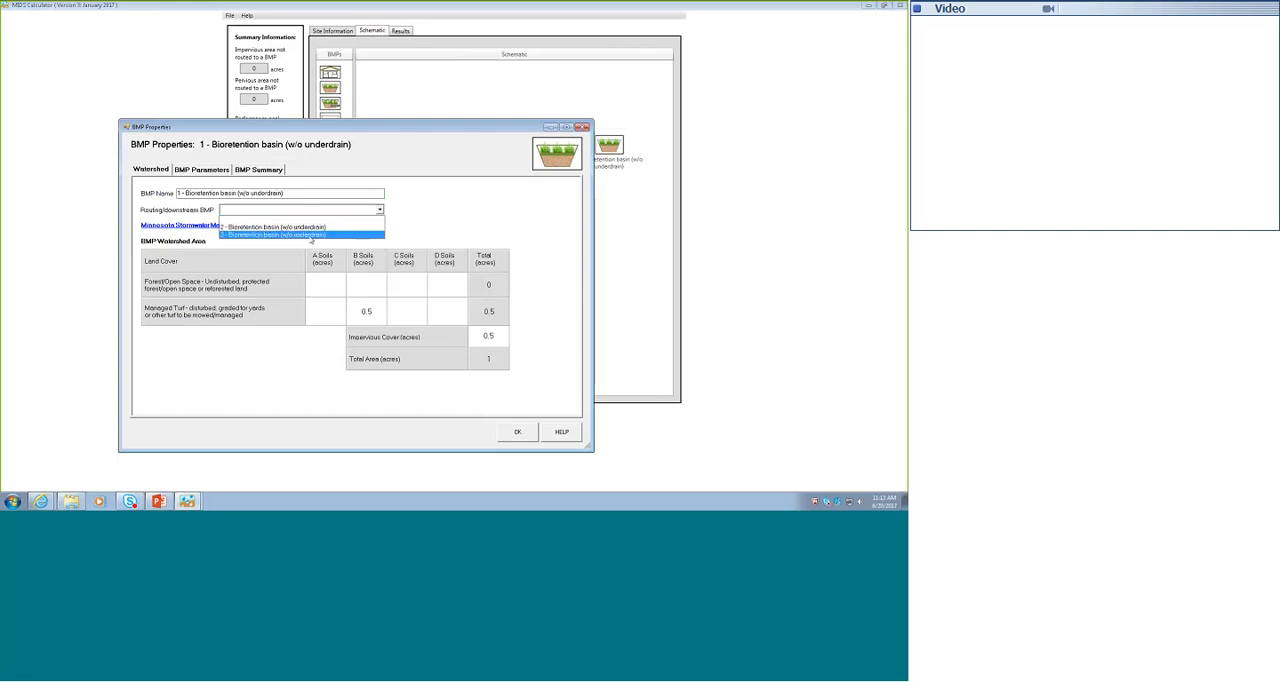
pyautogui.click(312, 236)
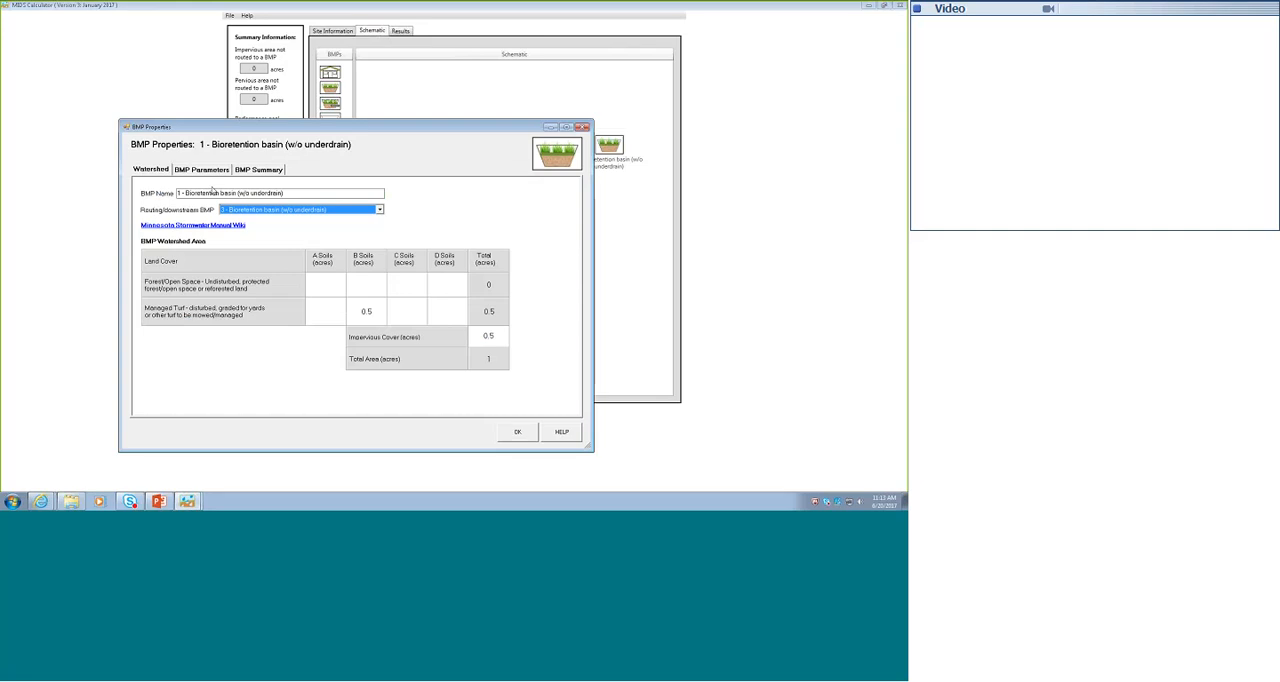
# - Set basin 1's overflow depth to 0.5 ft and accept its properties
pyautogui.click(216, 175)
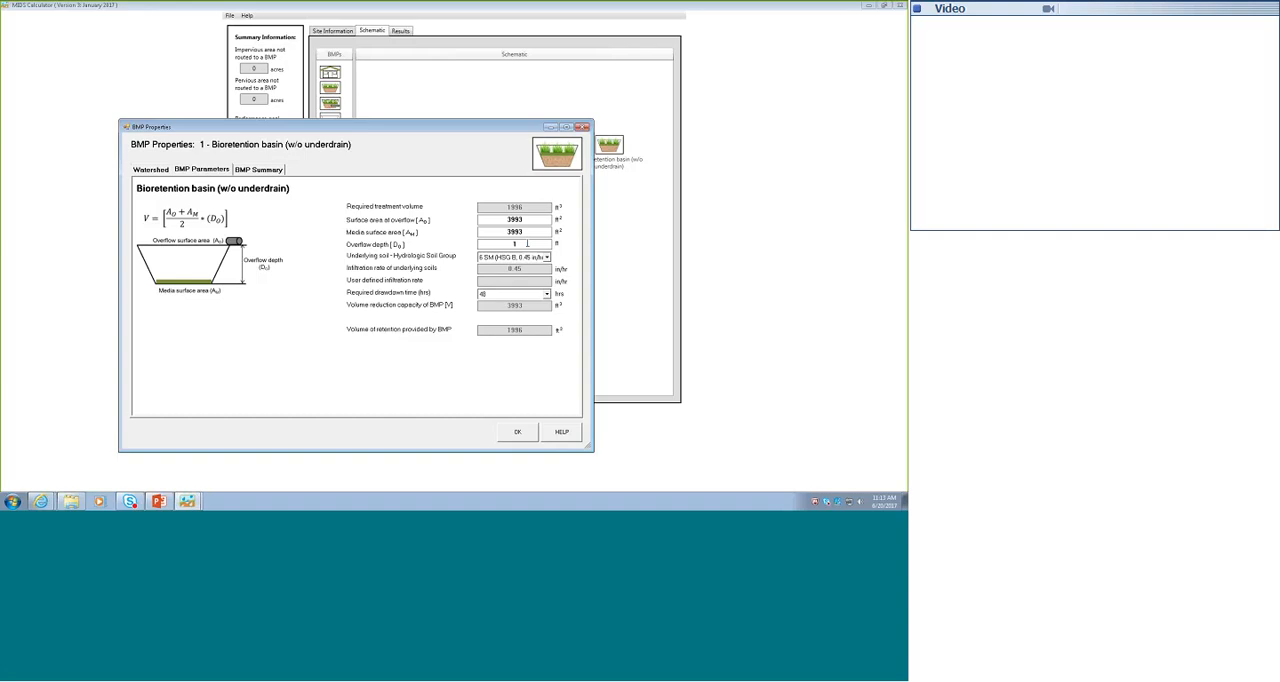
pyautogui.press('BackSpace')
pyautogui.write('0.5')
pyautogui.press('Return')
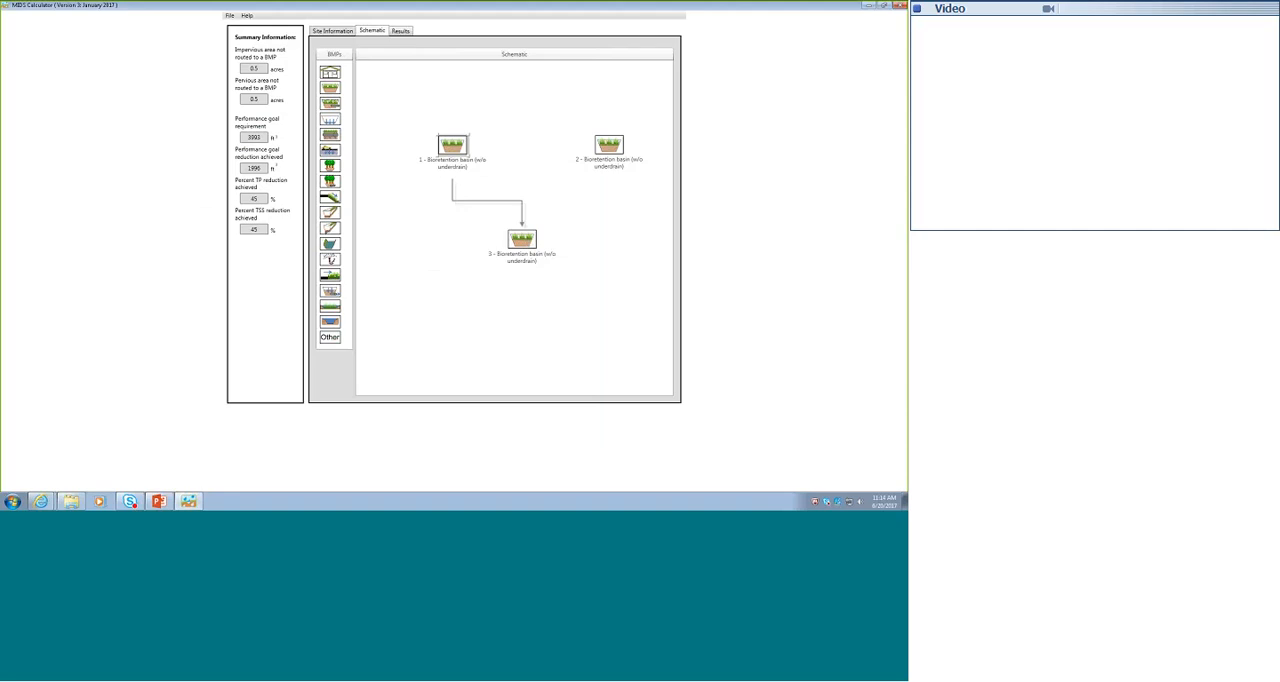
# - Give basin 2's watershed 0.5 acre of B-soil managed turf and 0.5 acre of impervious cover
pyautogui.doubleClick(609, 145)
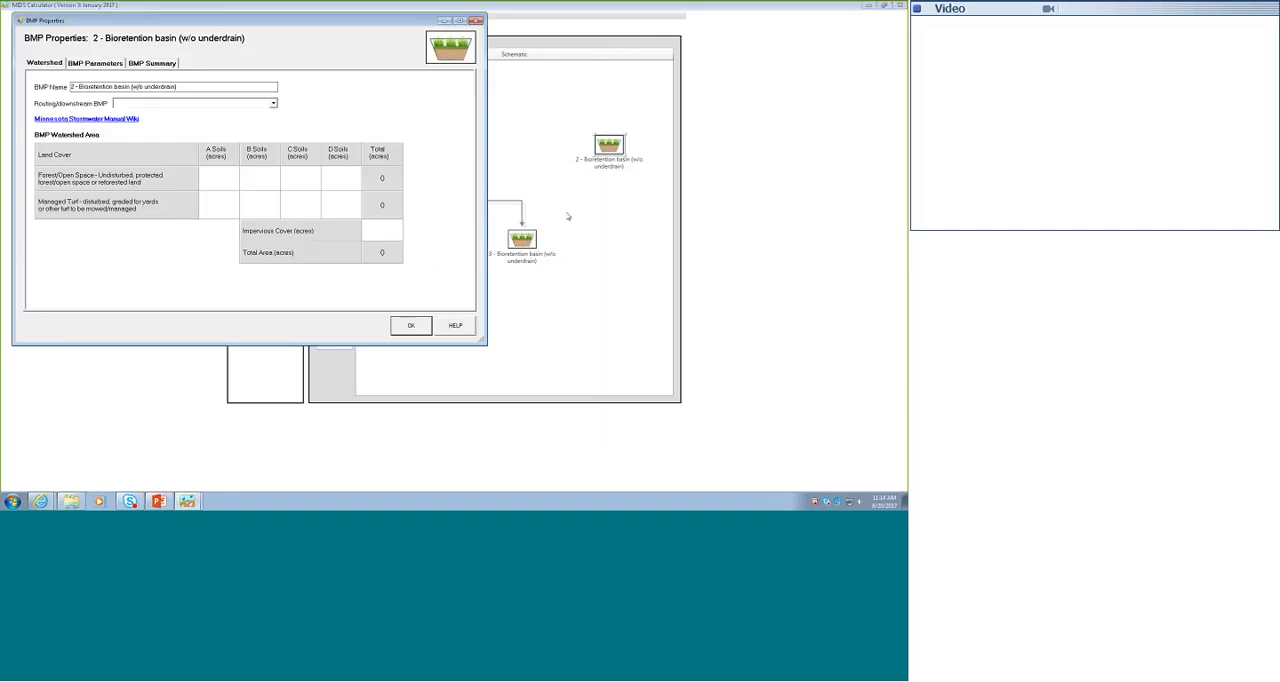
pyautogui.write('0.5')
pyautogui.click(382, 230)
pyautogui.write('0.5')
# - In basin 2's BMP parameters, set the overflow and media surface areas to 1000 ft² each and the overflow depth to 0.5 ft
pyautogui.click(92, 62)
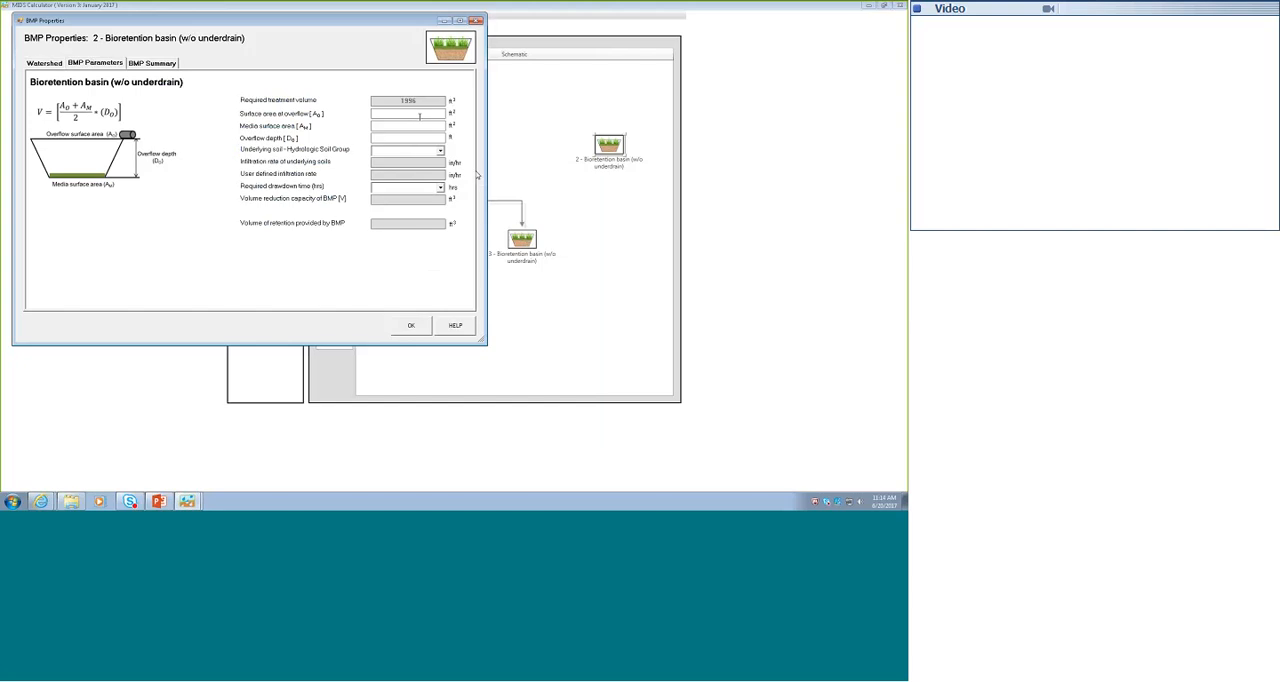
pyautogui.click(419, 116)
pyautogui.write('1000')
pyautogui.press('Tab')
pyautogui.write('1000')
pyautogui.press('Tab')
pyautogui.write('0.5')
# - Set basin 2's underlying soil to 6 SM (HSG B, 0.45 in/hr) and required drawdown time to 48 hours, and accept its properties
pyautogui.click(440, 150)
pyautogui.click(428, 206)
pyautogui.click(408, 187)
pyautogui.click(399, 213)
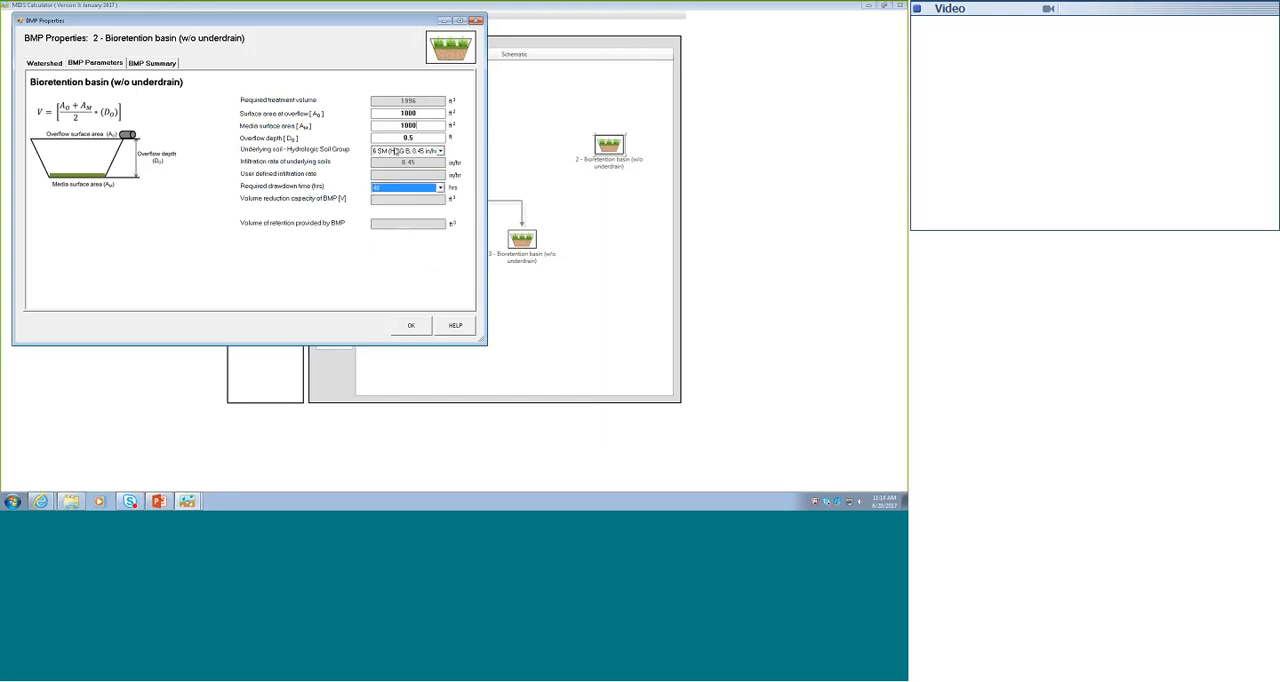
pyautogui.click(422, 126)
pyautogui.click(411, 326)
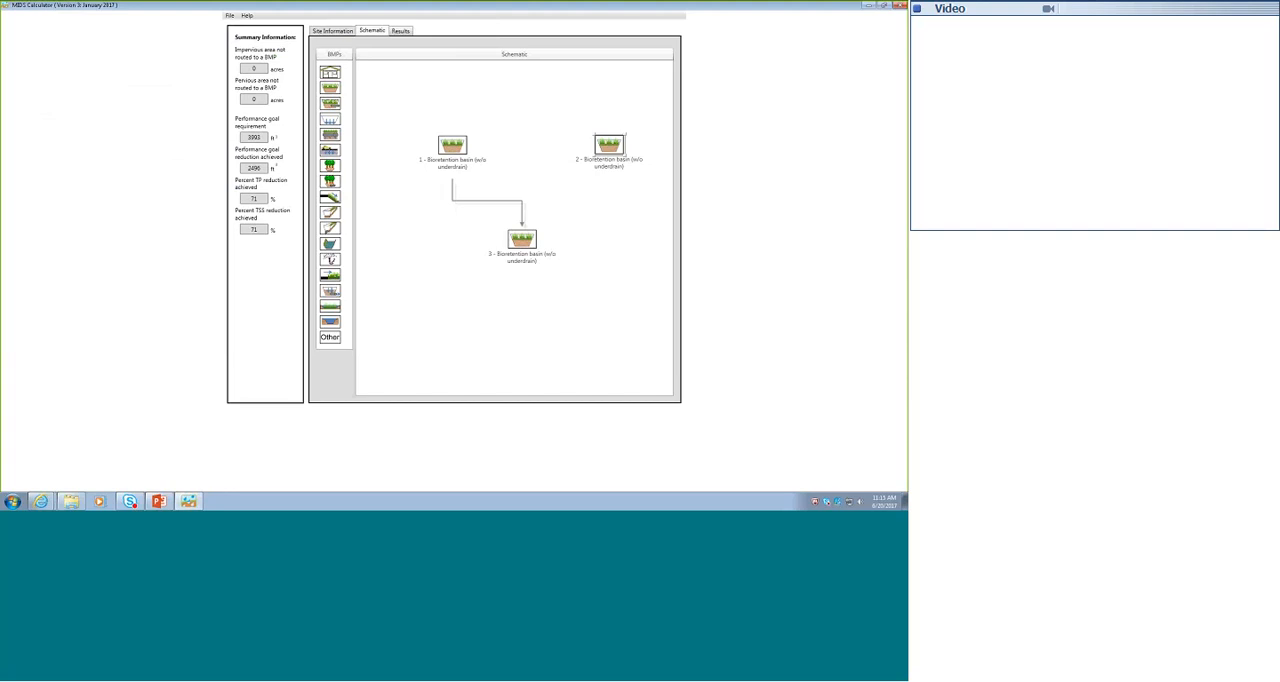
# - Route basin 2 to basin 3 as its downstream BMP
pyautogui.doubleClick(611, 143)
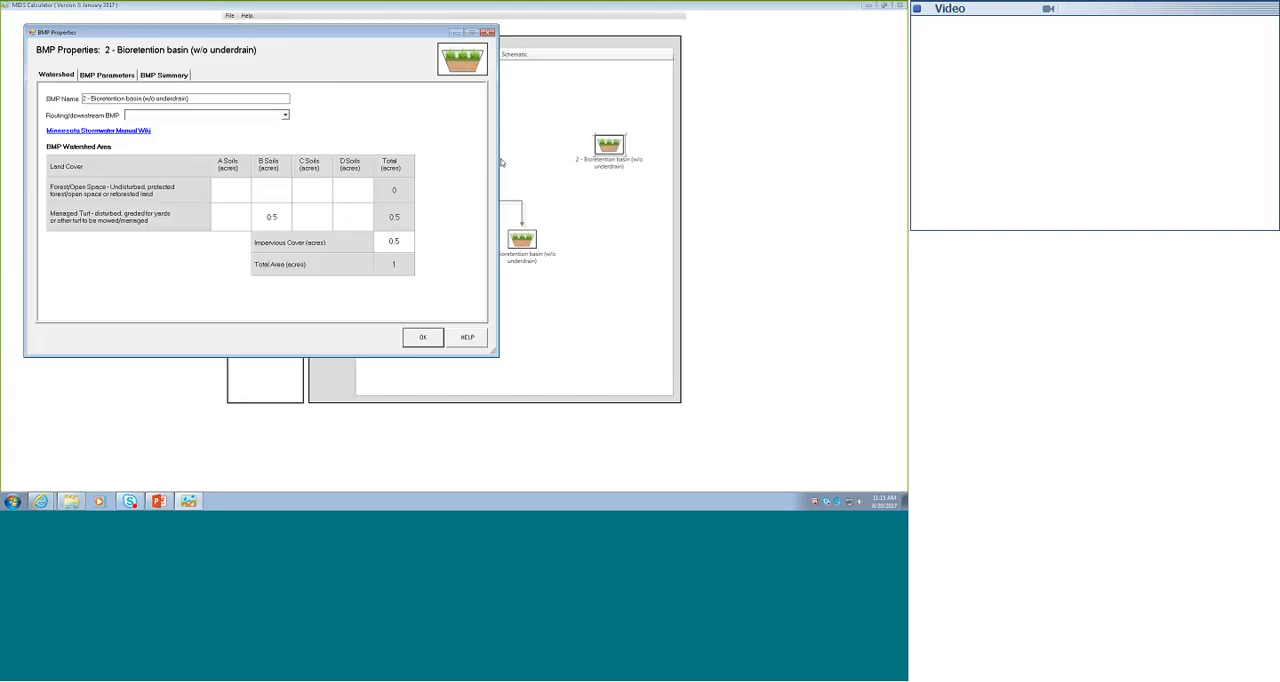
pyautogui.click(285, 116)
pyautogui.click(180, 126)
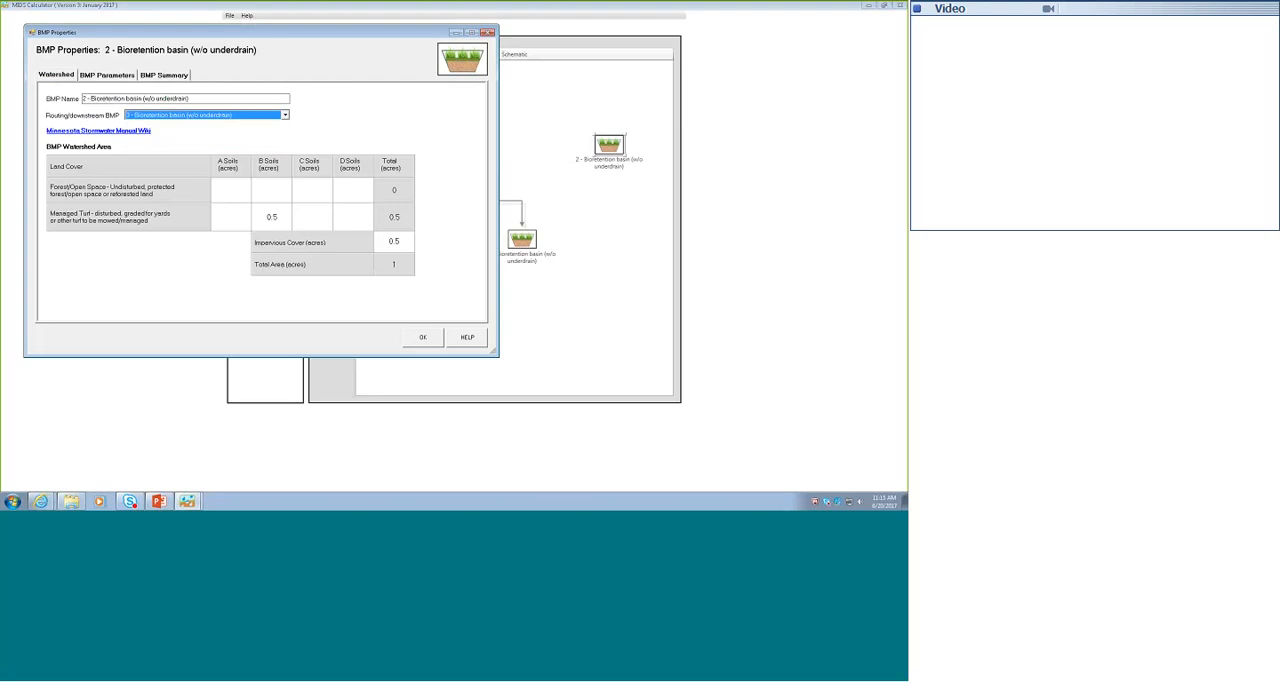
pyautogui.click(424, 337)
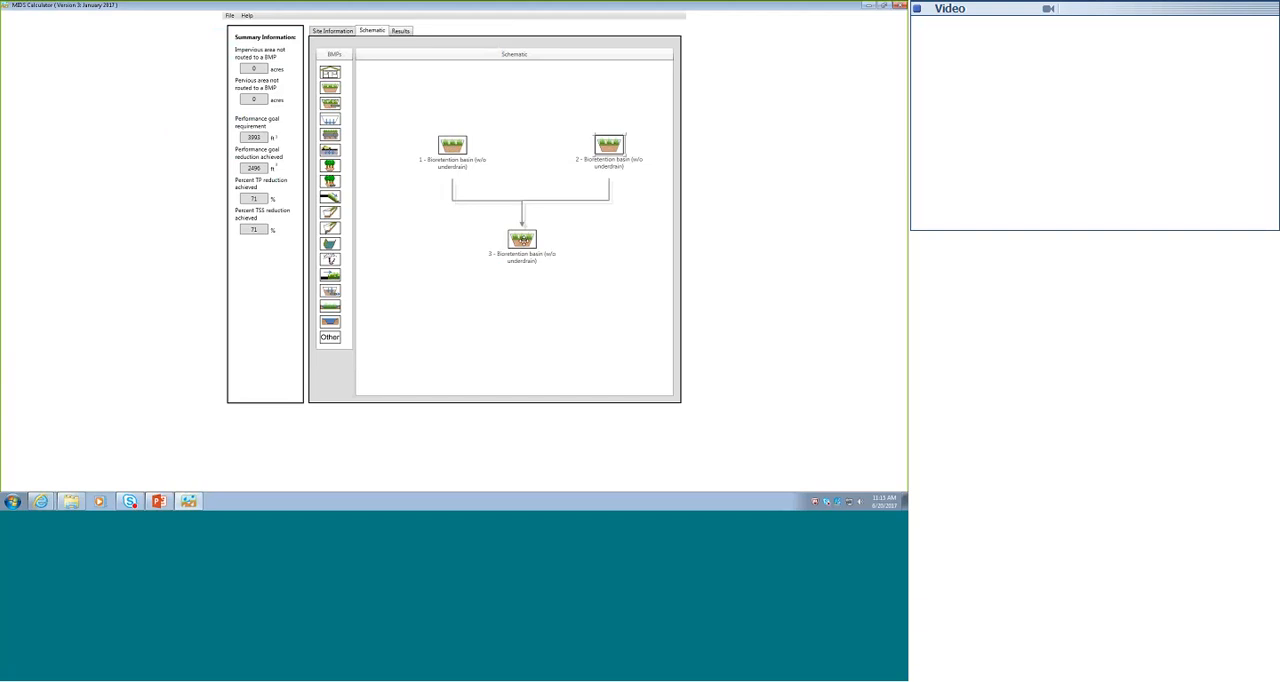
# - Open basin 3's BMP parameters to check its required treatment volume, keeping the properties window clear of the schematic
pyautogui.doubleClick(522, 240)
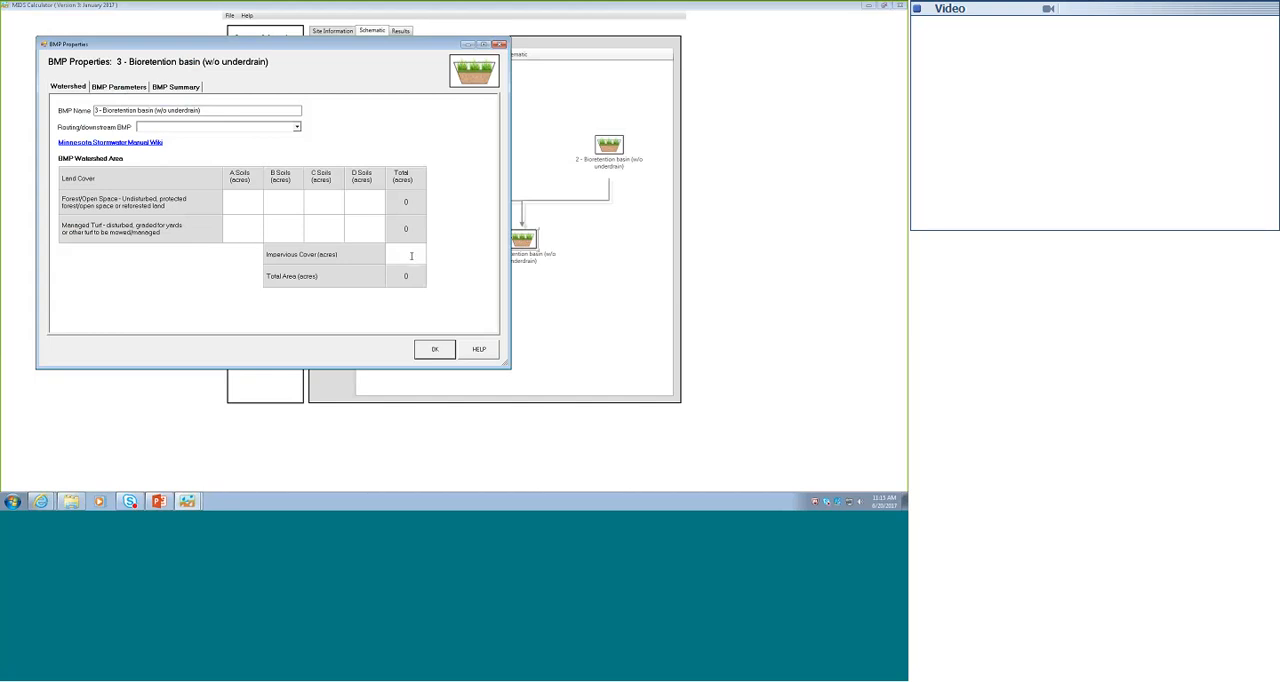
pyautogui.click(112, 88)
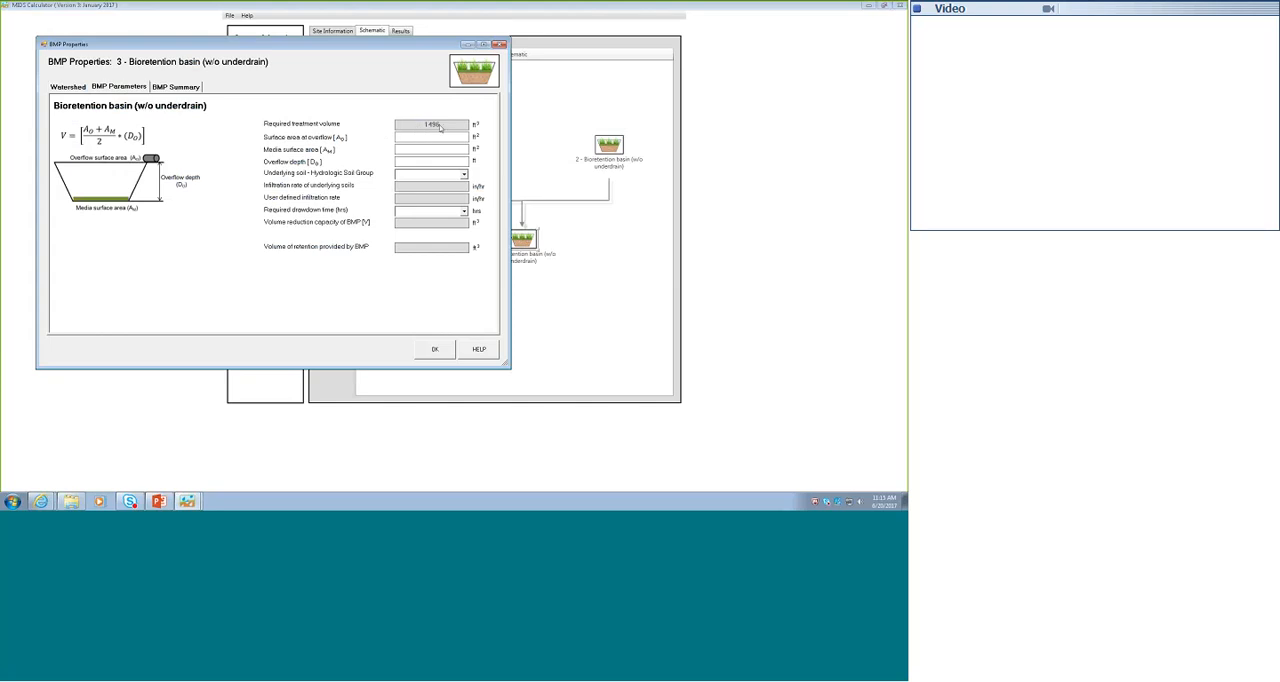
pyautogui.moveTo(363, 45); pyautogui.dragTo(254, 137)
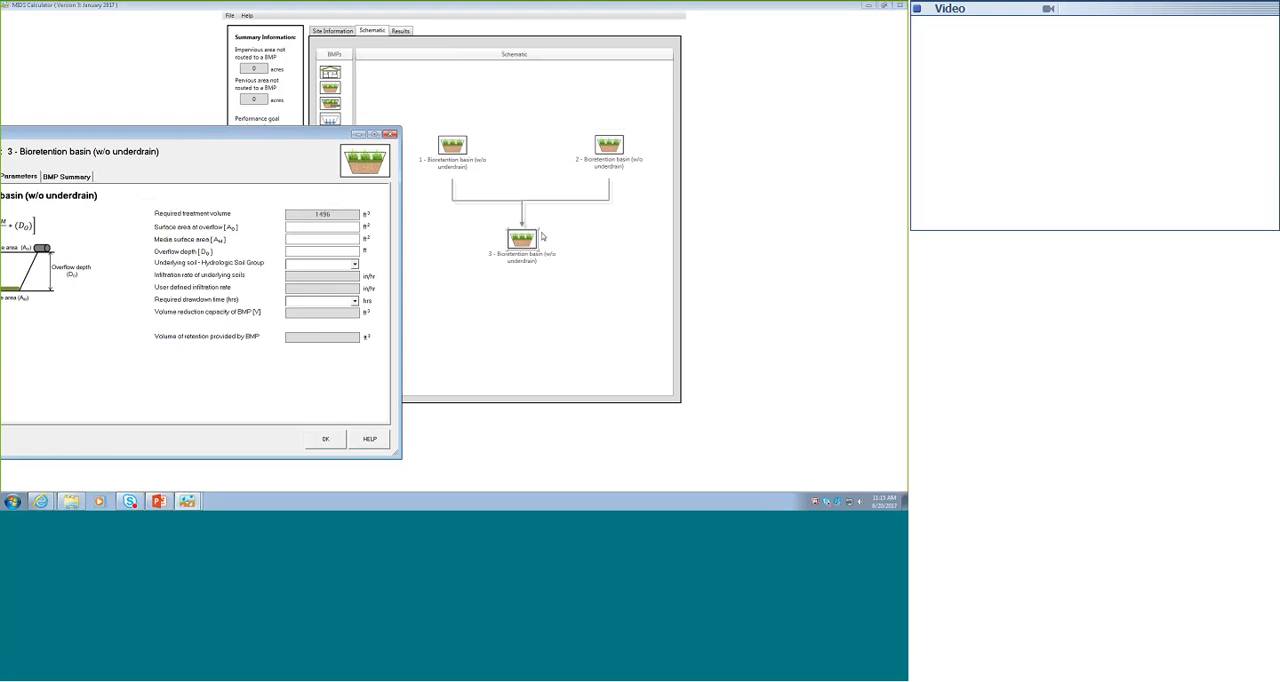
# - In basin 3's BMP parameters, set the overflow and media surface areas to 1496 ft² each and the overflow depth to 1 ft
pyautogui.moveTo(243, 136); pyautogui.dragTo(342, 43)
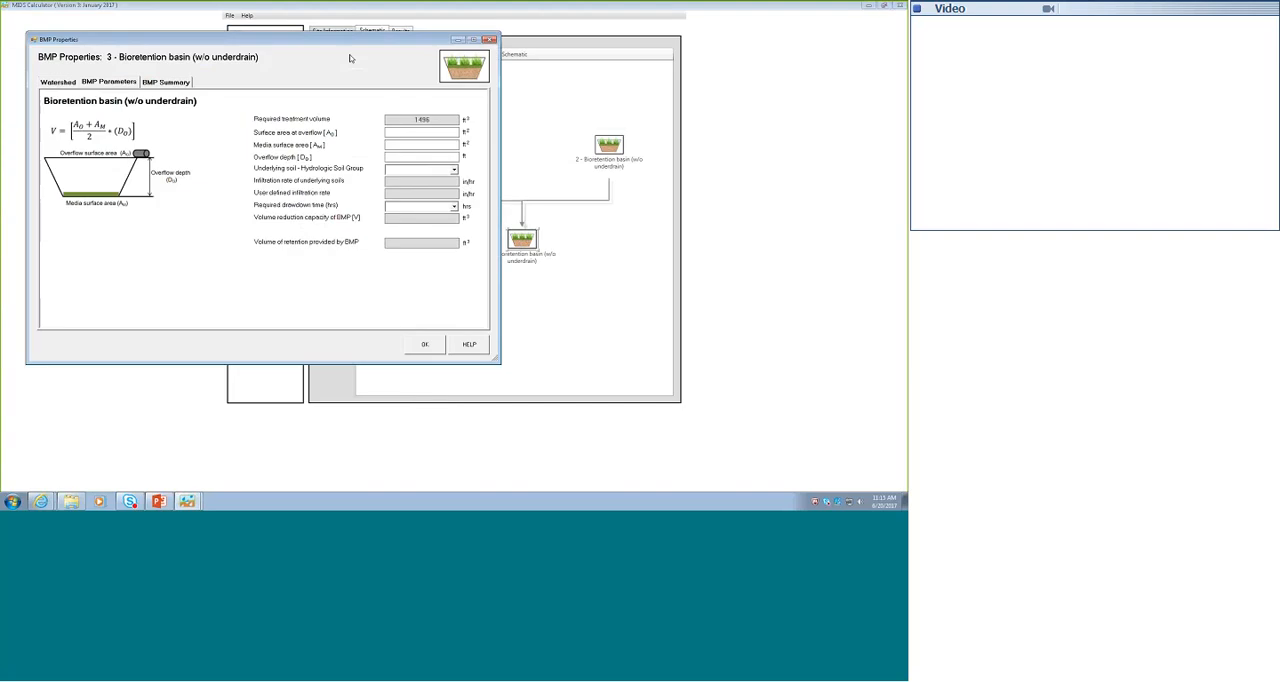
pyautogui.write('1496')
pyautogui.click(428, 145)
pyautogui.write('1496')
pyautogui.click(437, 158)
pyautogui.write('1')
# - Set basin 3's underlying soil to 6 SM (HSG B, 0.45 in/hr) and its required drawdown time to 48 hours
pyautogui.click(453, 169)
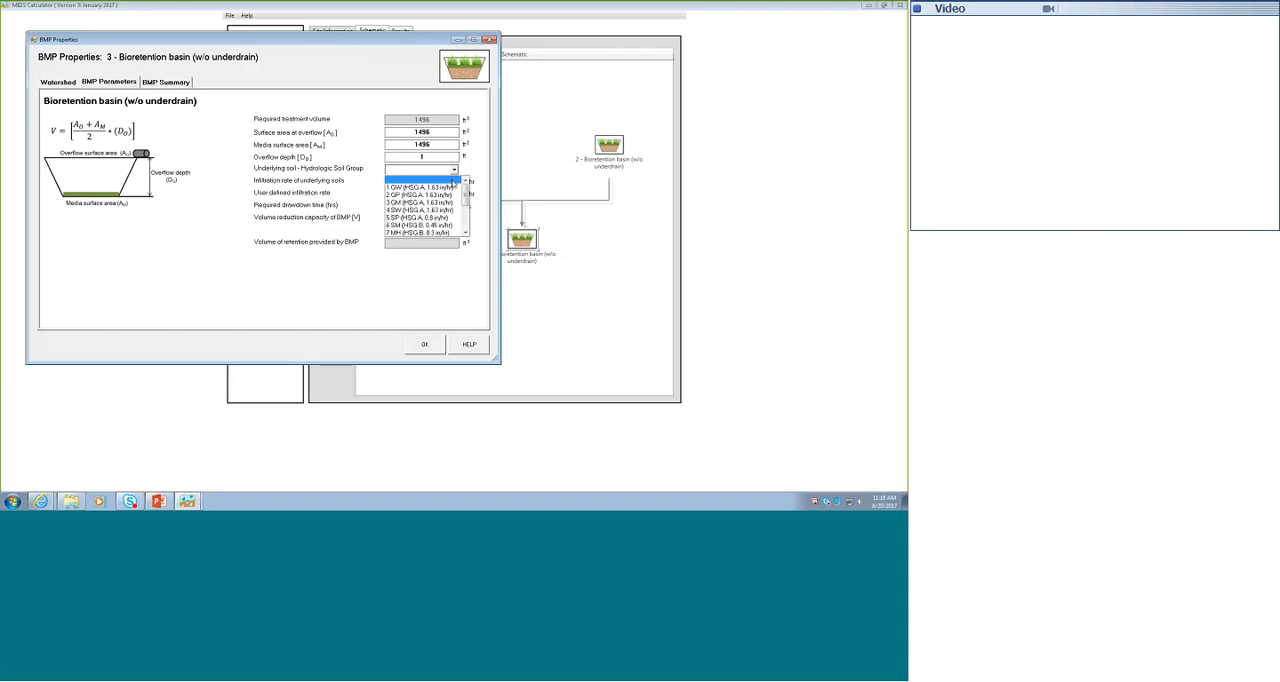
pyautogui.click(453, 228)
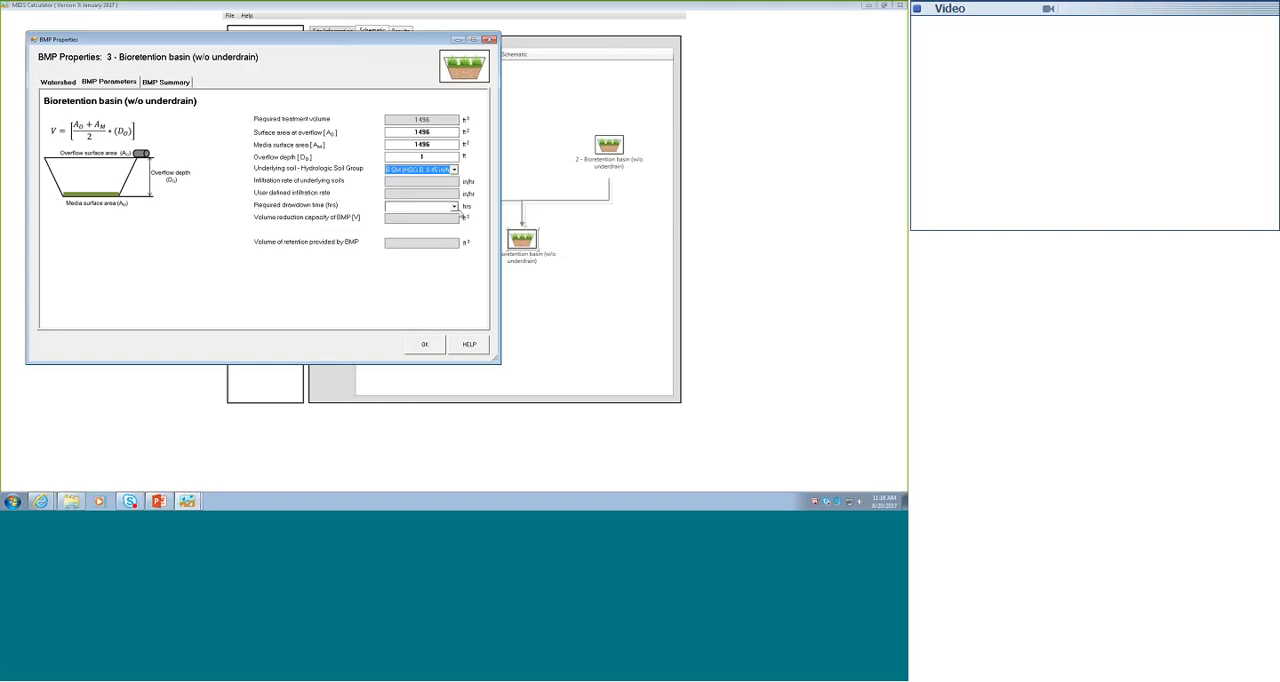
pyautogui.click(455, 207)
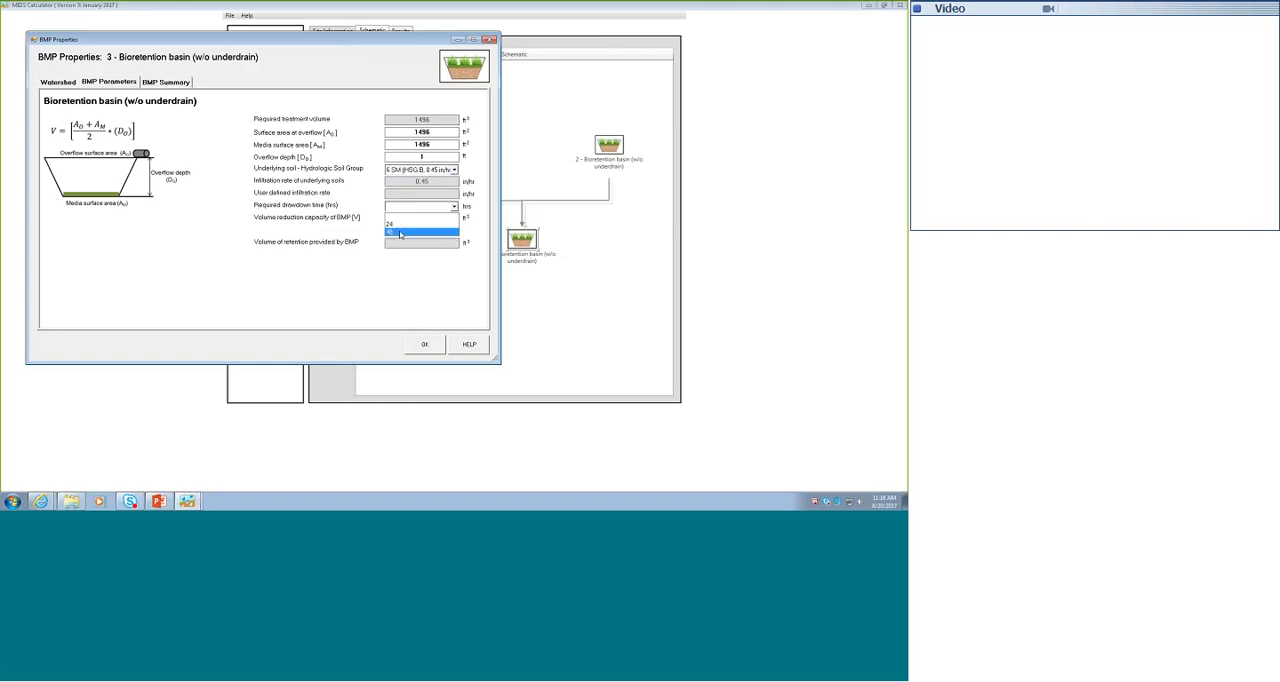
pyautogui.click(408, 235)
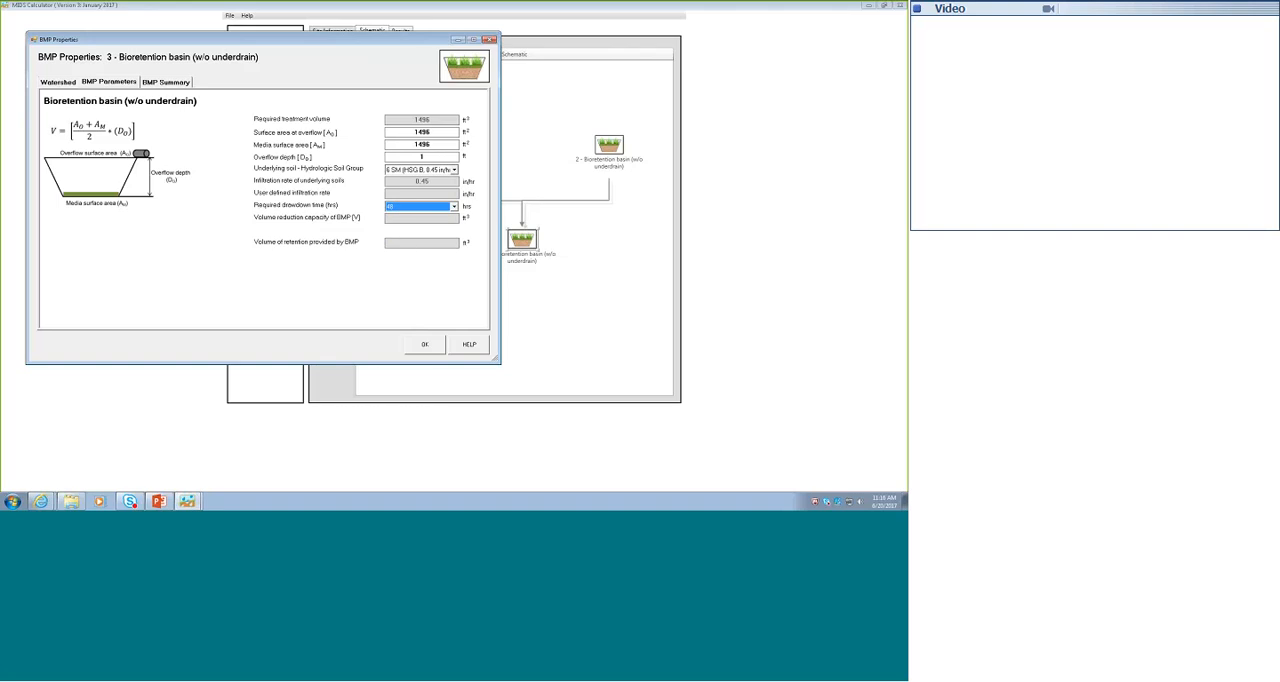
# - Review basin 3's BMP summary for the performance goal and annual reductions alongside the routing schematic, and accept its properties
pyautogui.click(166, 82)
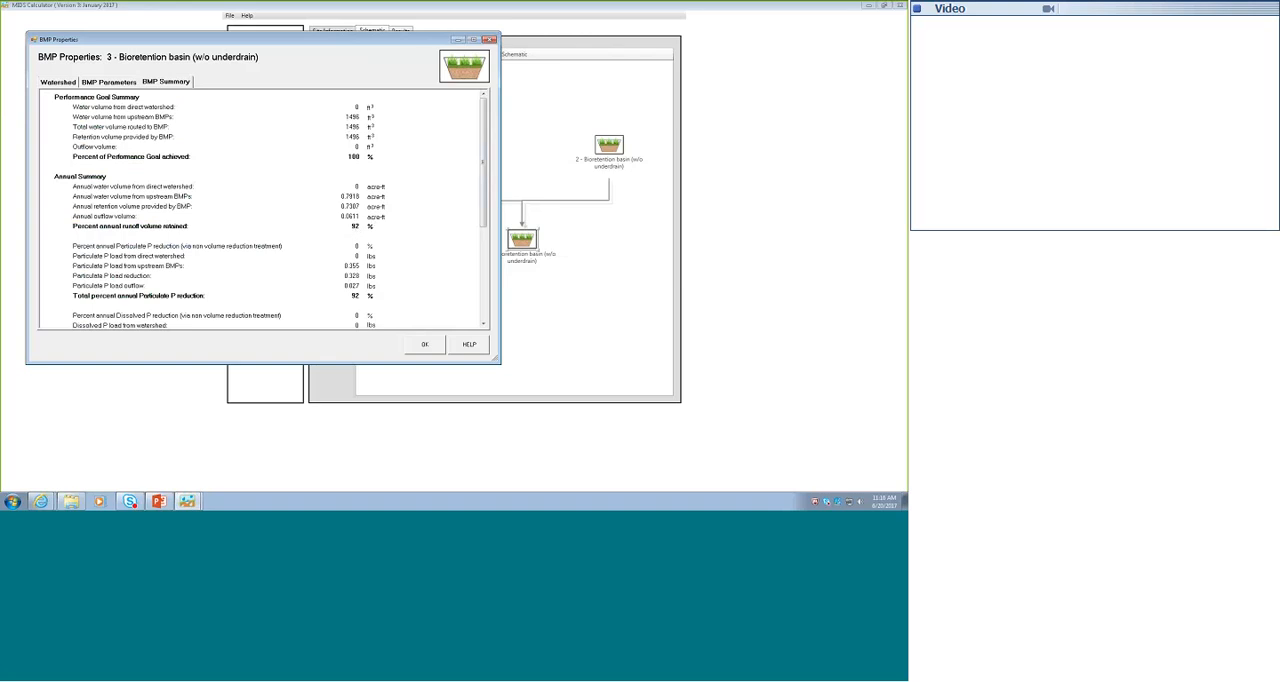
pyautogui.moveTo(355, 34); pyautogui.dragTo(249, 57)
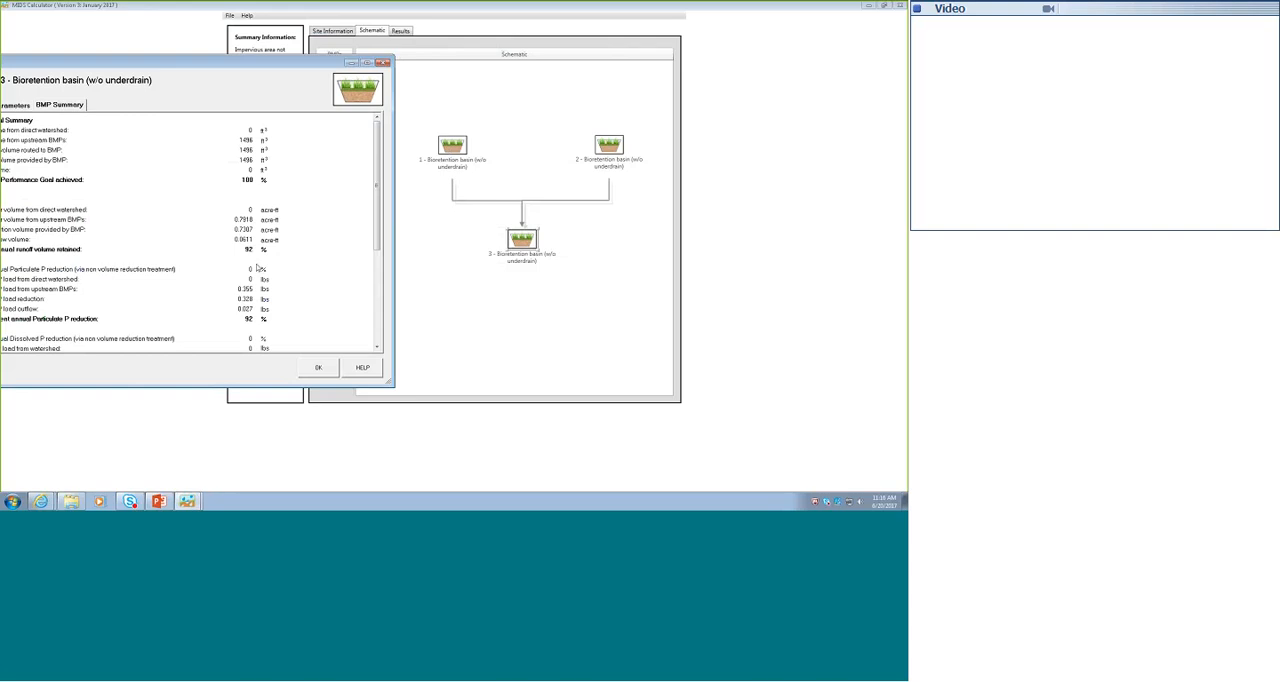
pyautogui.moveTo(246, 68); pyautogui.dragTo(427, 56)
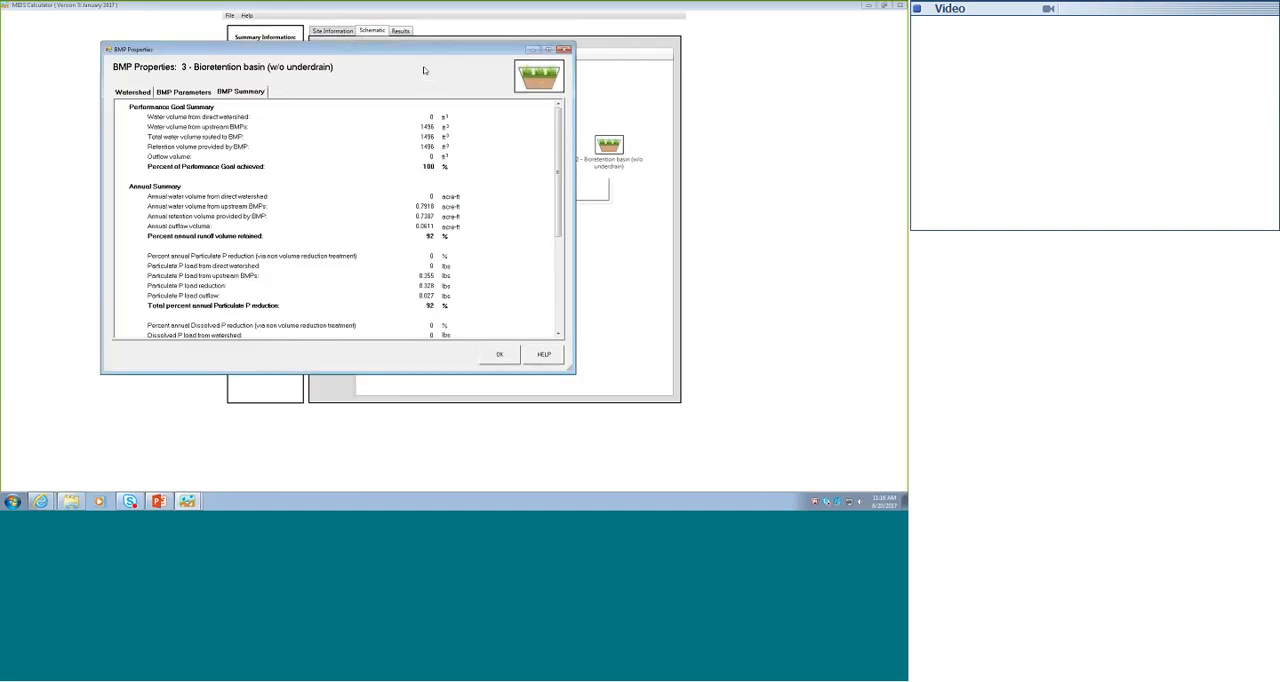
pyautogui.click(497, 353)
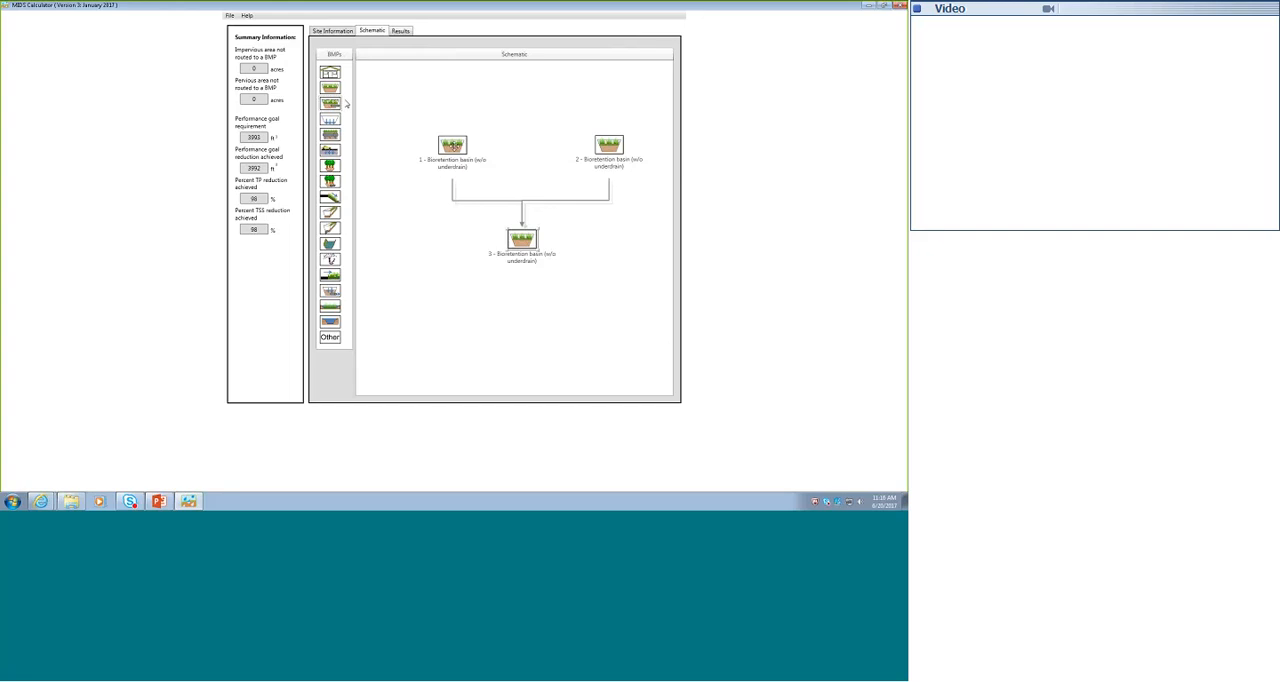
# - Delete bioretention basins 1, 2 and 3 to clear the schematic
pyautogui.rightClick(466, 168)
pyautogui.click(479, 176)
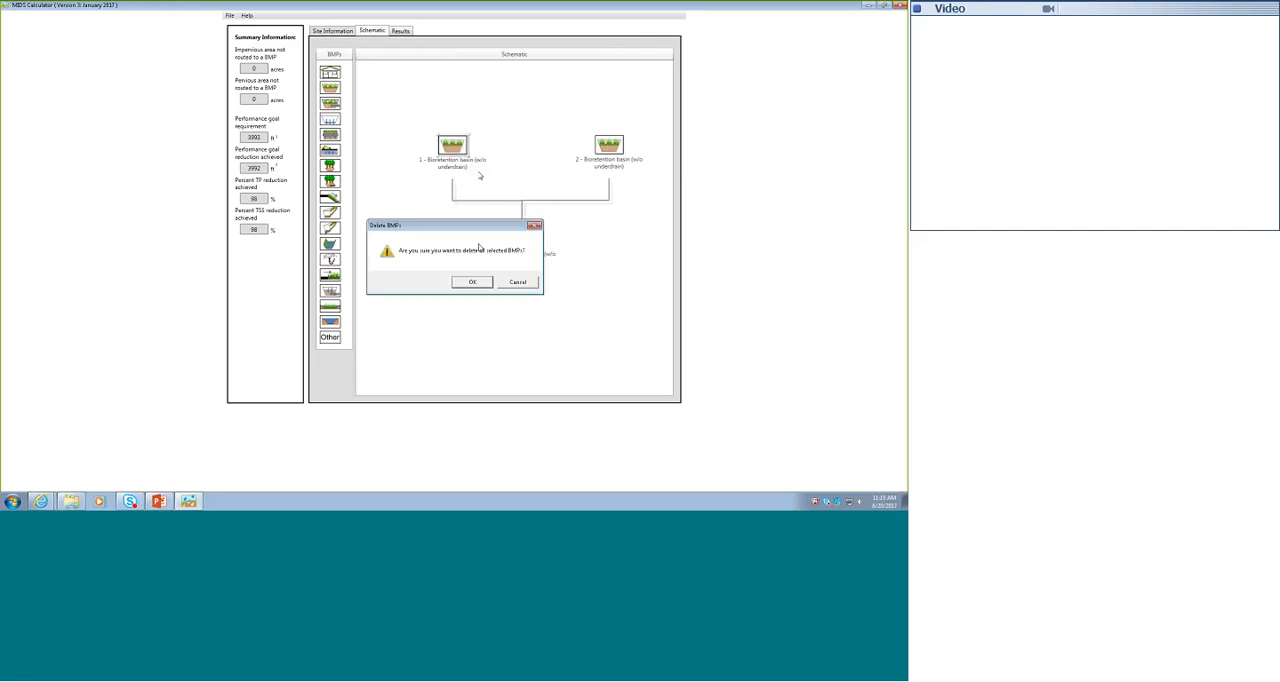
pyautogui.click(517, 282)
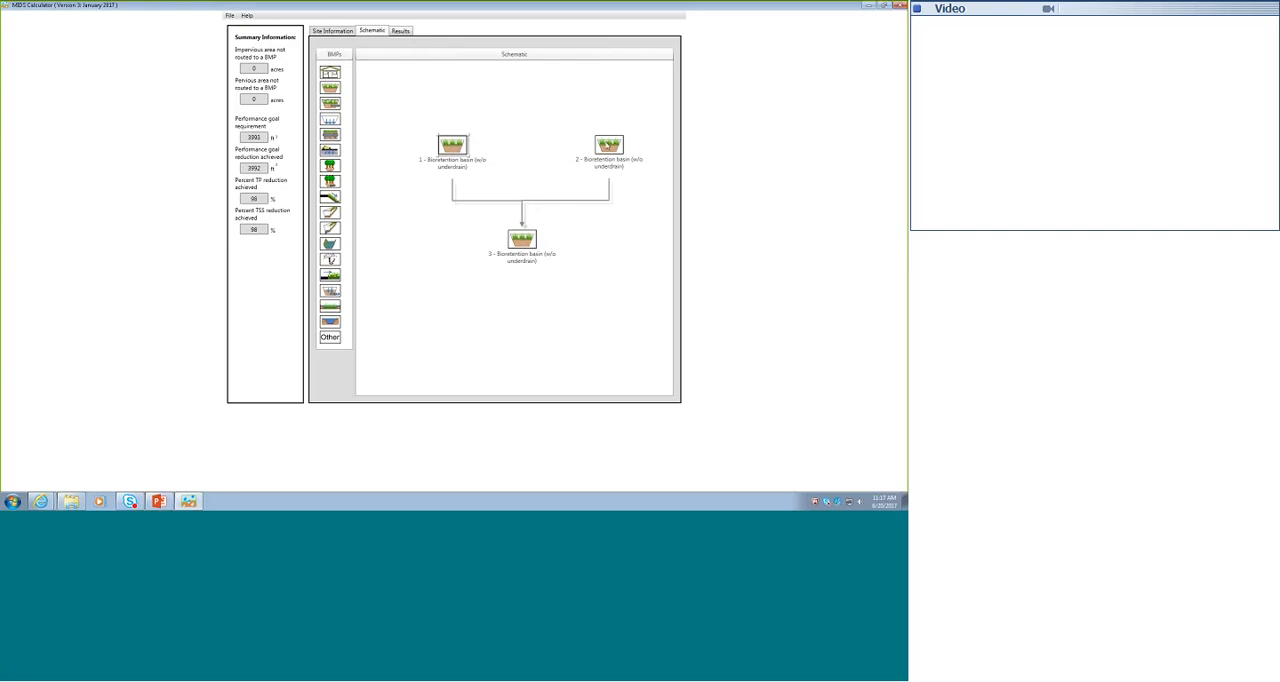
pyautogui.rightClick(608, 146)
pyautogui.click(628, 171)
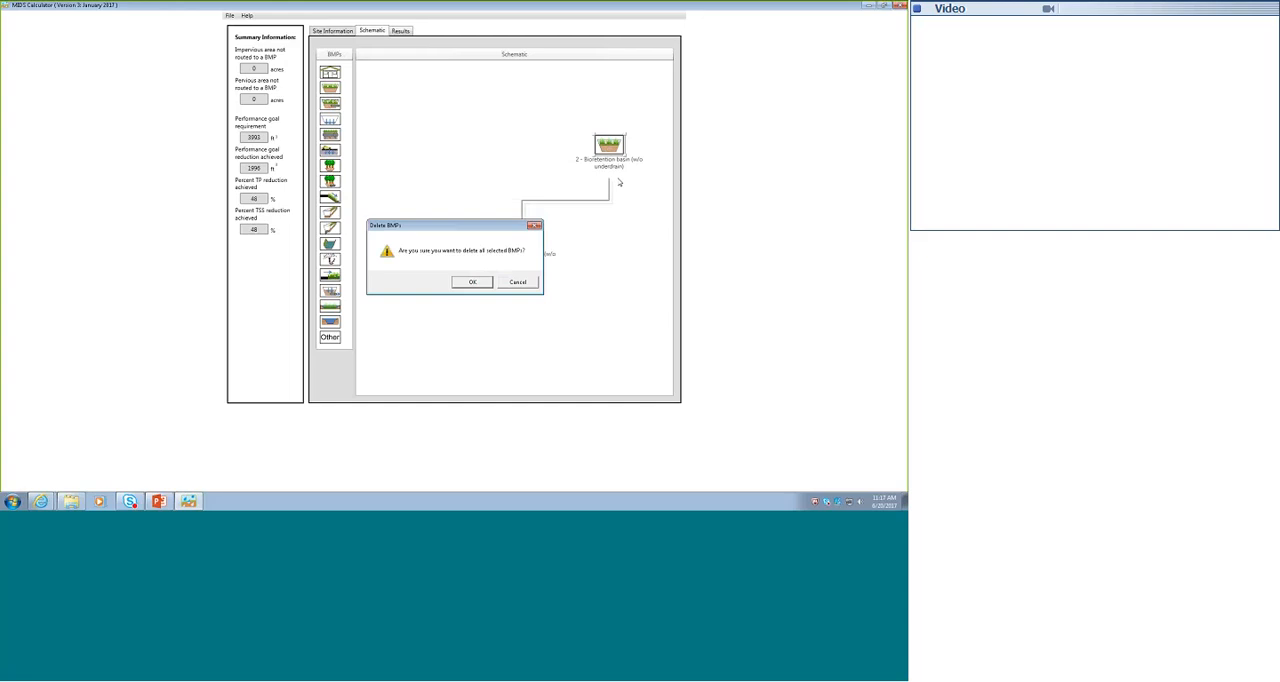
pyautogui.click(472, 282)
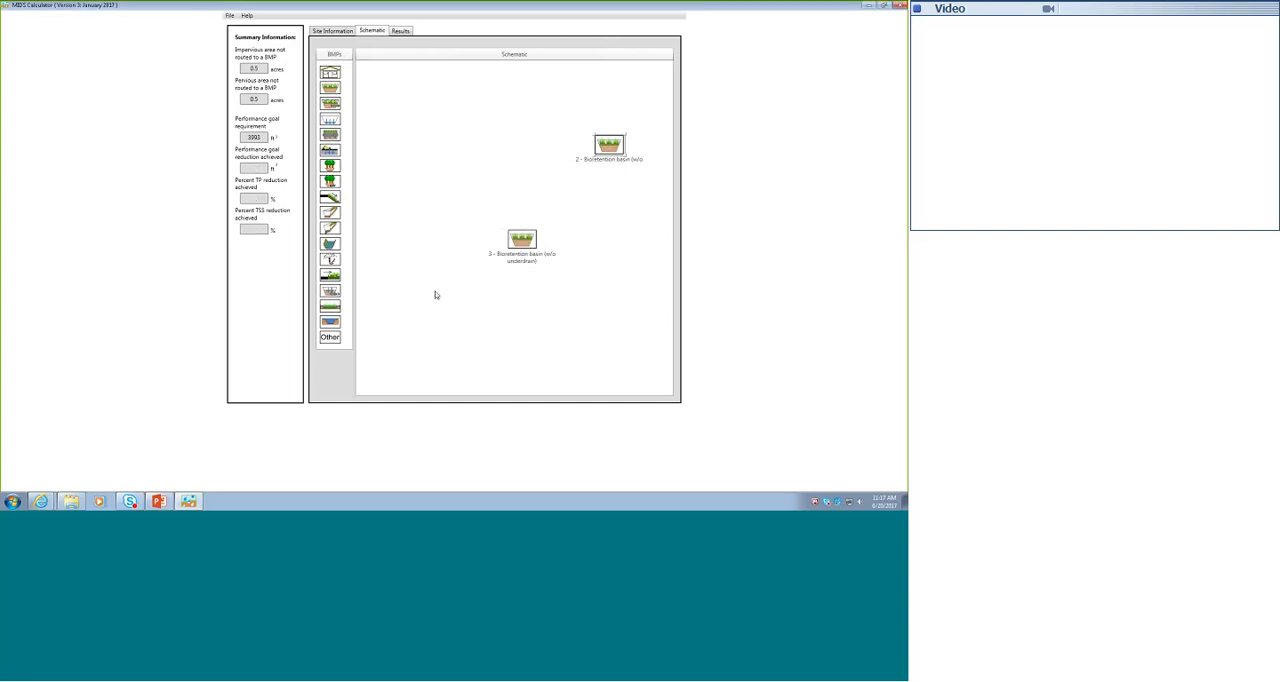
pyautogui.rightClick(520, 240)
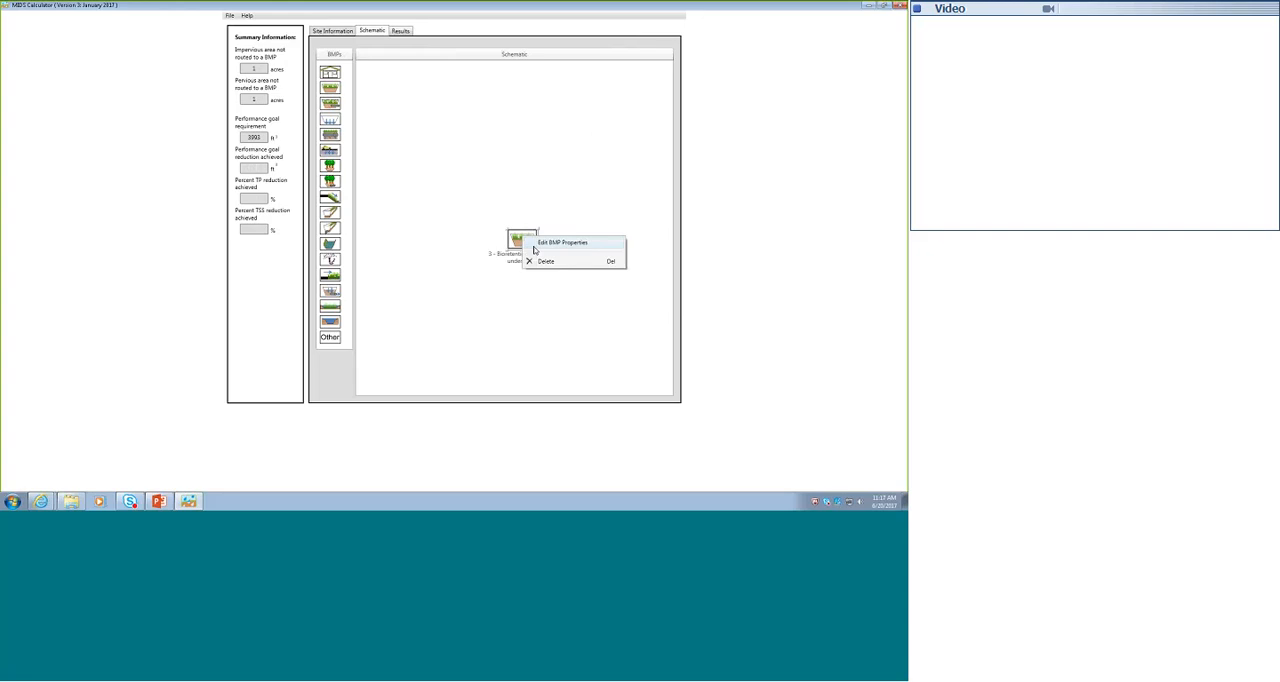
pyautogui.click(534, 261)
pyautogui.click(474, 282)
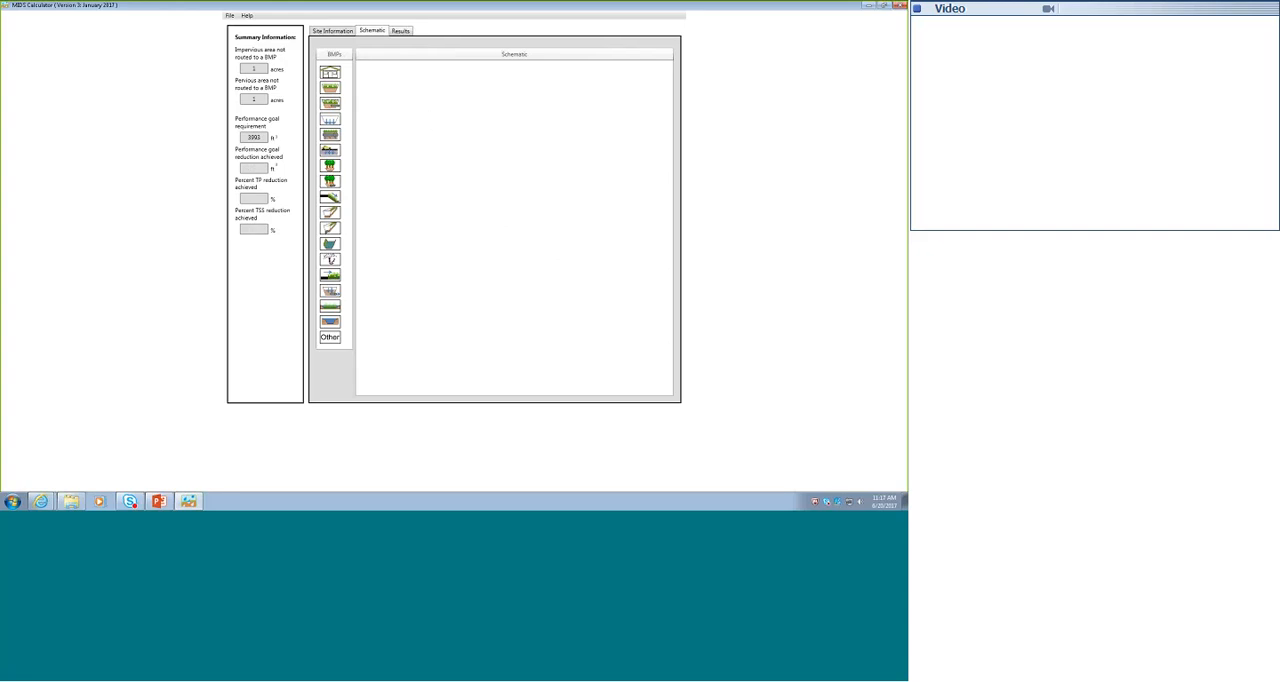
# - Add a bioretention basin with underdrain, and assign it 1 acre of managed turf on B soils and 1 acre of impervious cover
pyautogui.moveTo(578, 236); pyautogui.dragTo(530, 210)
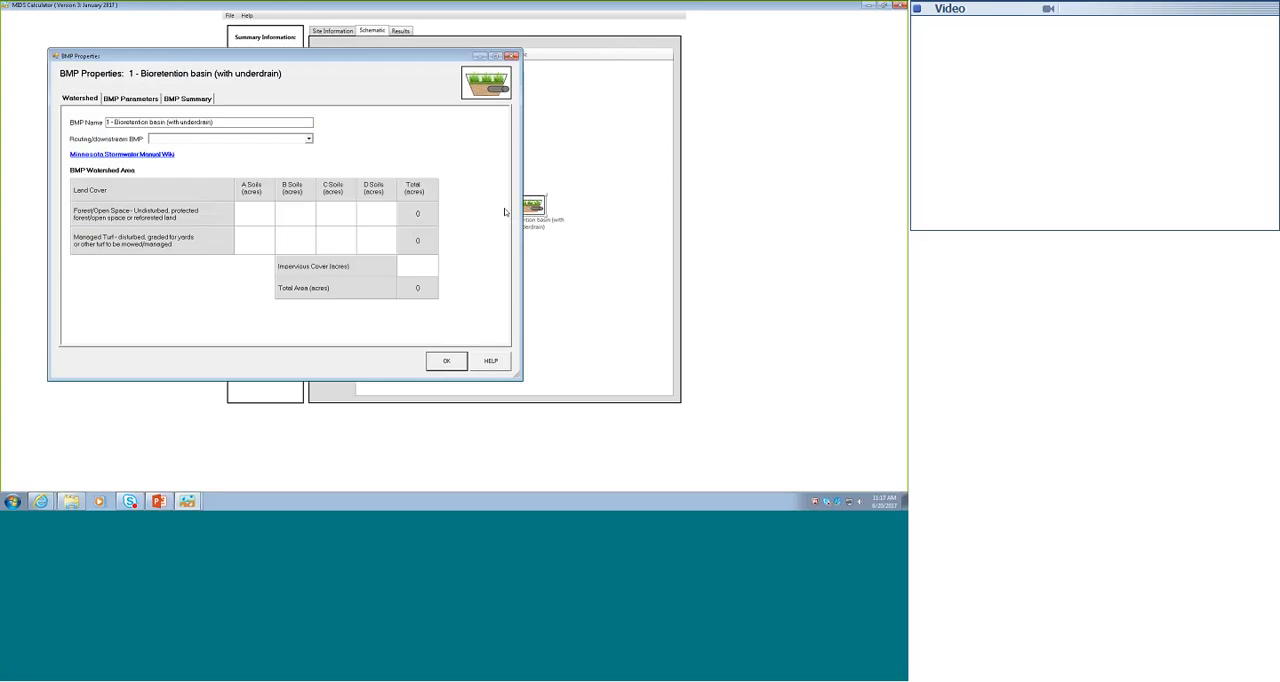
pyautogui.click(297, 240)
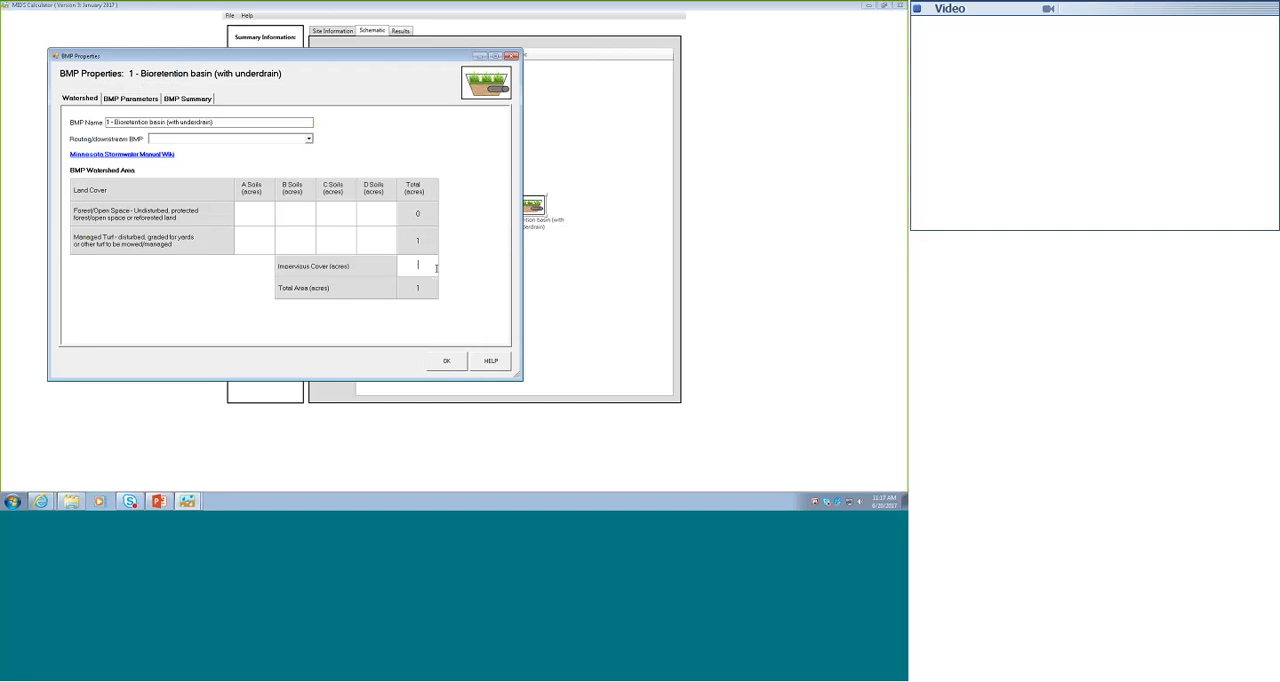
pyautogui.write('1')
# - In the basin's BMP parameters, answer No to an underdrain elevated above native soils and to impermeable liners on the sides and bottom
pyautogui.click(130, 98)
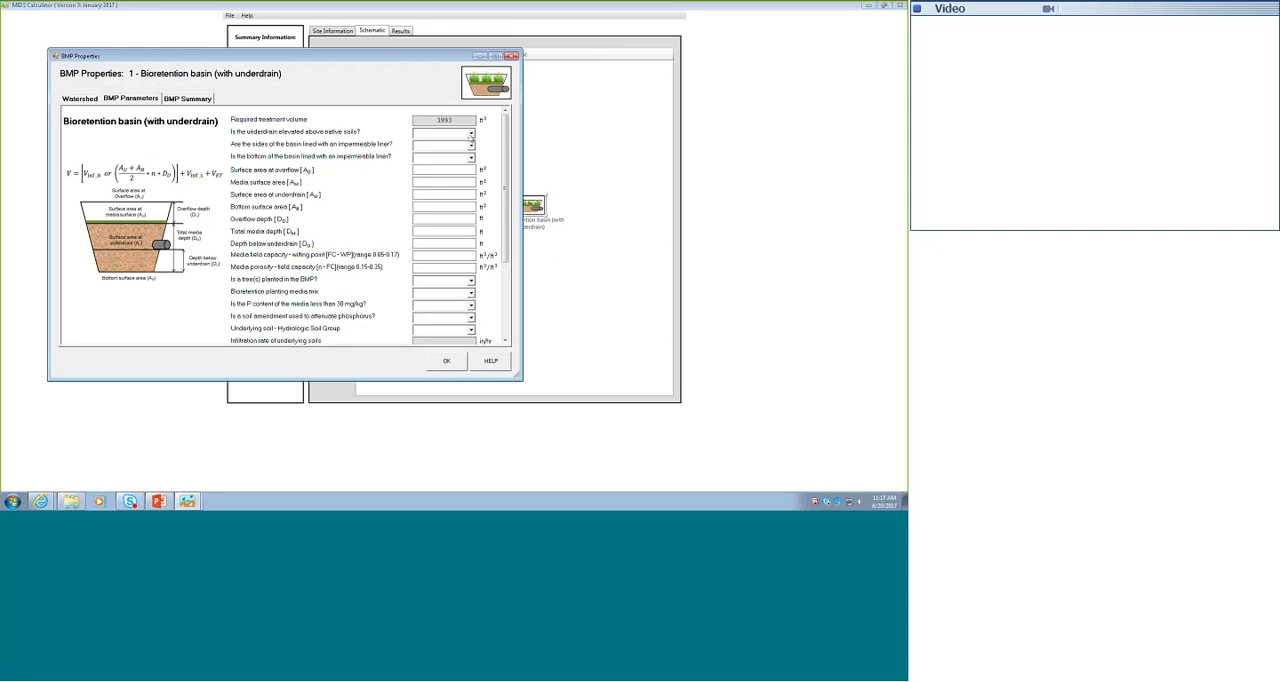
pyautogui.click(471, 135)
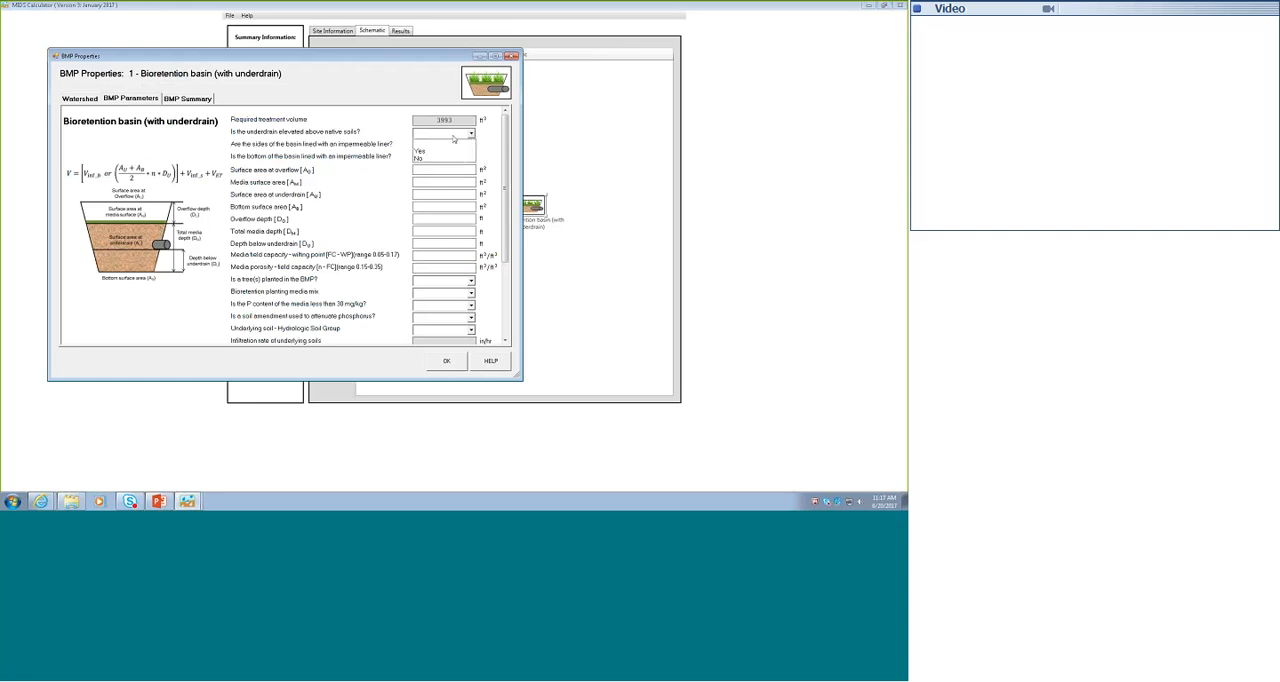
pyautogui.click(420, 160)
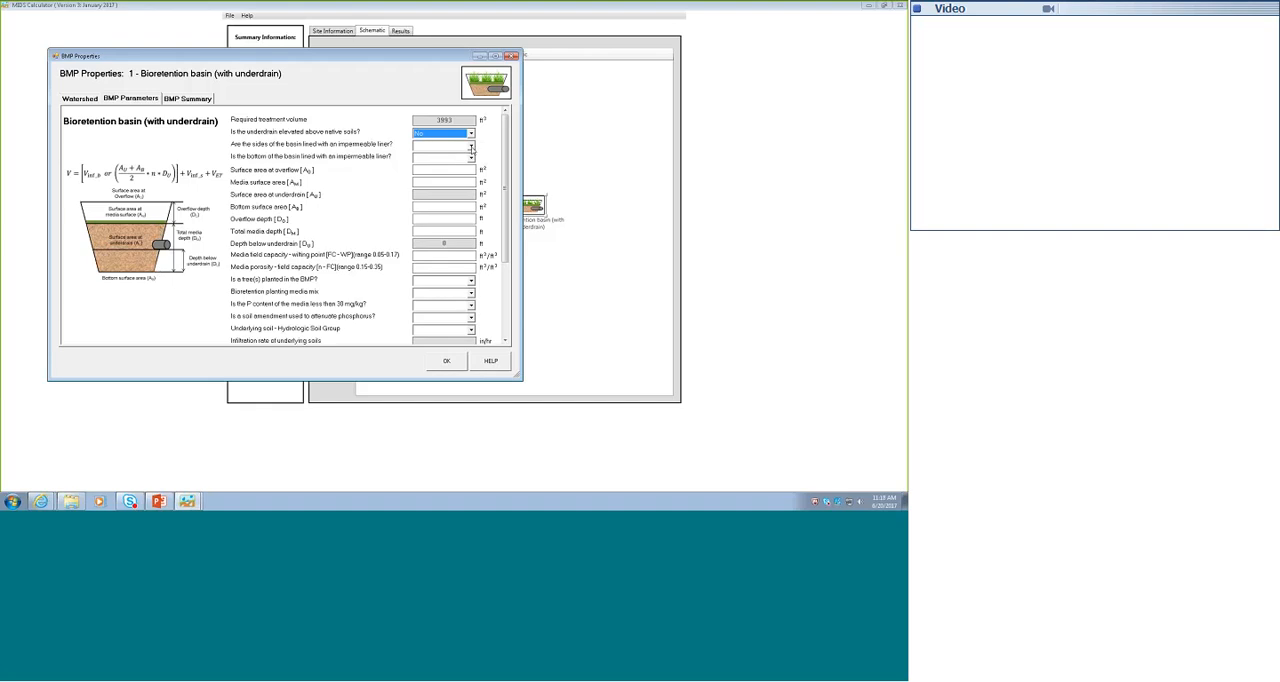
pyautogui.click(471, 146)
pyautogui.click(430, 170)
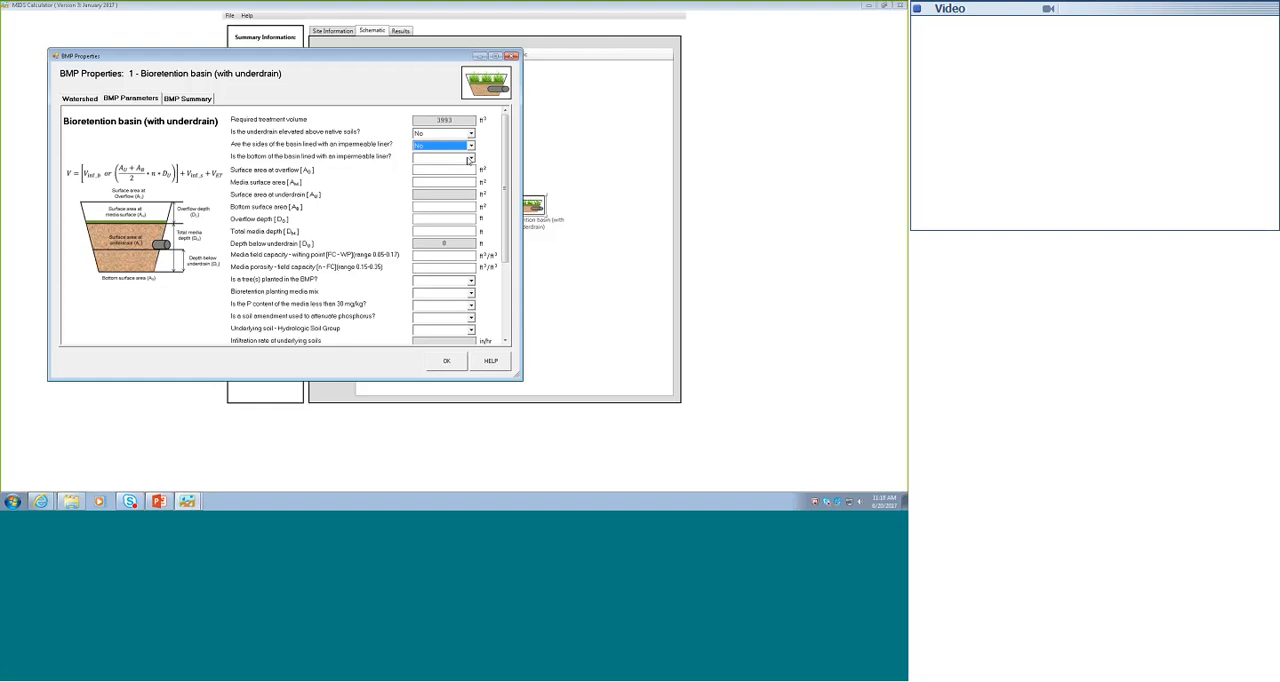
pyautogui.click(471, 159)
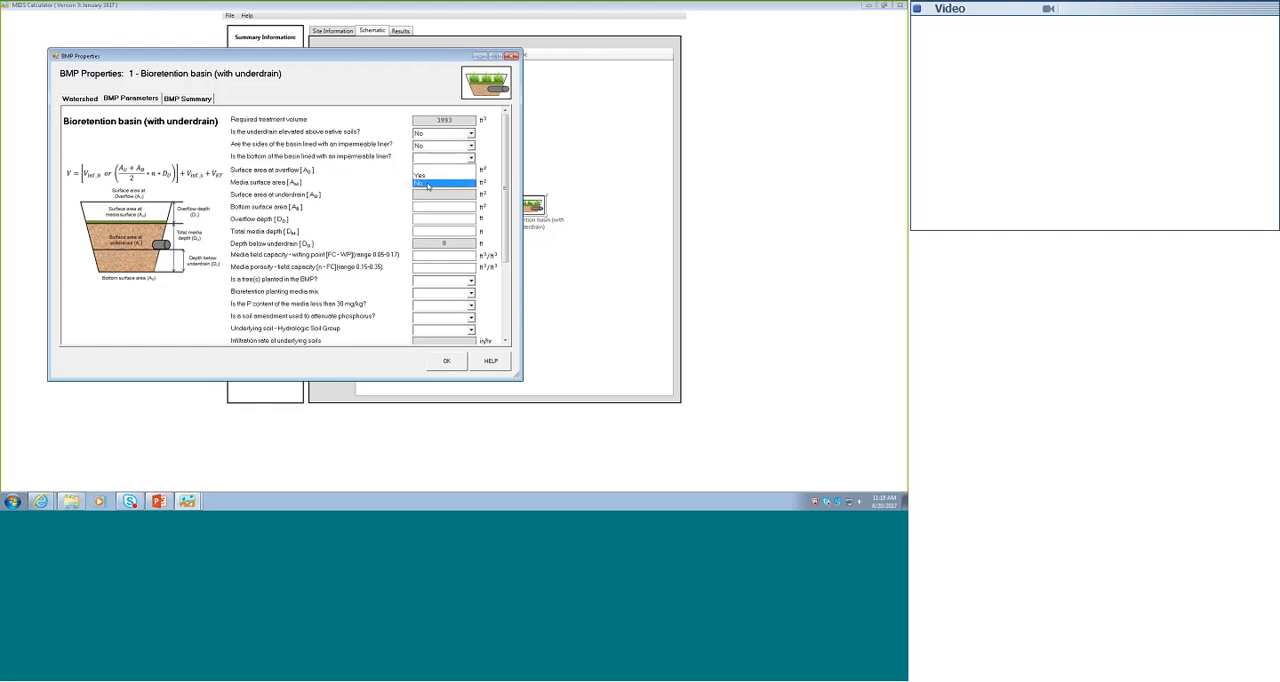
pyautogui.click(428, 185)
# - Set the basin's overflow, media and bottom surface areas to 3993 ft² each
pyautogui.click(451, 168)
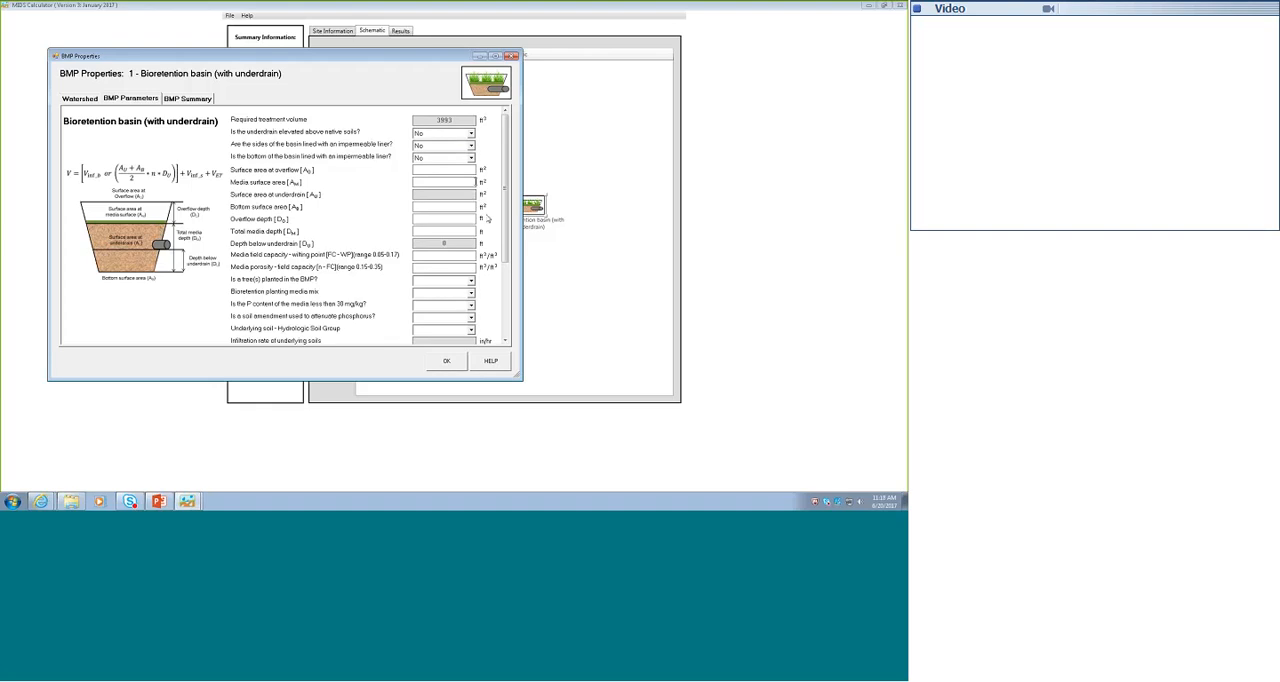
pyautogui.write('3993')
pyautogui.write('39933993')
# - Set overflow depth to 1 ft, total media depth to 2 ft, media field capacity minus wilting point to 0.11, and porosity minus field capacity to 0.25
pyautogui.click(452, 220)
pyautogui.write('0.11')
pyautogui.click(451, 269)
pyautogui.write('0.25')
# - Specify that no trees are planted in the BMP and choose Media Mix A as the bioretention planting media
pyautogui.click(440, 281)
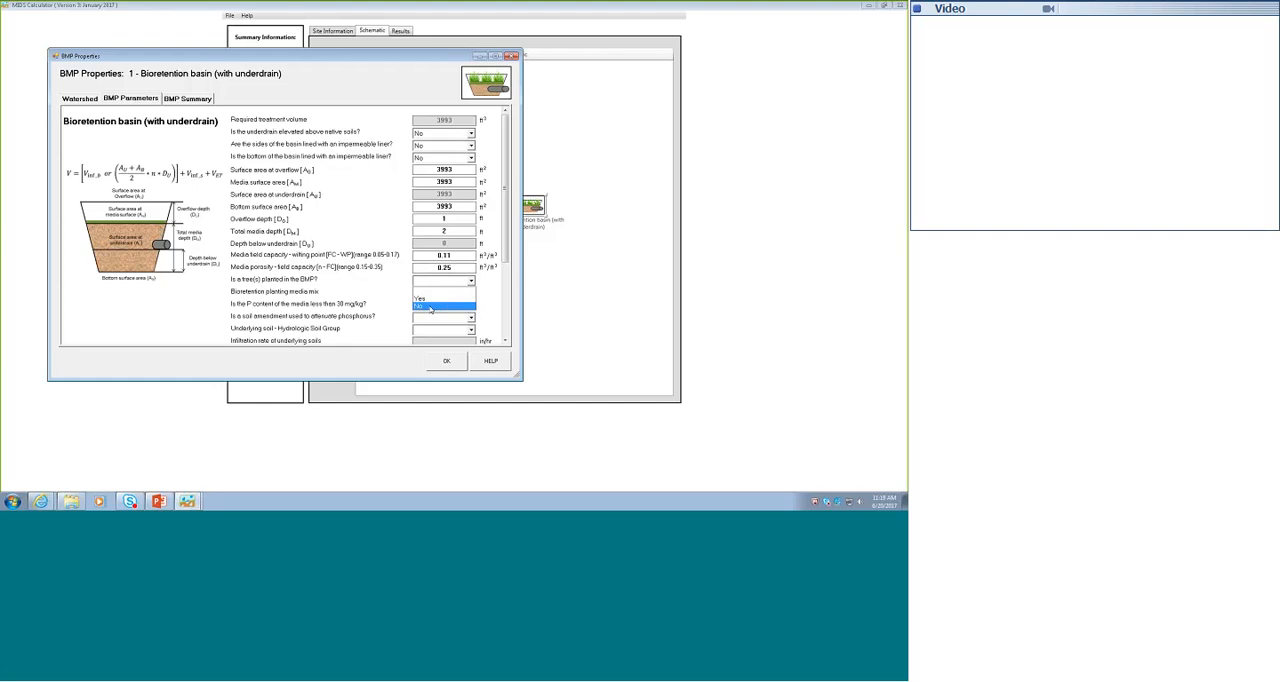
pyautogui.click(431, 306)
pyautogui.click(470, 294)
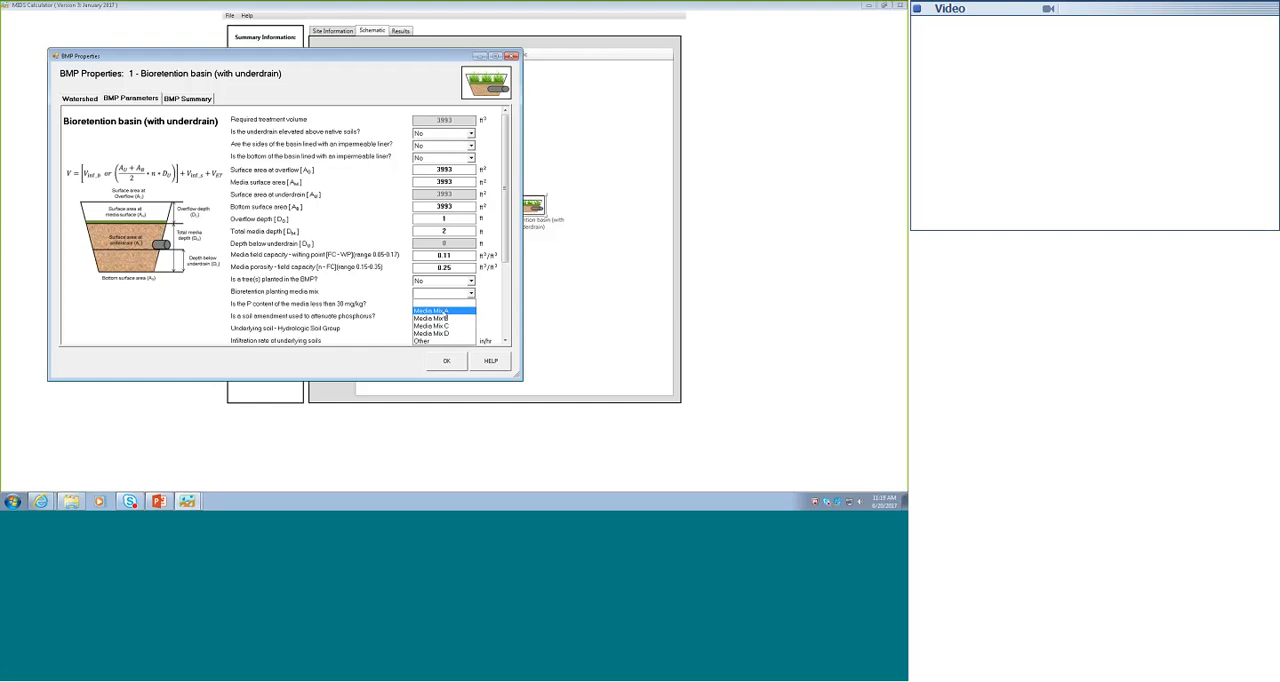
pyautogui.click(453, 312)
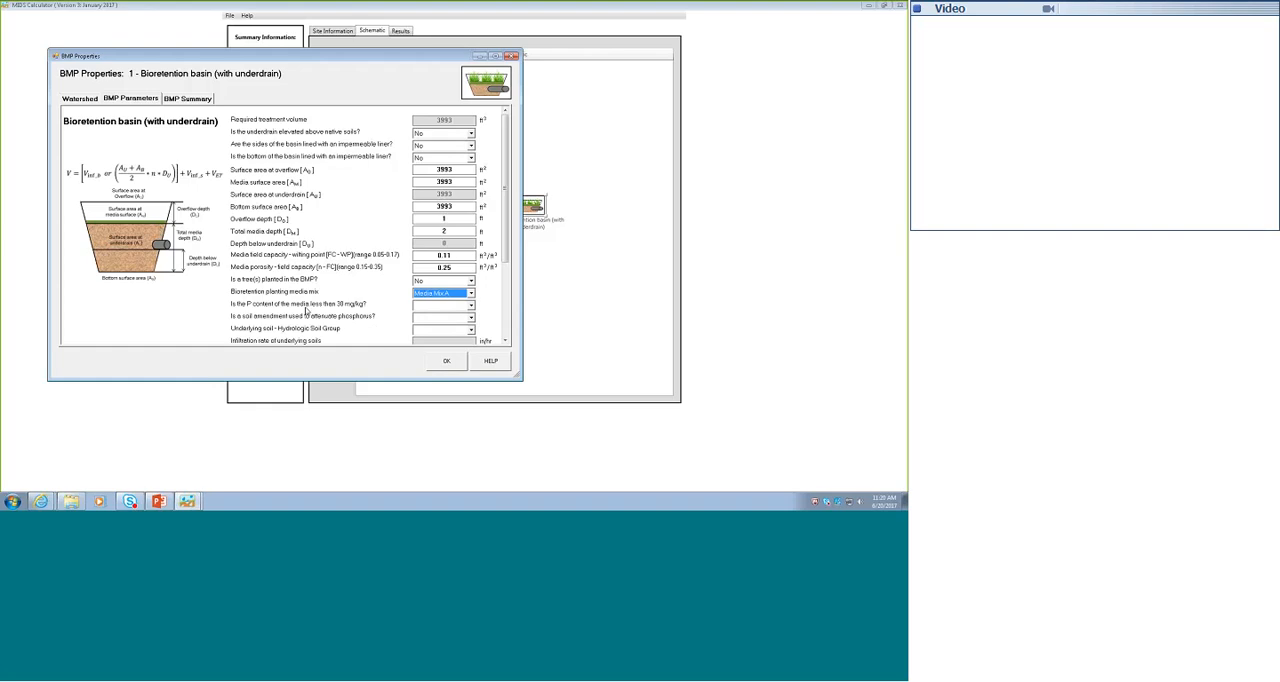
# - Try Media Mix C as the planting media to see its effect on the P content setting, and restore Media Mix A
pyautogui.click(471, 293)
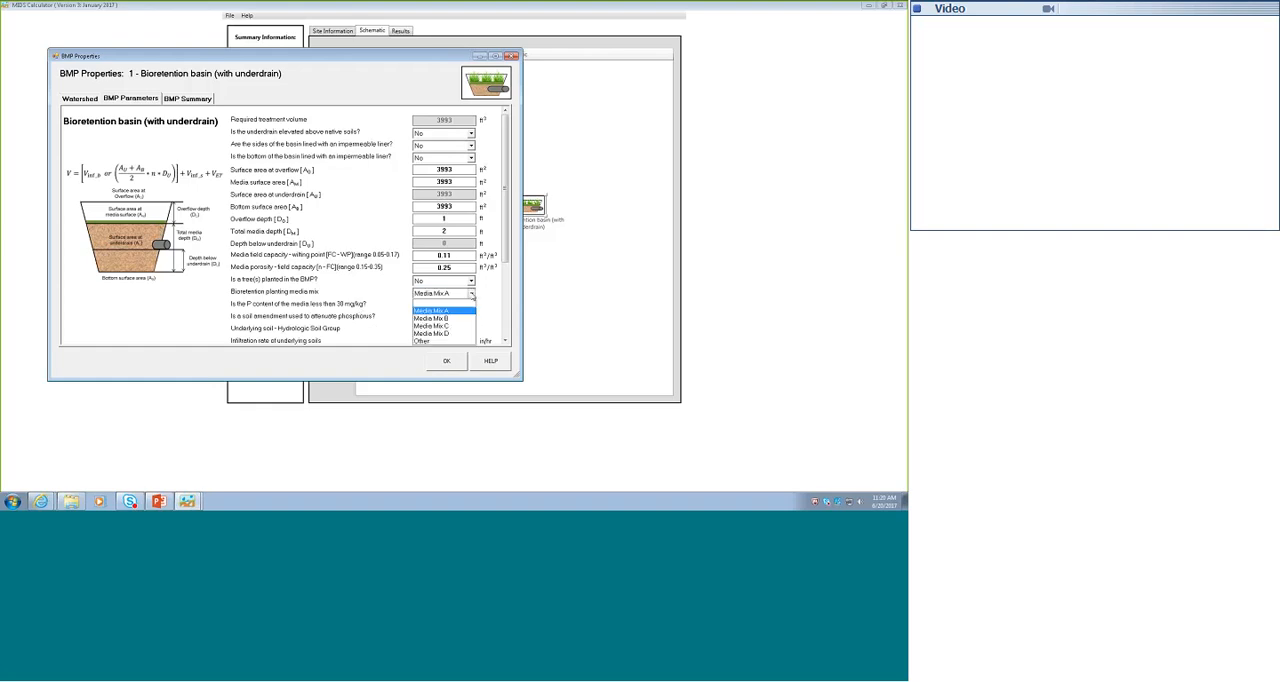
pyautogui.click(439, 326)
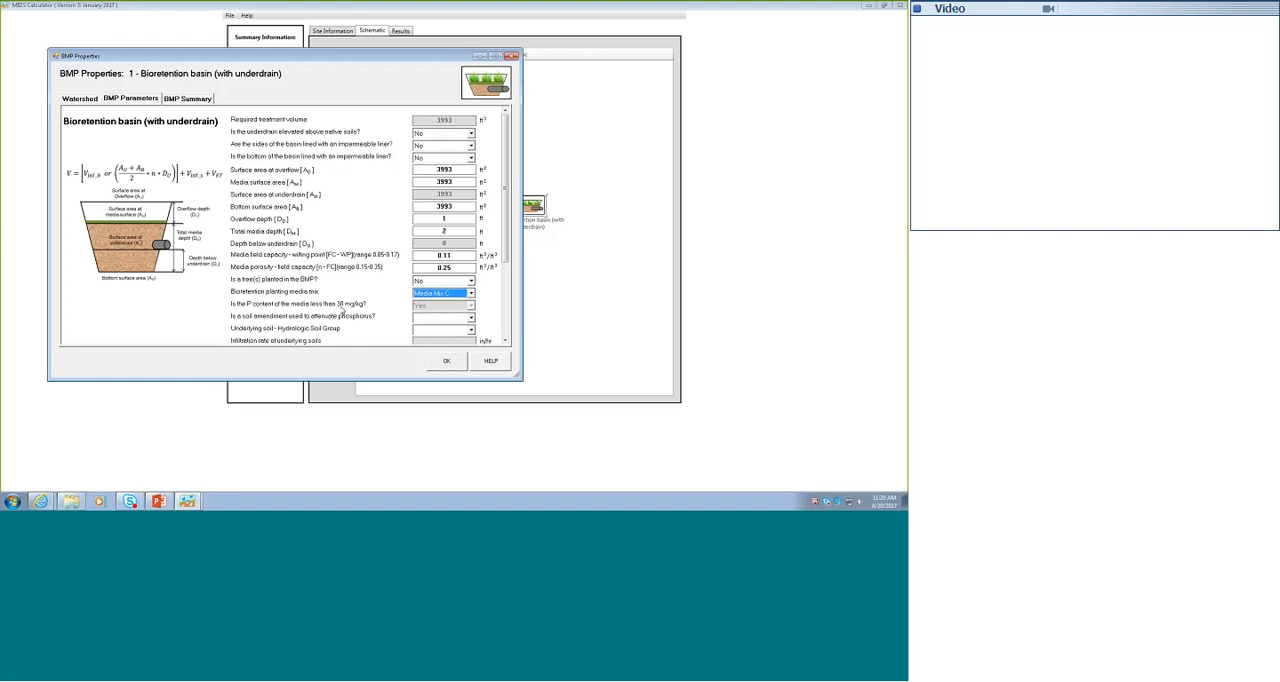
pyautogui.click(470, 293)
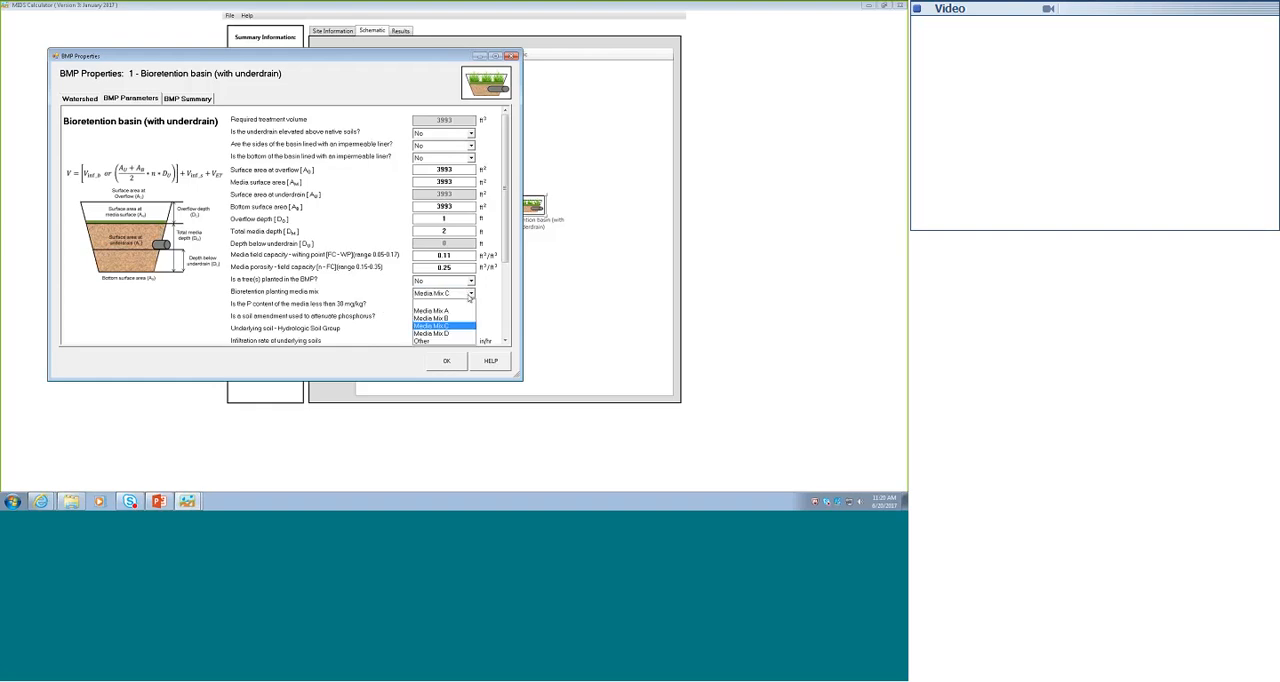
pyautogui.click(440, 311)
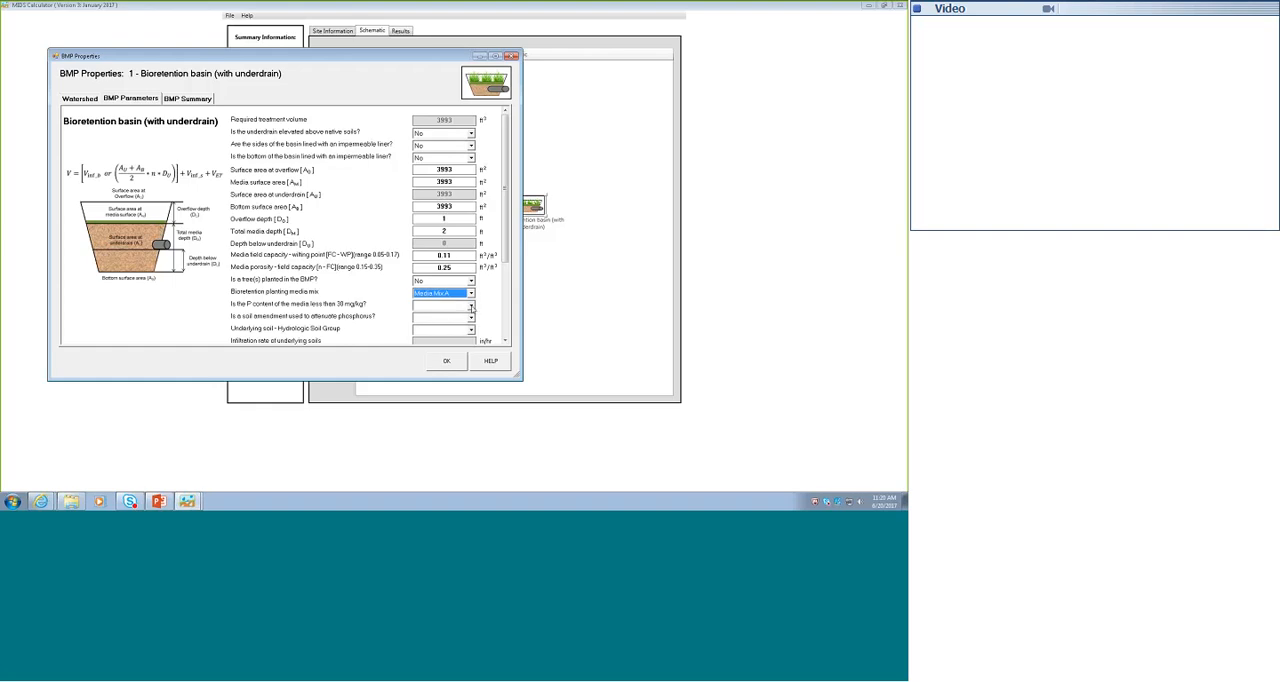
# - Answer No to media P content below 30 mg/kg and No to a soil amendment used to attenuate phosphorus
pyautogui.click(471, 305)
pyautogui.click(424, 331)
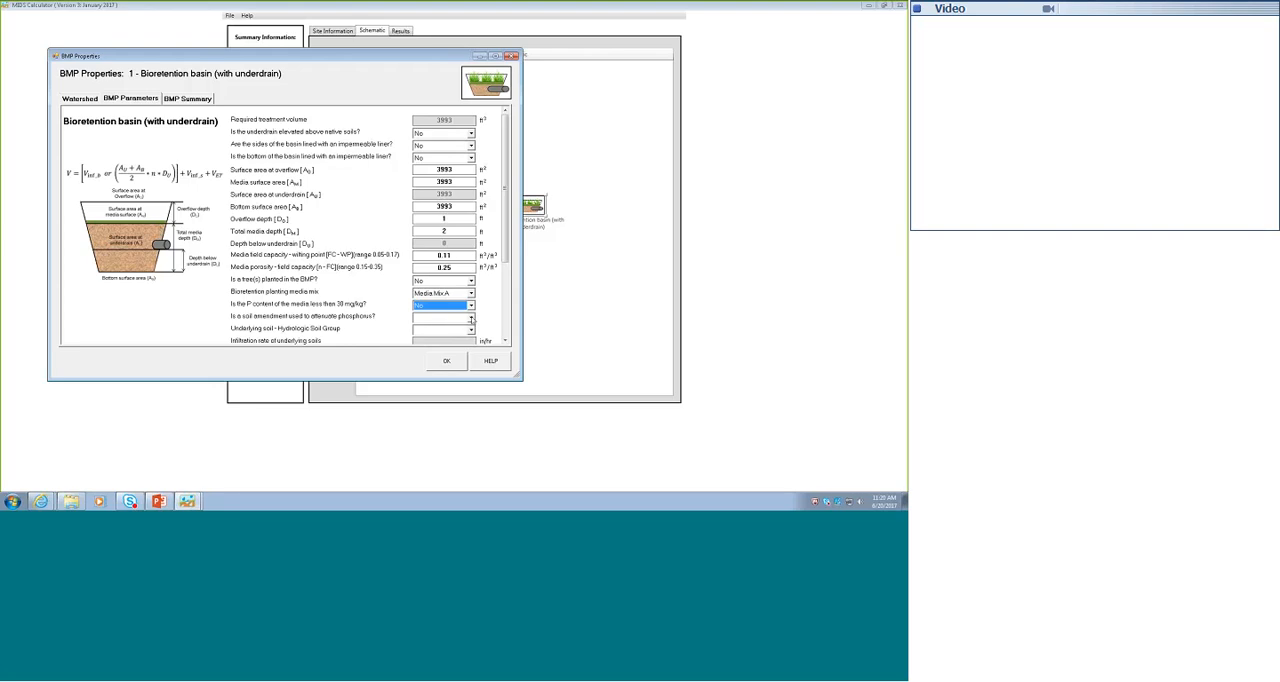
pyautogui.click(471, 318)
pyautogui.click(431, 344)
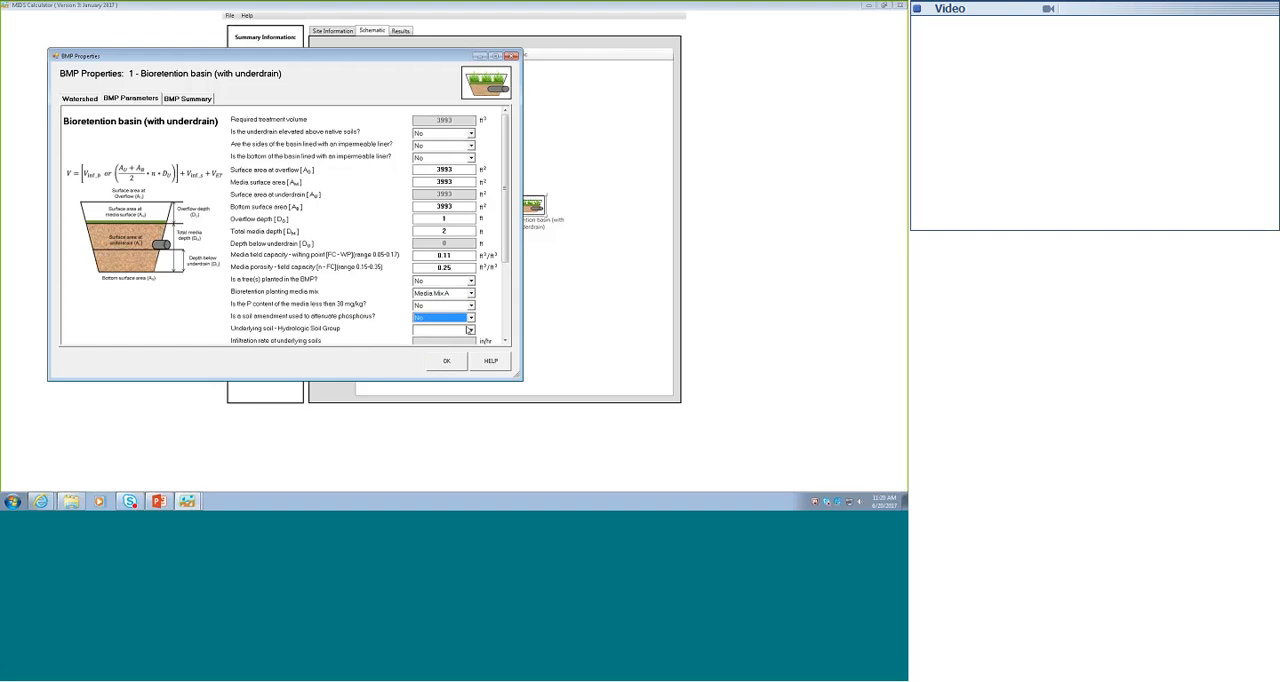
# - Set the underlying soil to SM (HSG B, 0.45 in/hr) and the required drawdown time to 48 hours
pyautogui.click(471, 331)
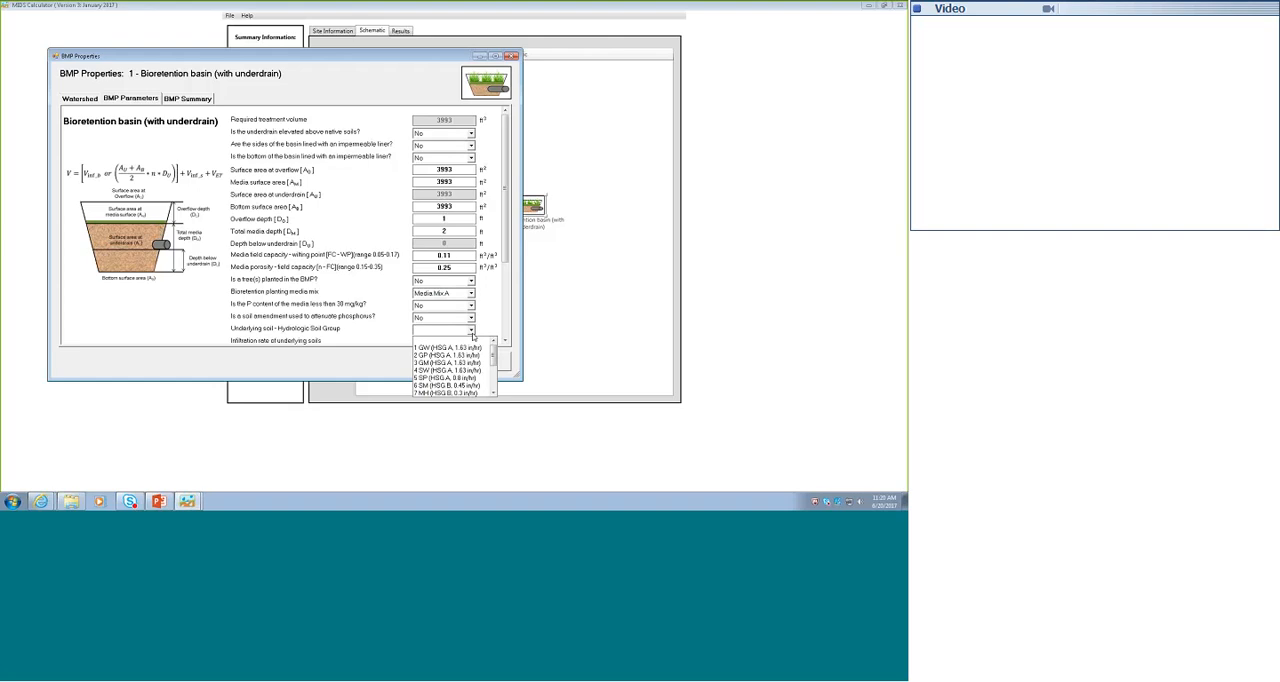
pyautogui.click(467, 385)
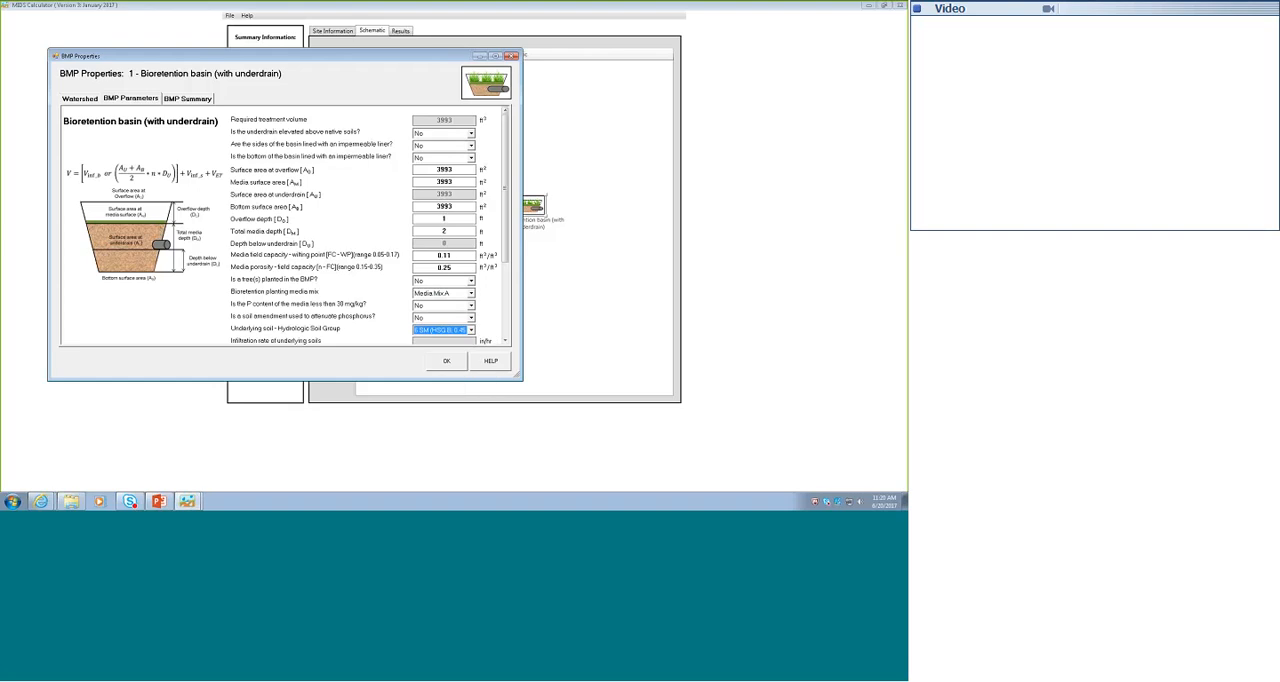
pyautogui.click(505, 340)
pyautogui.click(505, 340)
pyautogui.click(505, 340)
pyautogui.click(505, 340)
pyautogui.click(505, 340)
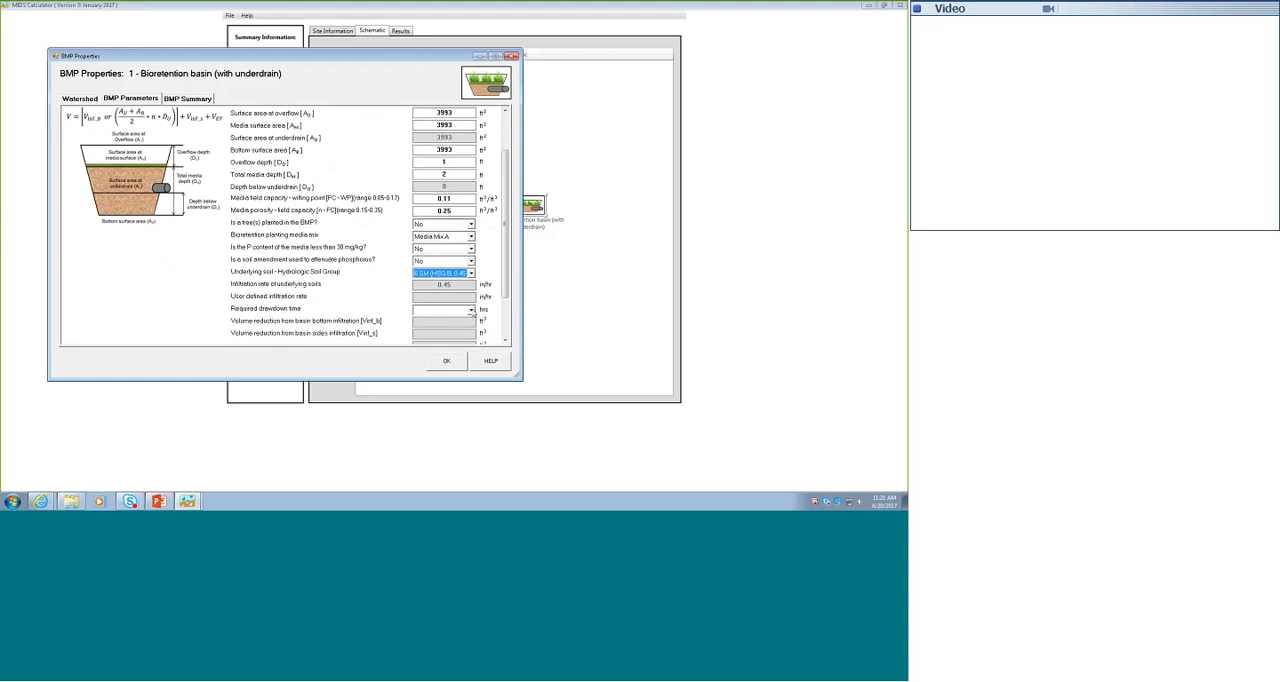
pyautogui.click(472, 311)
pyautogui.click(430, 338)
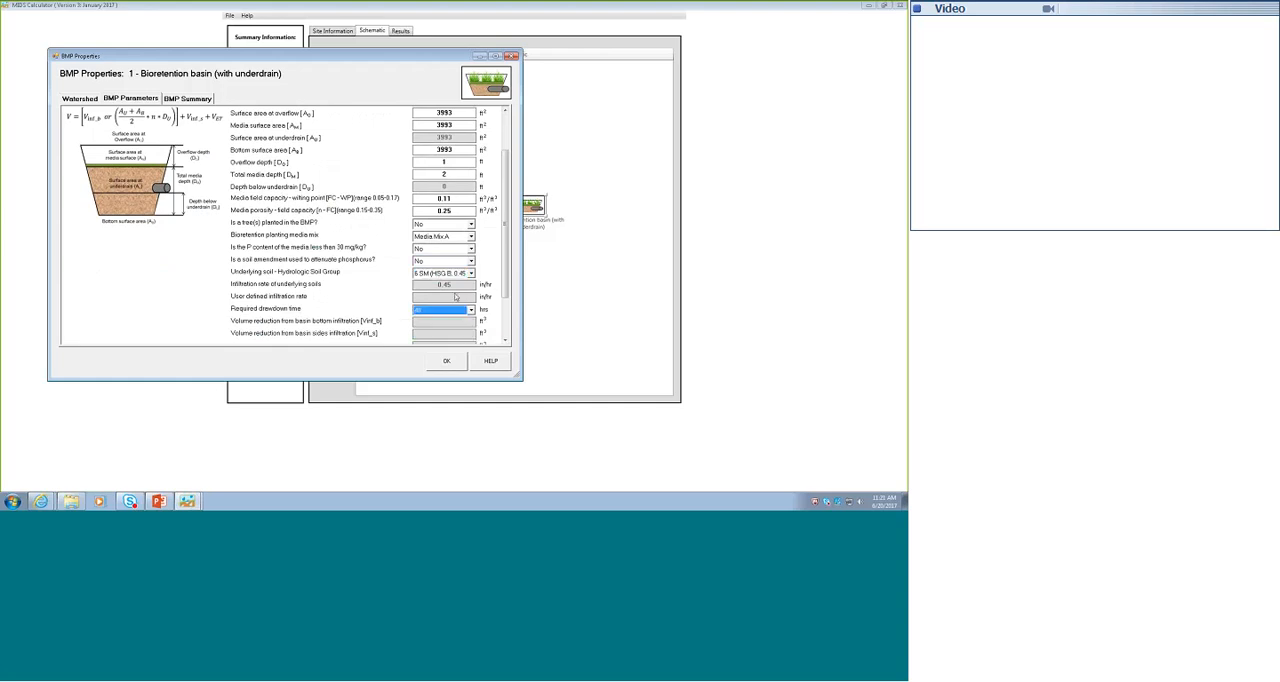
pyautogui.click(452, 149)
# - Review the basin's calculated volume reductions and change the answer on trees planted in the BMP to Yes
pyautogui.click(505, 340)
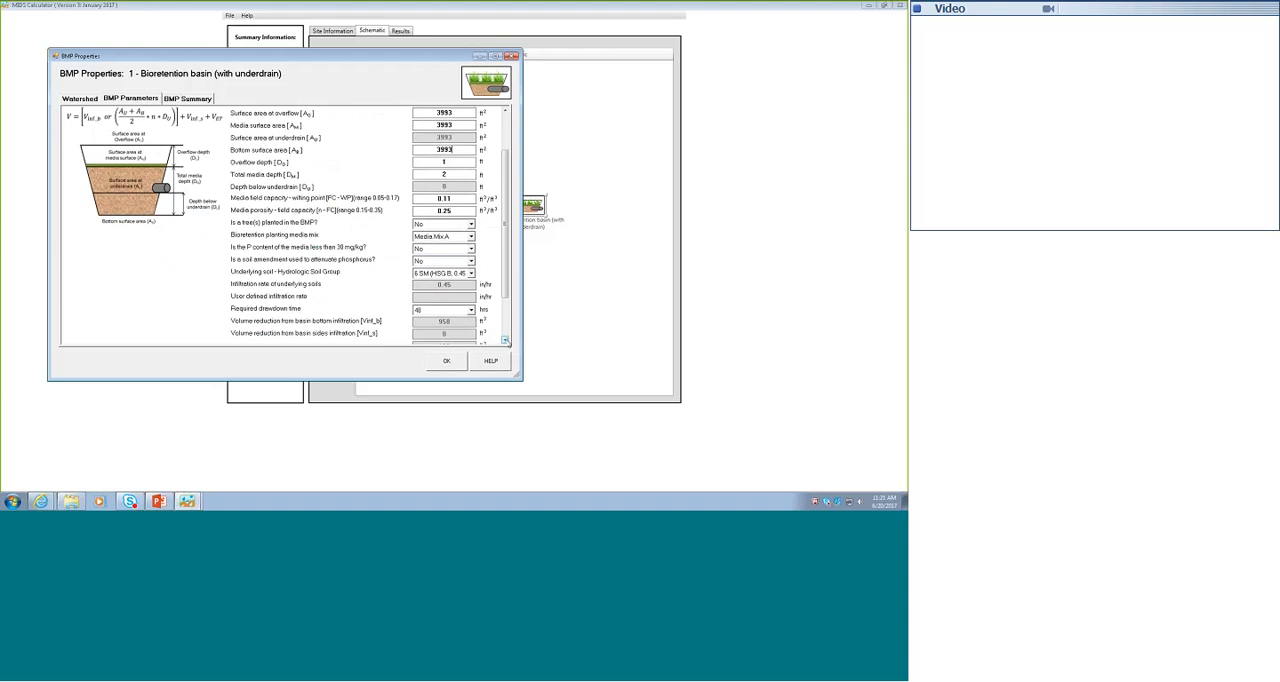
pyautogui.click(505, 340)
pyautogui.click(505, 340)
pyautogui.click(505, 340)
pyautogui.click(505, 340)
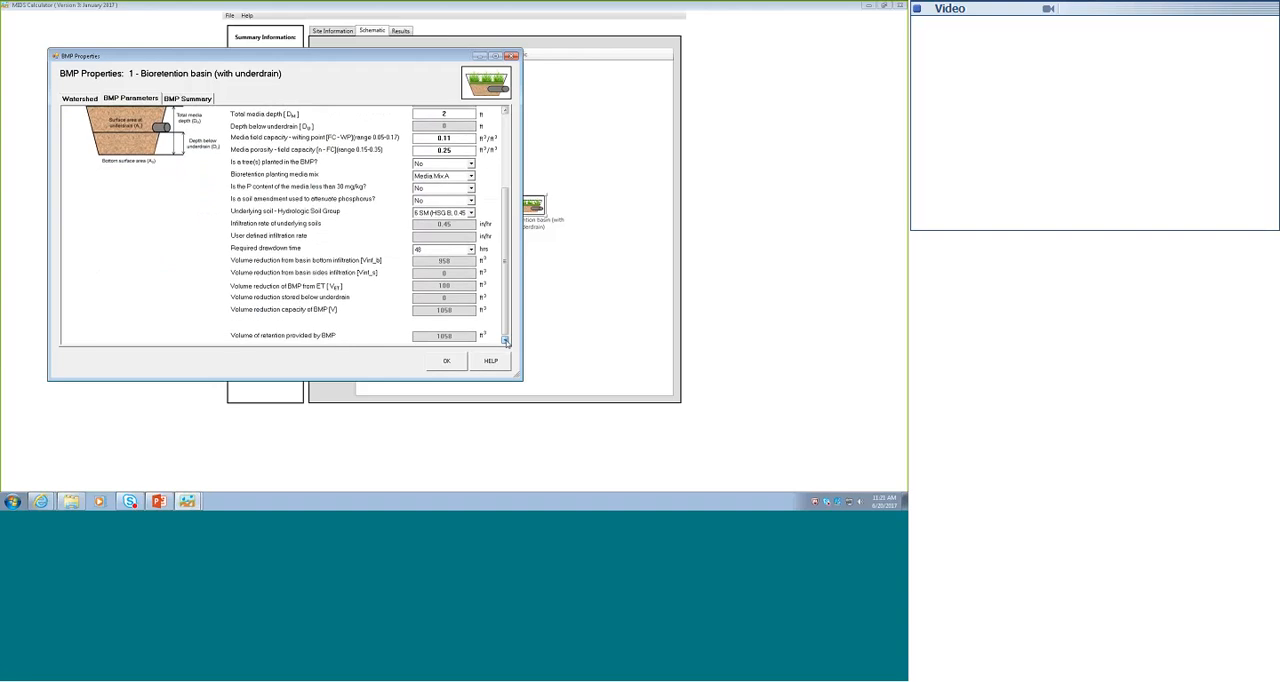
pyautogui.click(505, 341)
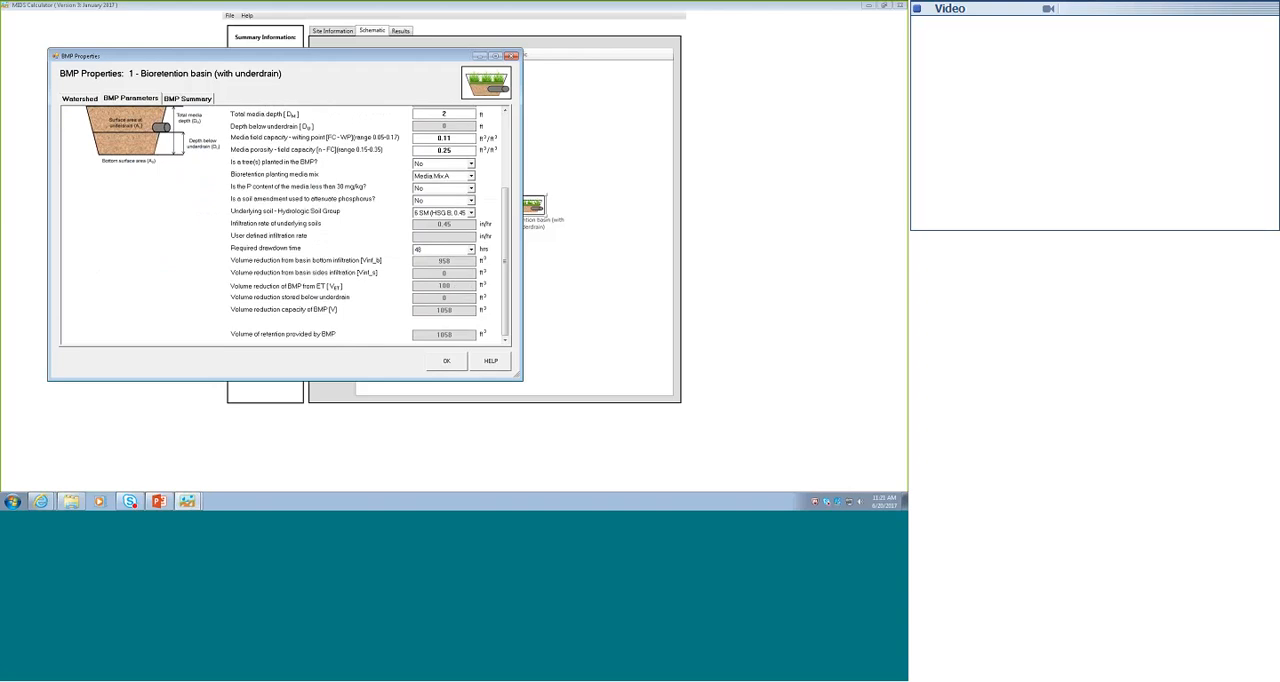
pyautogui.click(440, 163)
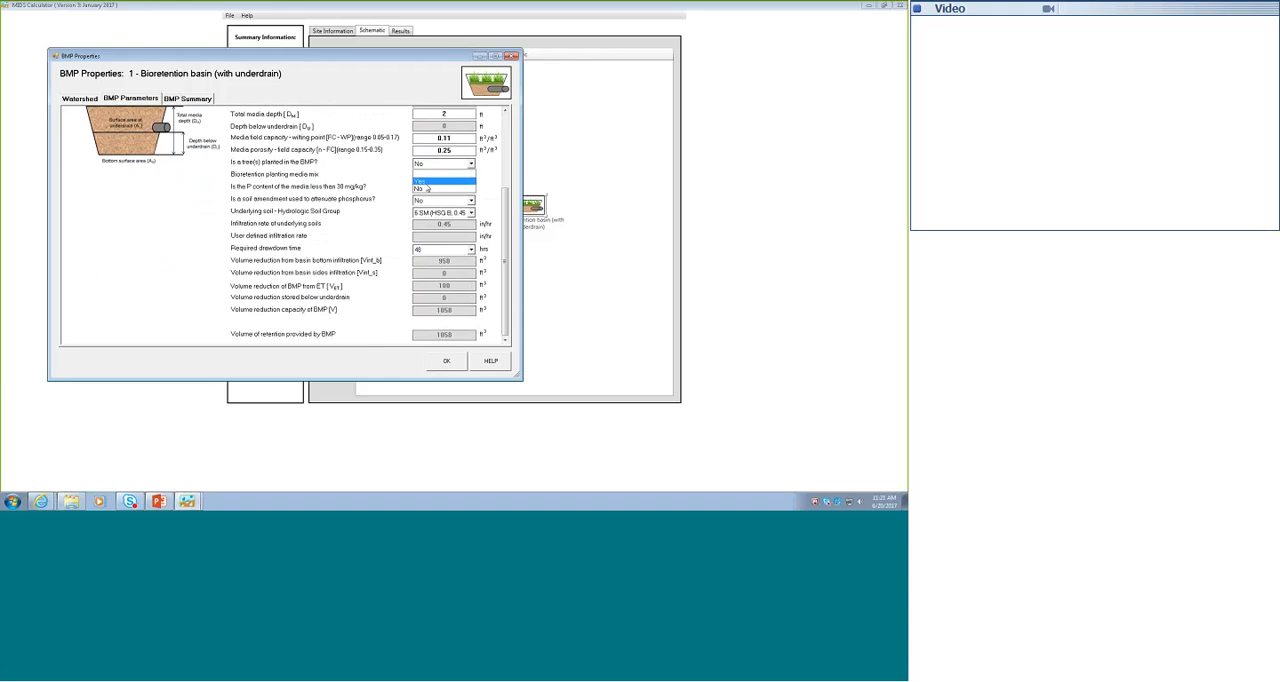
pyautogui.click(426, 182)
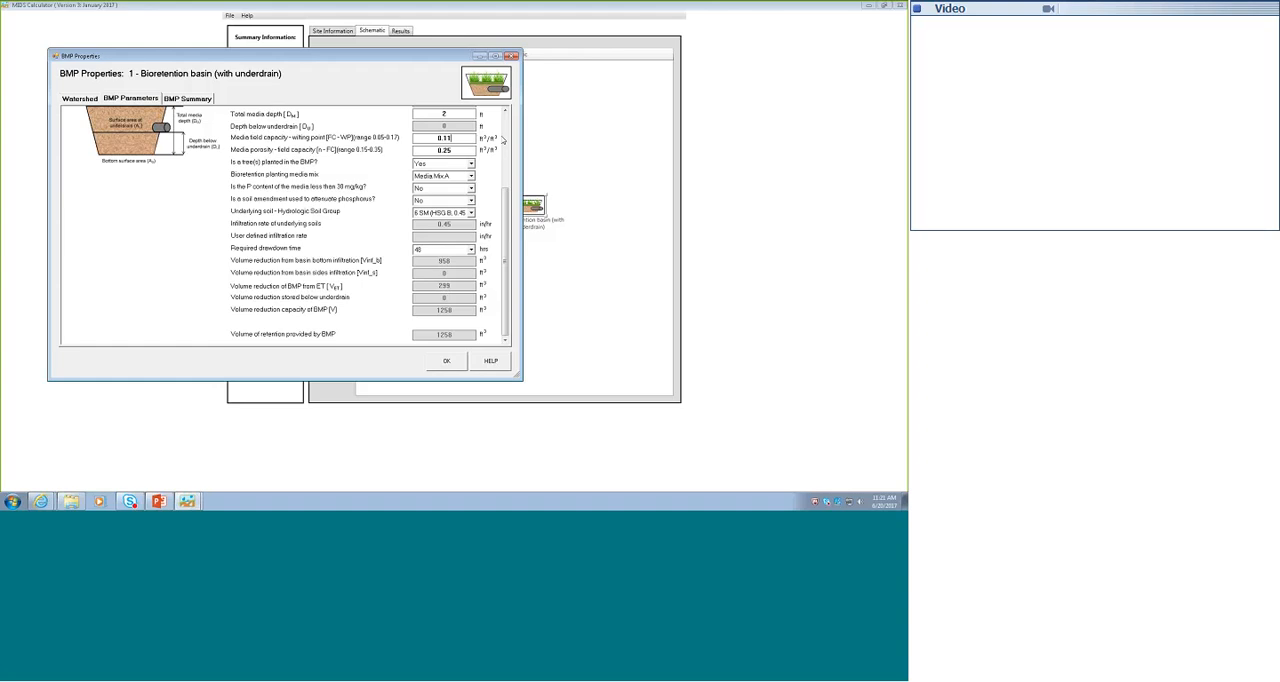
# - Review the basin's summary of volume, phosphorus and TSS reductions, and accept its properties
pyautogui.scroll(5, 507, 133)
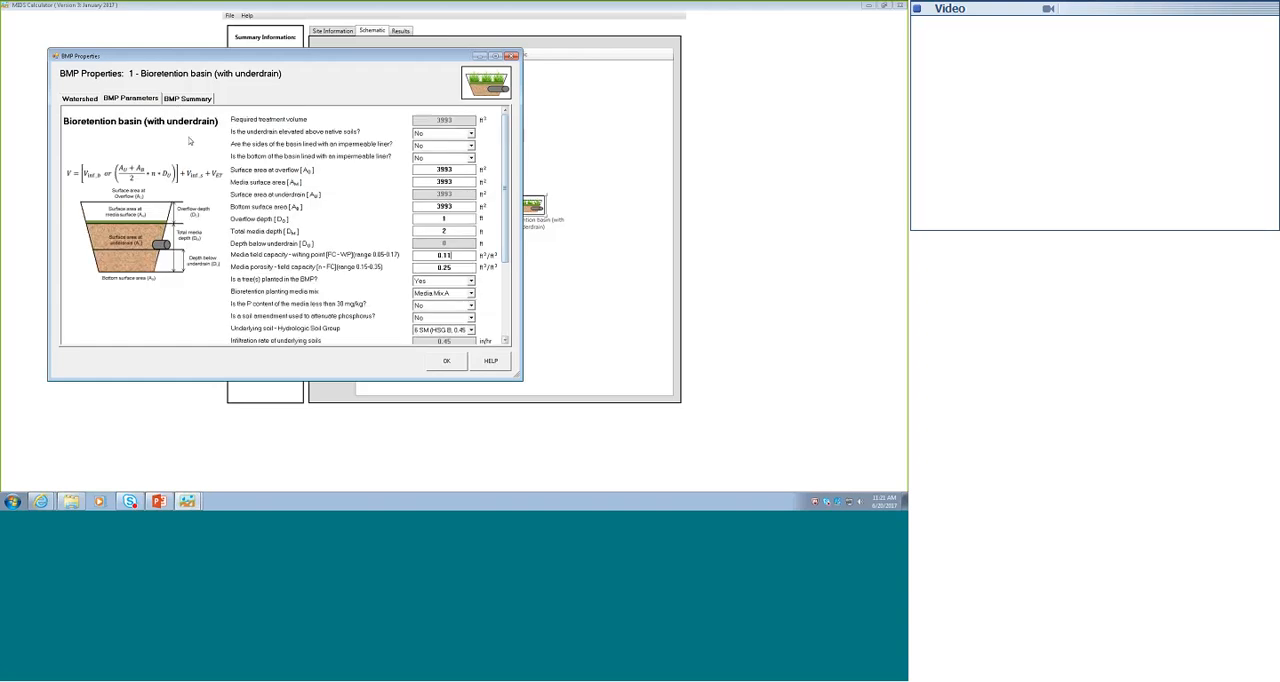
pyautogui.click(190, 100)
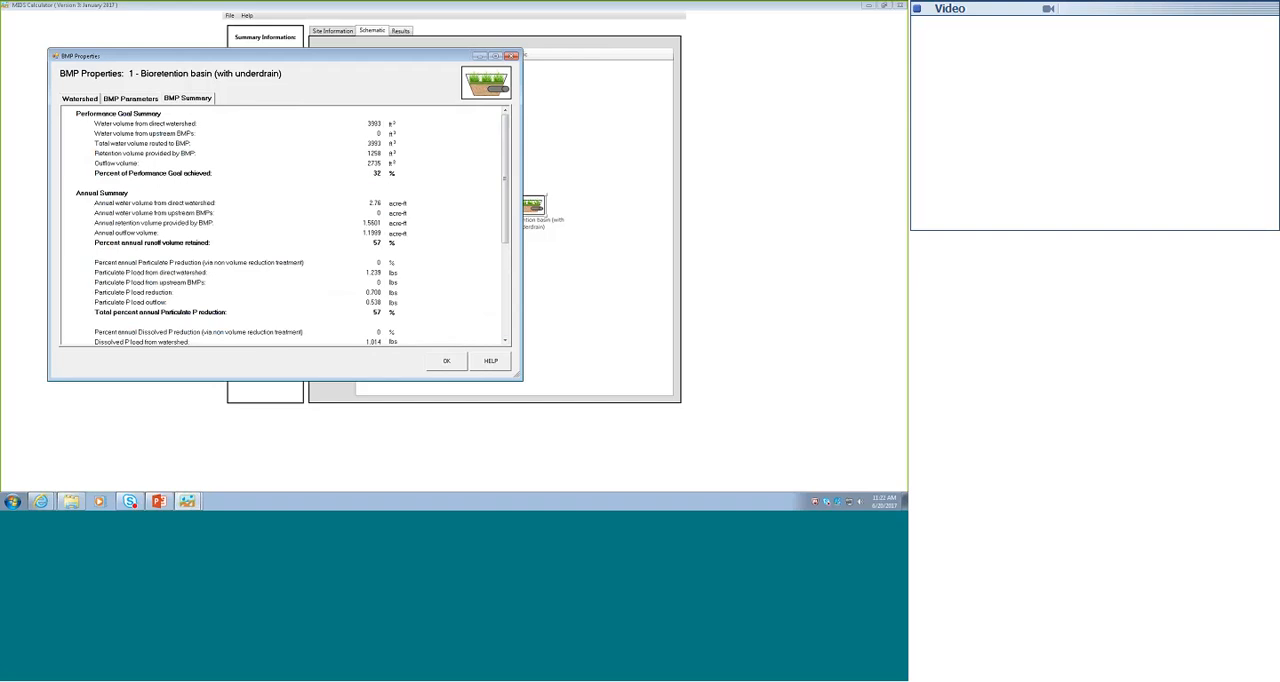
pyautogui.click(505, 341)
pyautogui.click(506, 342)
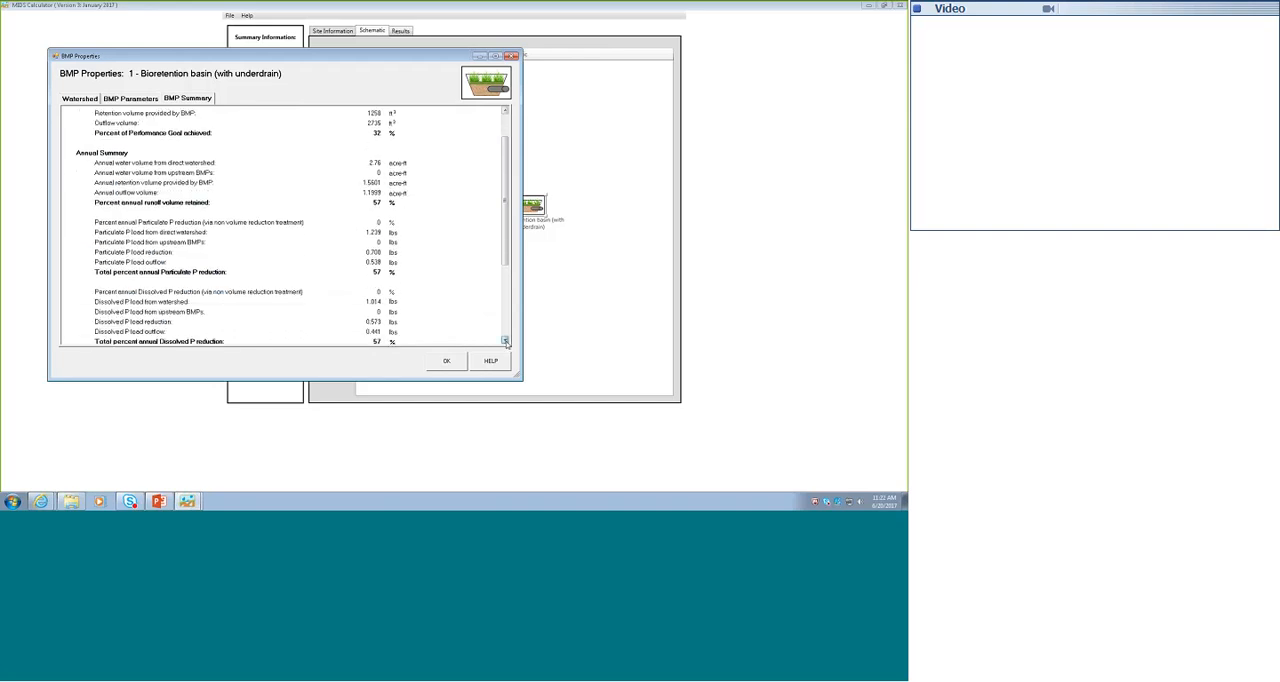
pyautogui.click(506, 342)
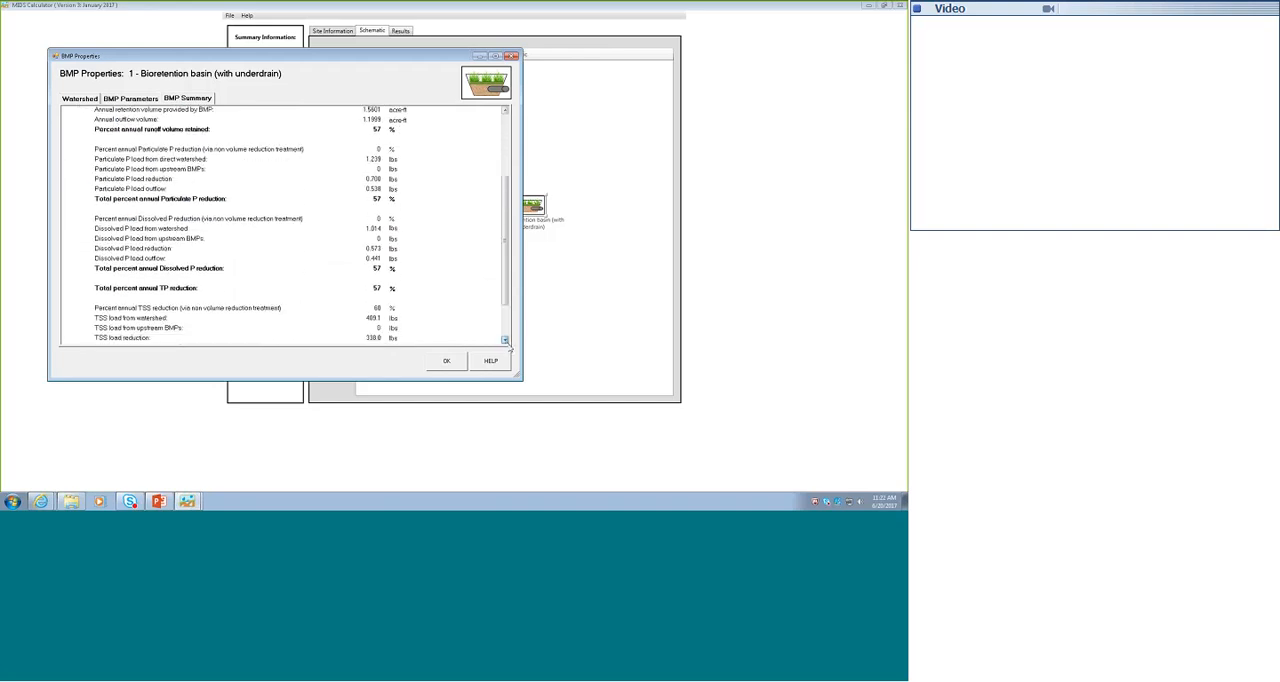
pyautogui.click(506, 342)
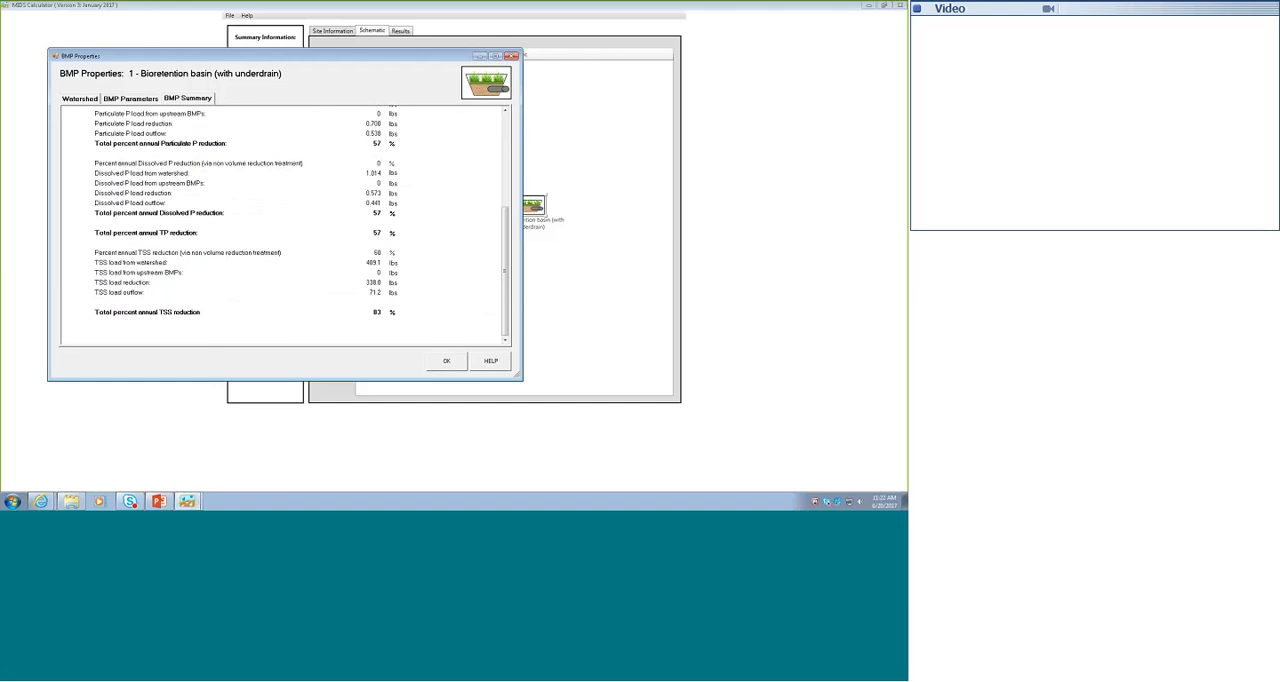
pyautogui.click(135, 100)
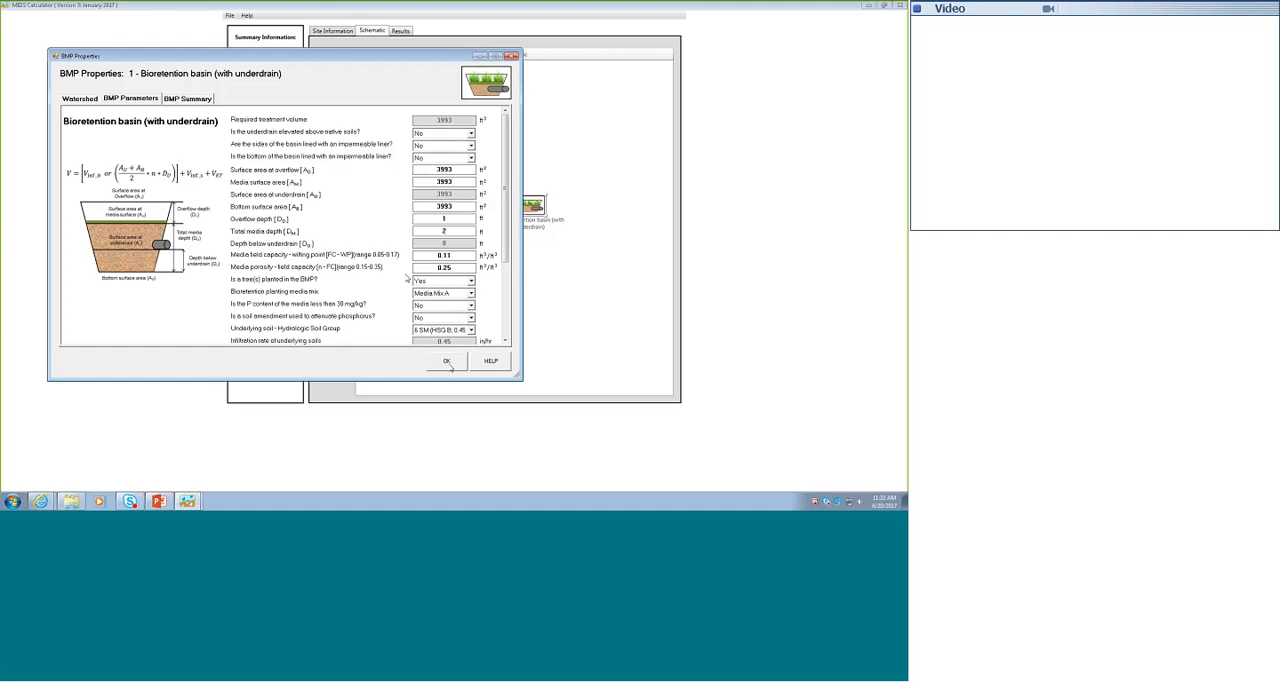
pyautogui.click(447, 362)
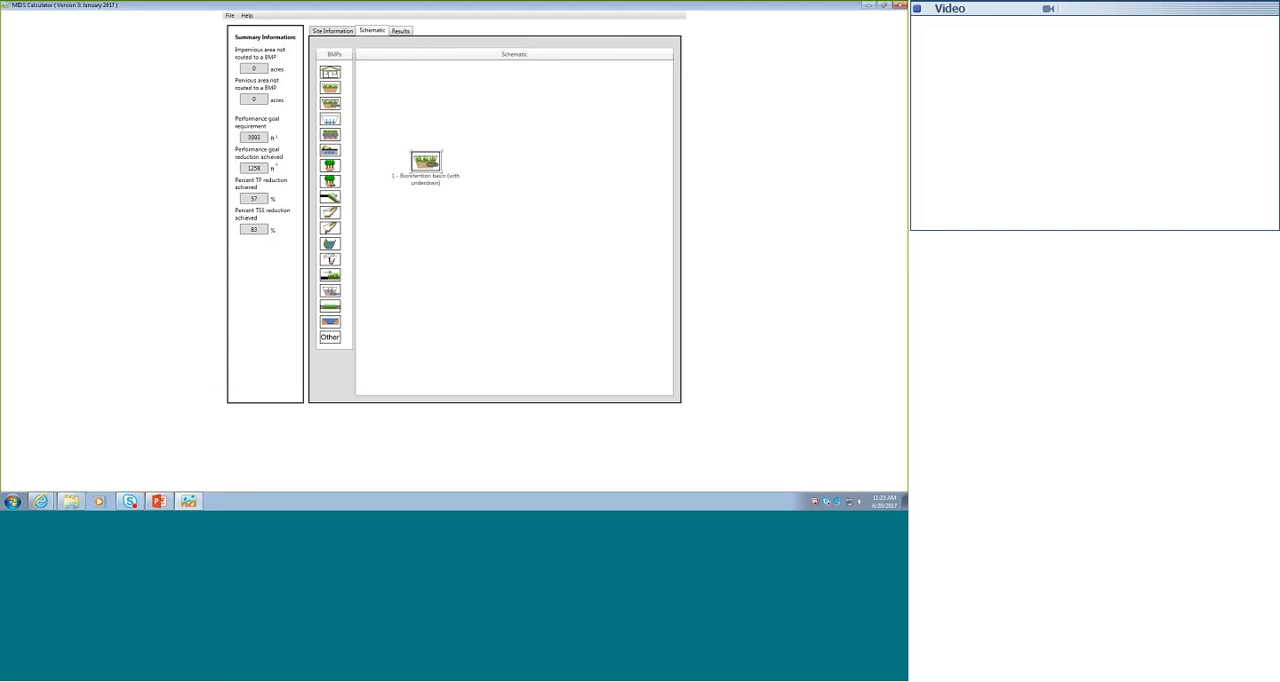
# - Add a second bioretention basin with underdrain to the schematic and arrange the first basin directly above it
pyautogui.moveTo(330, 103); pyautogui.dragTo(578, 162)
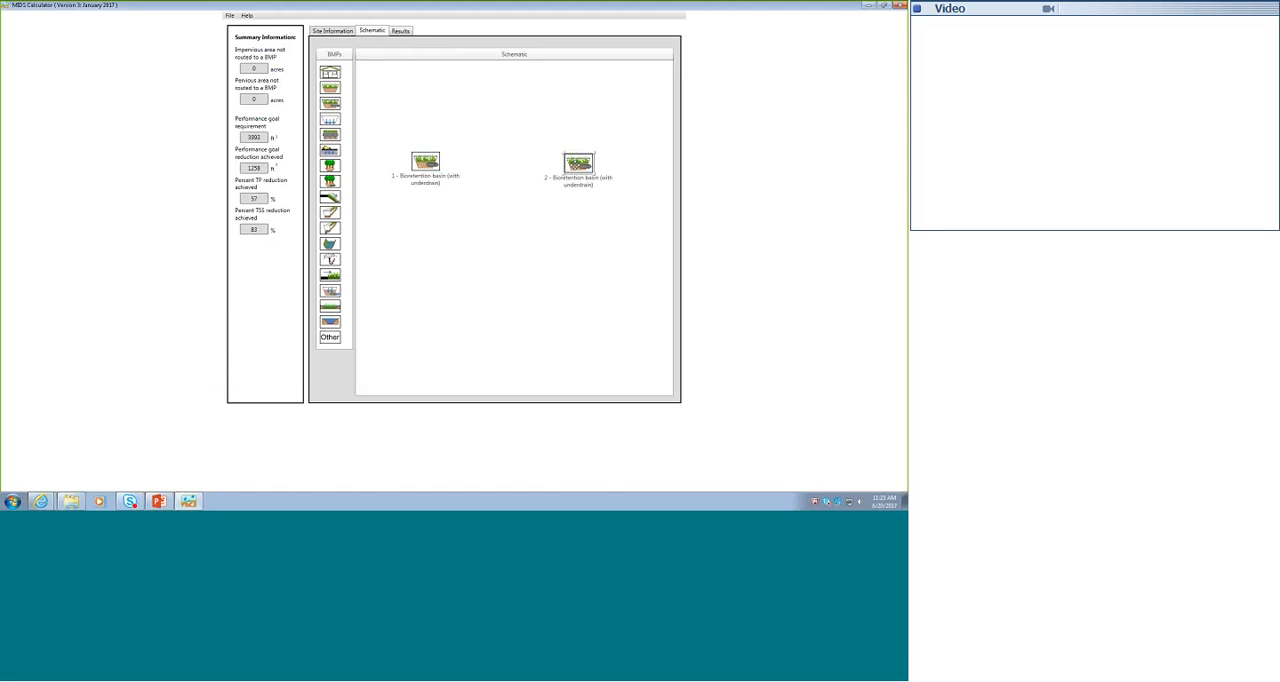
pyautogui.moveTo(578, 163); pyautogui.dragTo(513, 237)
pyautogui.moveTo(416, 170); pyautogui.dragTo(502, 168)
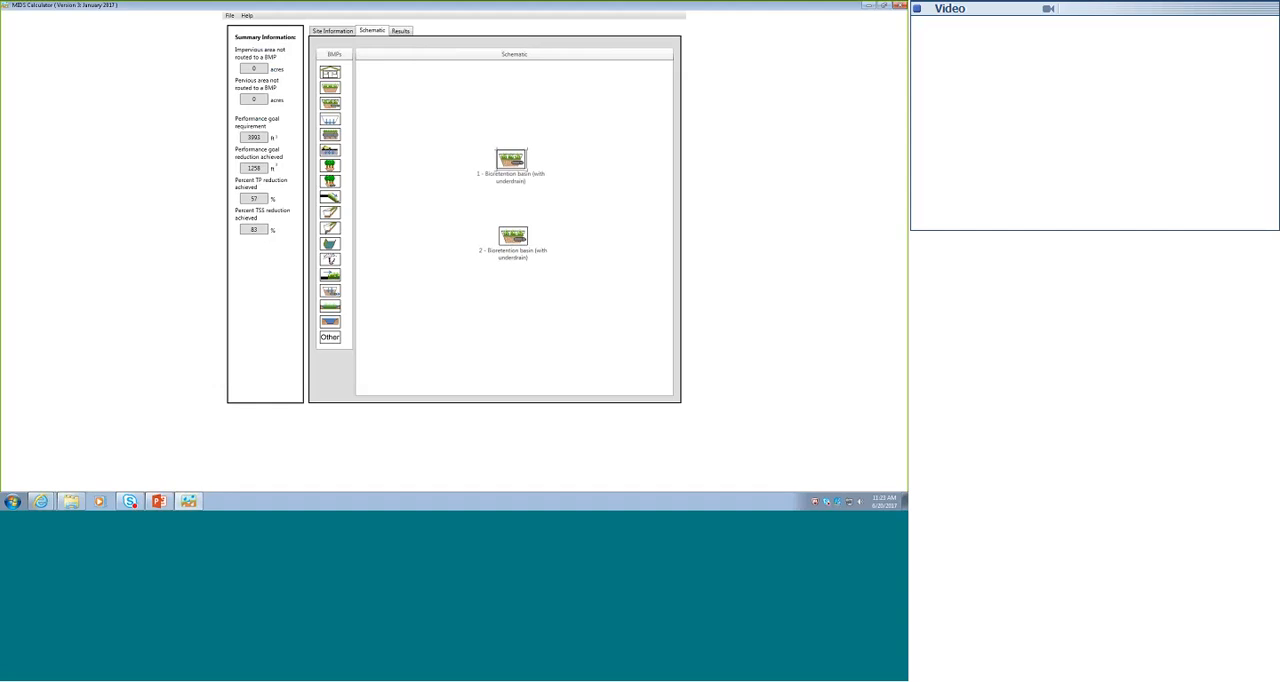
# - Route bioretention basin 1 downstream to bioretention basin 2
pyautogui.doubleClick(511, 238)
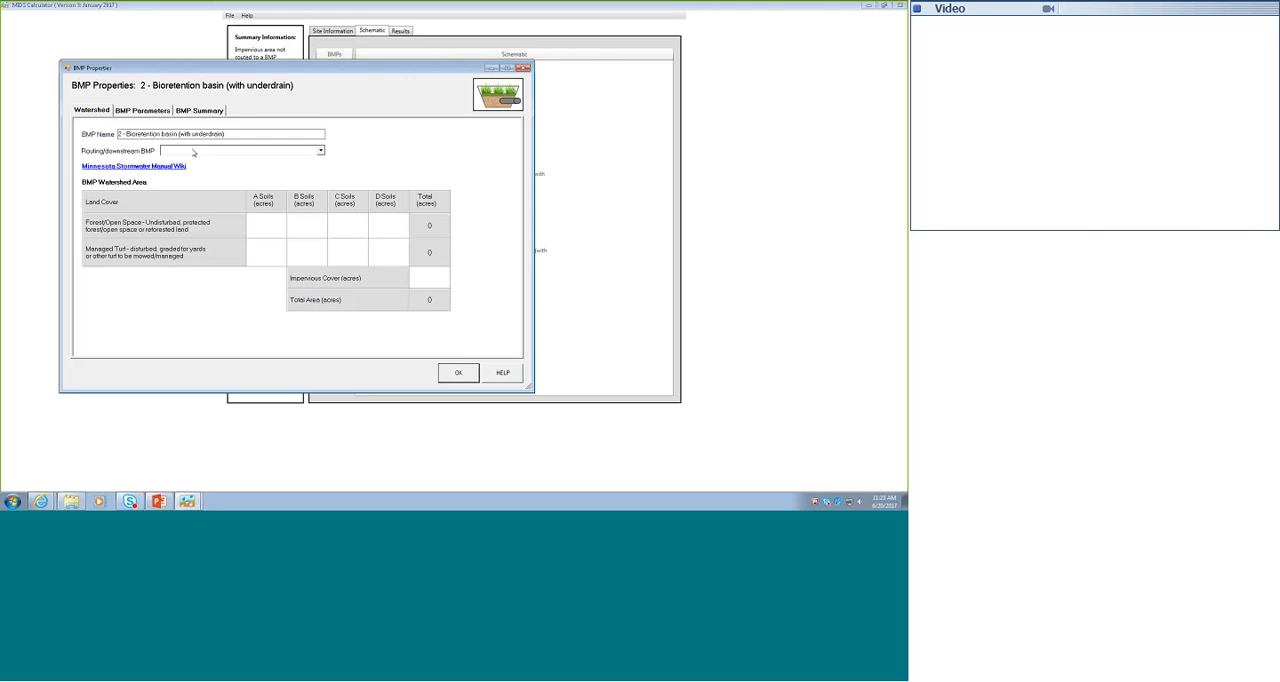
pyautogui.click(458, 373)
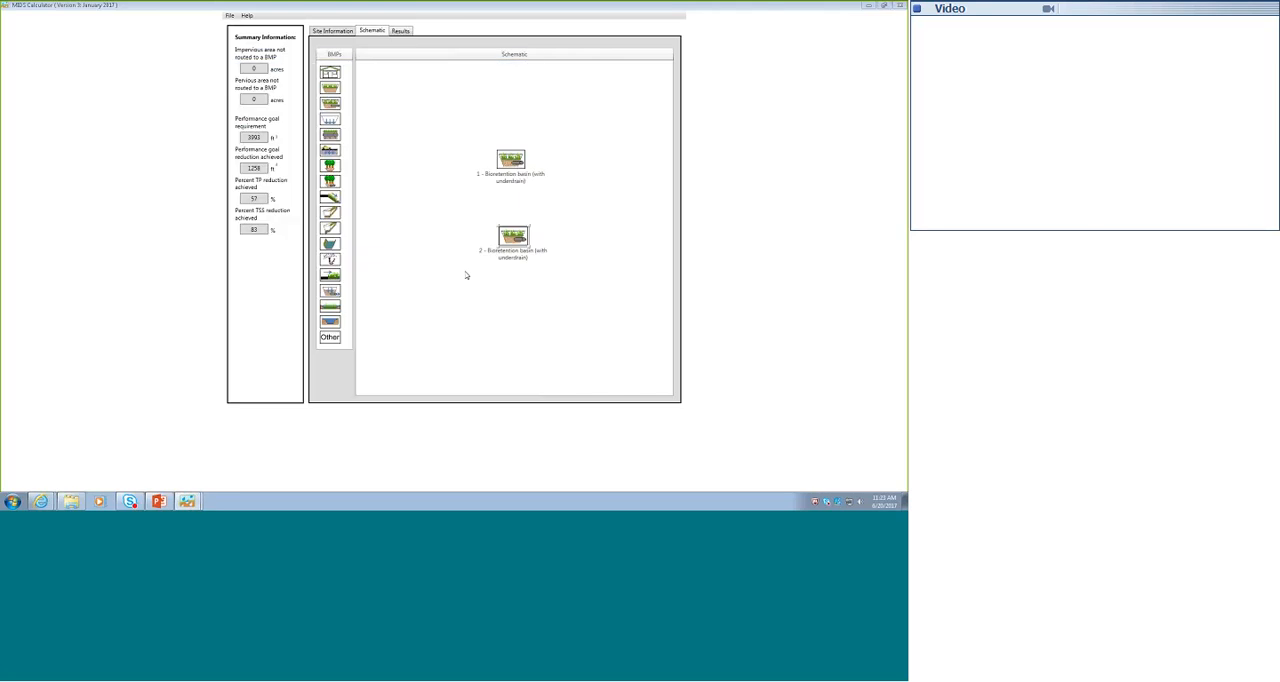
pyautogui.doubleClick(510, 160)
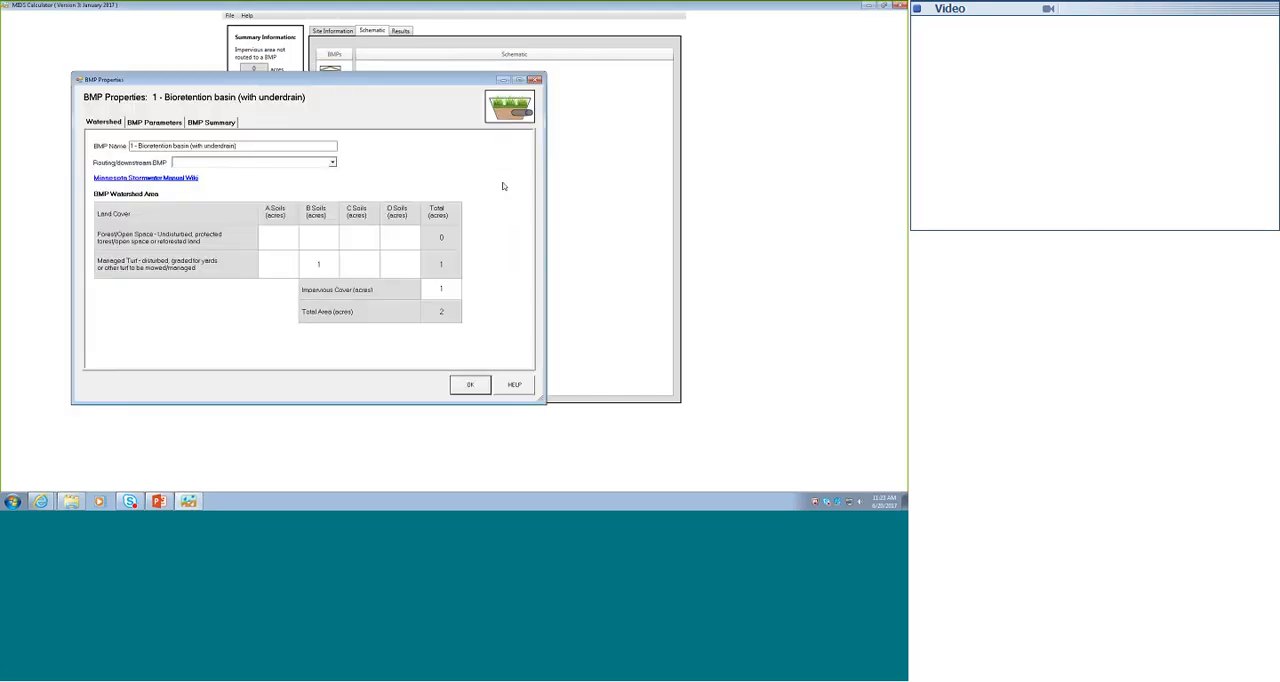
pyautogui.click(332, 163)
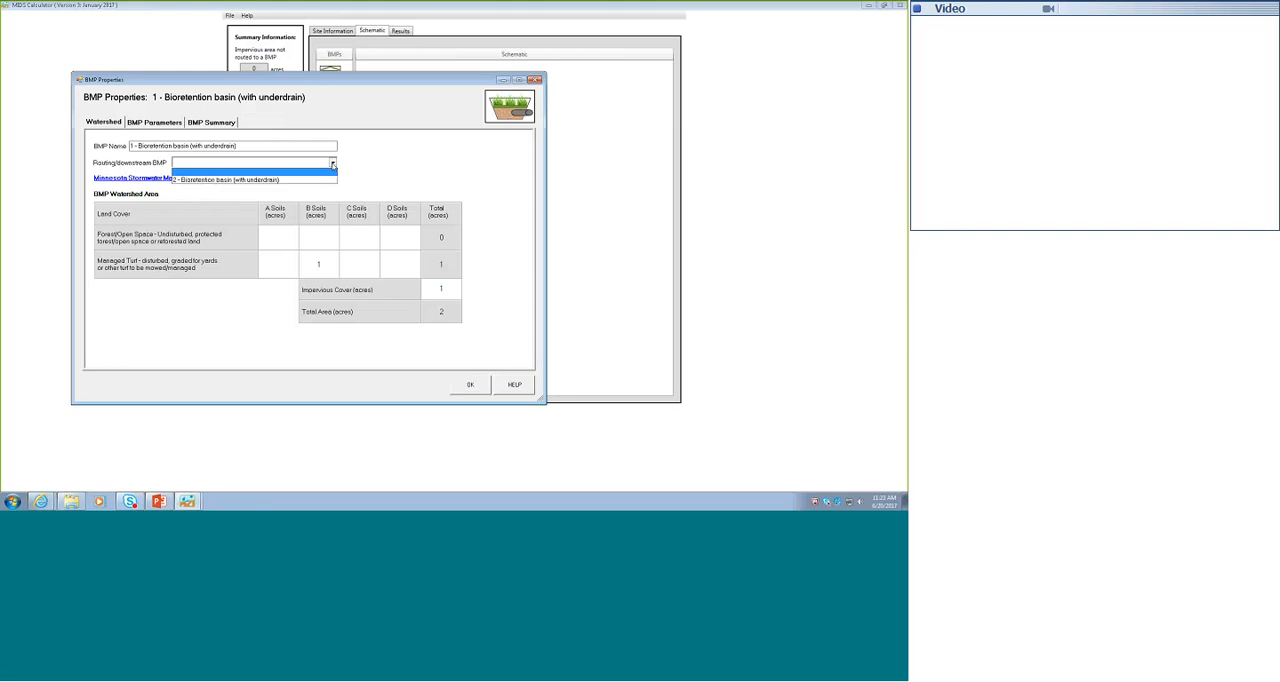
pyautogui.click(230, 179)
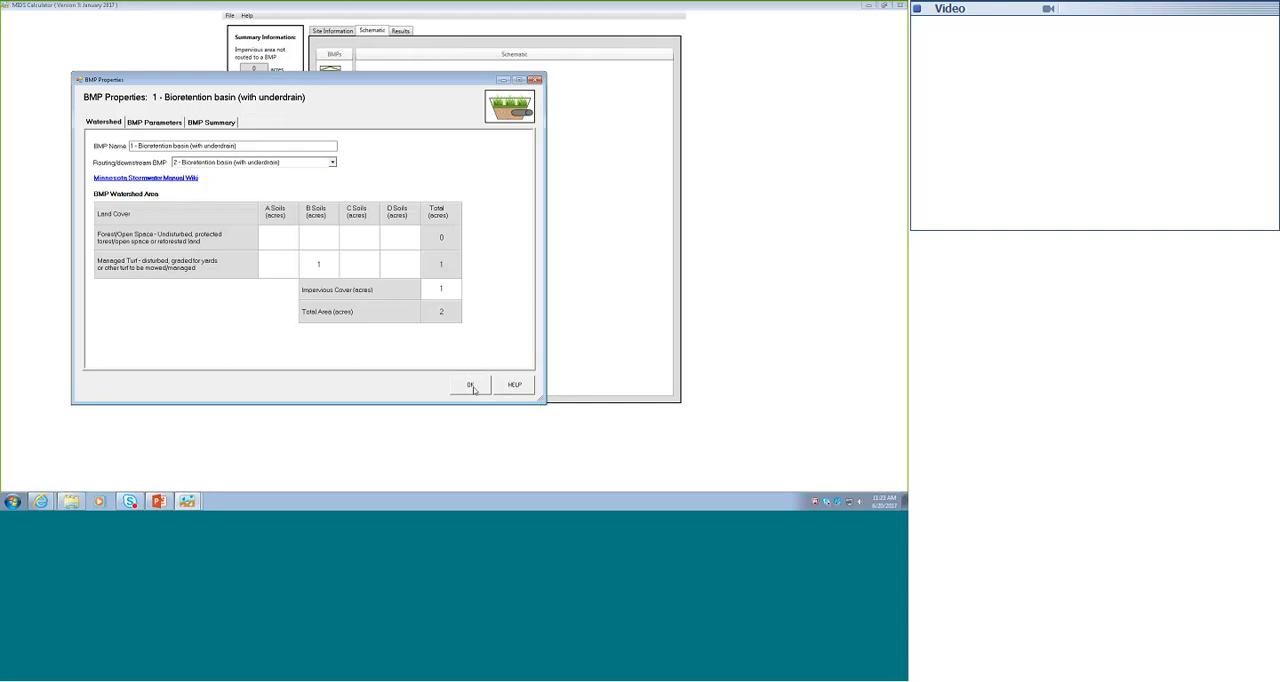
pyautogui.click(470, 385)
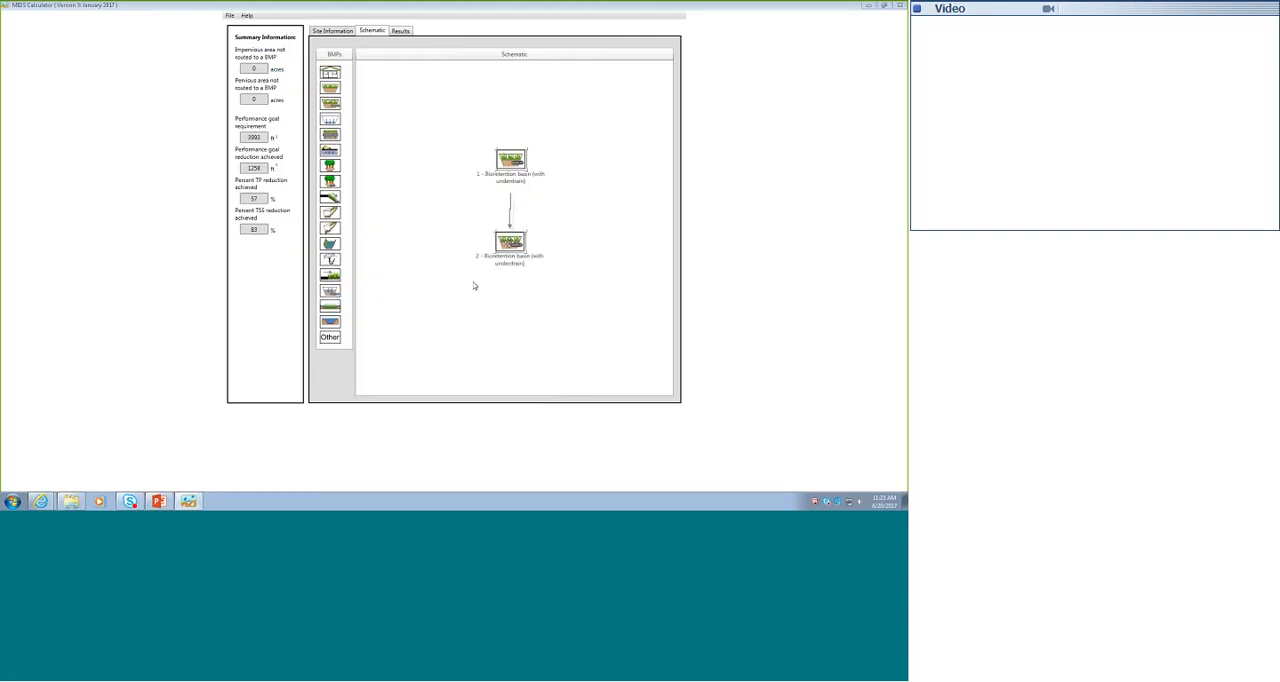
# - For basin 2, set the underdrain as elevated above native soils and answer No to impermeable liners on the sides and bottom
pyautogui.doubleClick(508, 243)
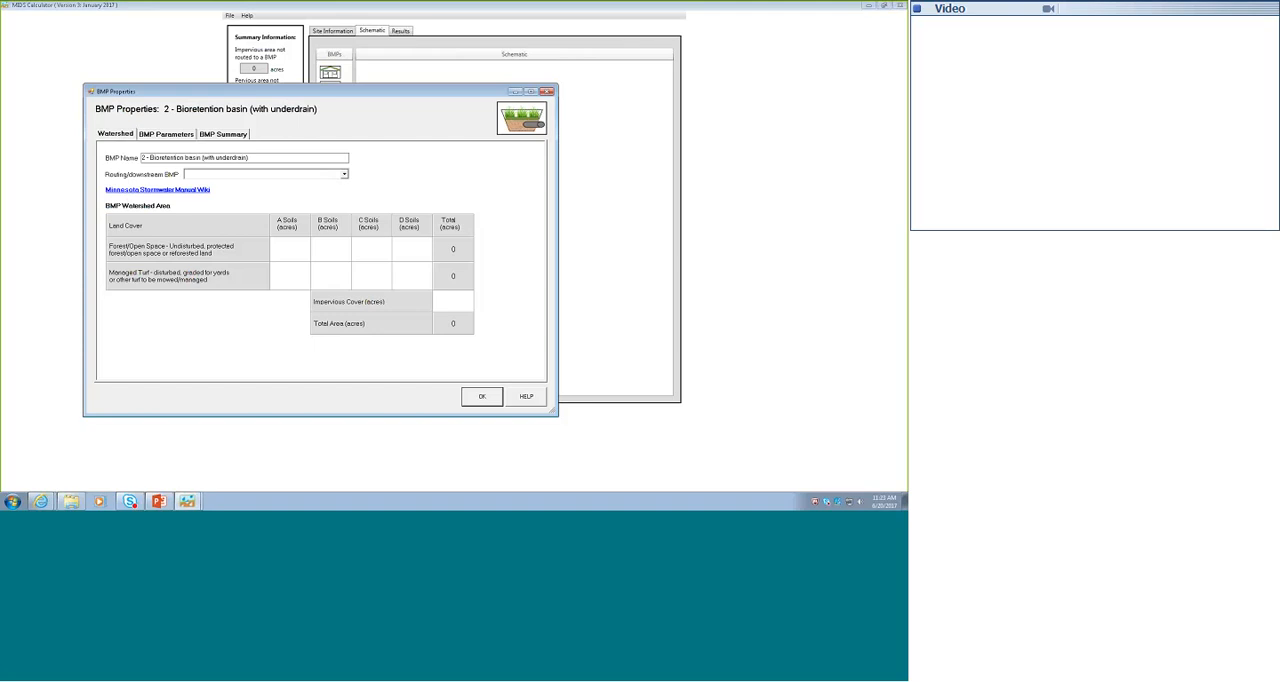
pyautogui.click(166, 133)
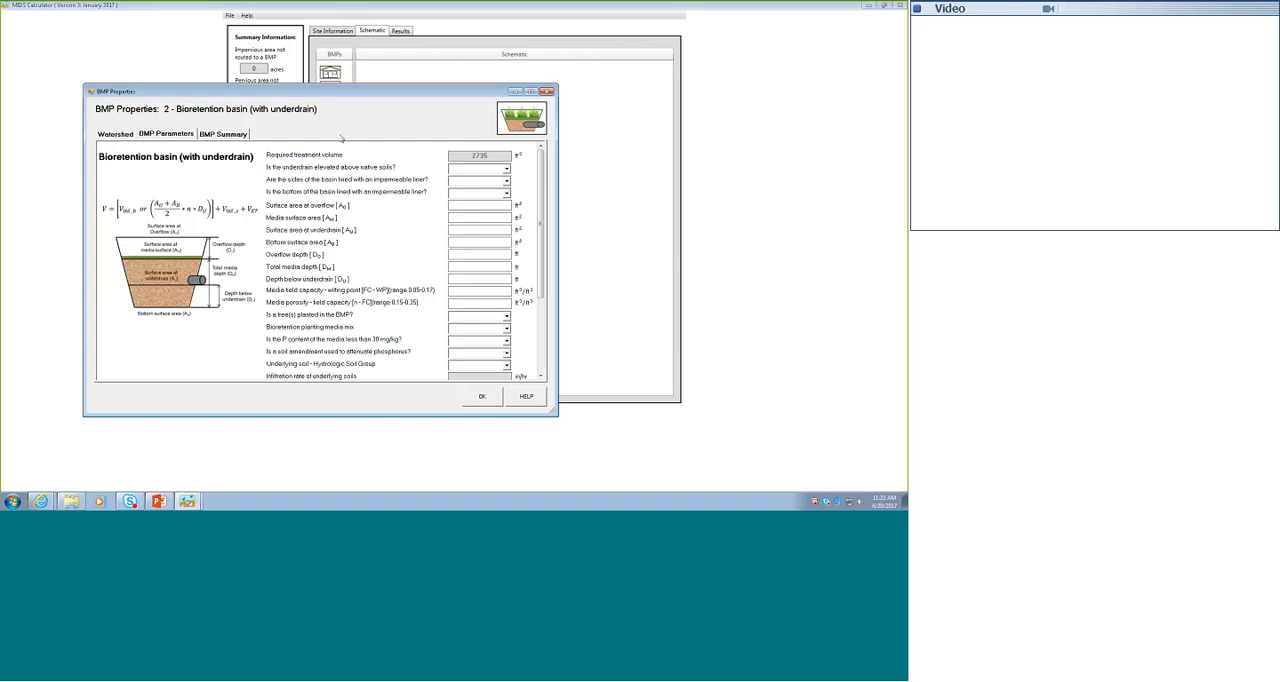
pyautogui.click(506, 169)
pyautogui.click(456, 186)
pyautogui.click(506, 180)
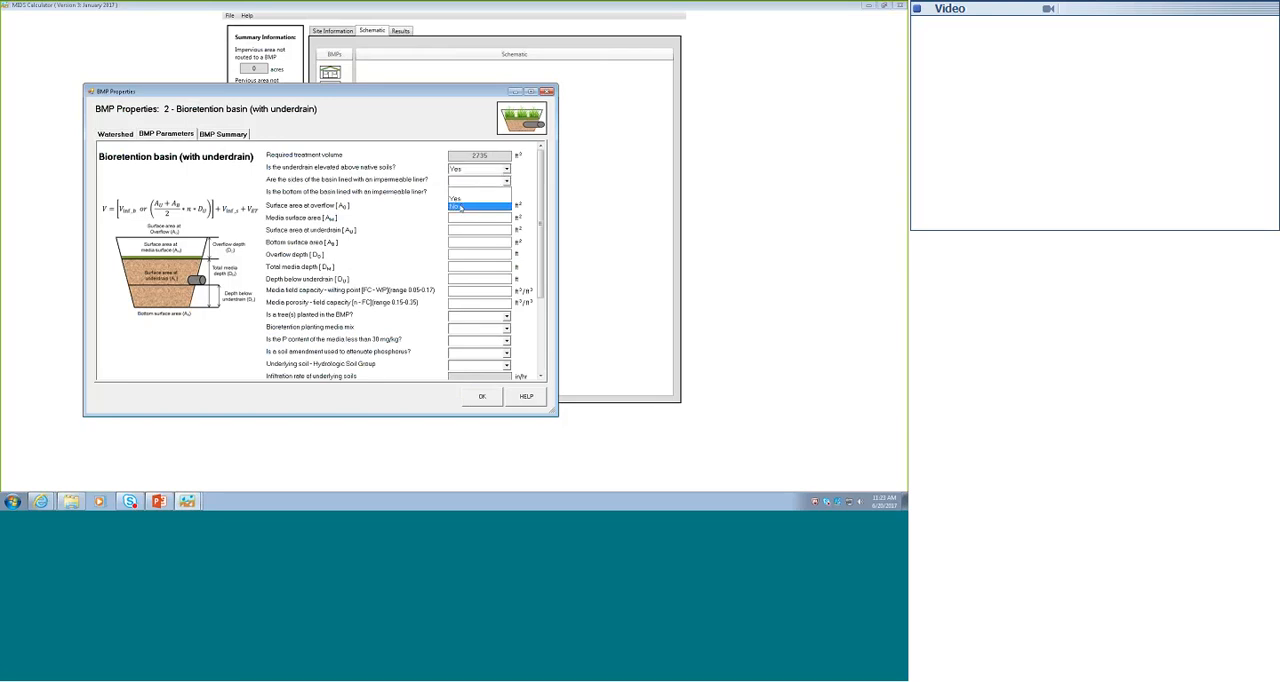
pyautogui.click(460, 207)
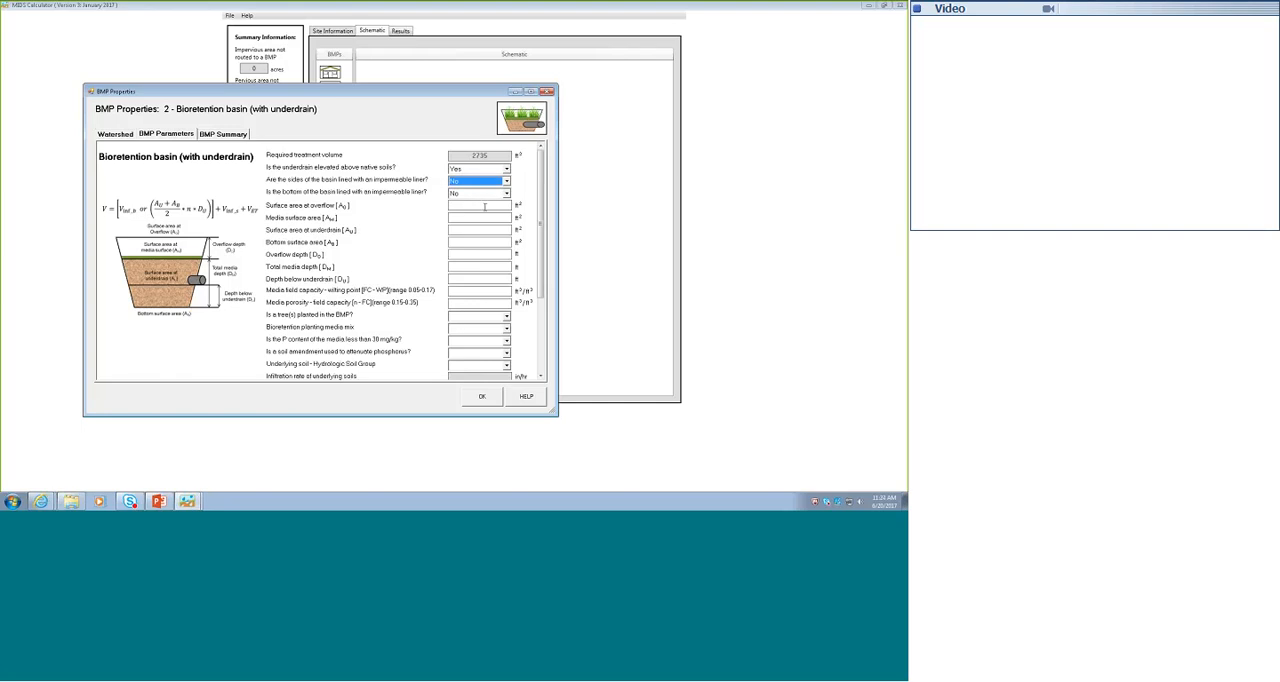
# - Set basin 2's overflow, media, underdrain and bottom surface areas to 1000 ft² each
pyautogui.click(485, 207)
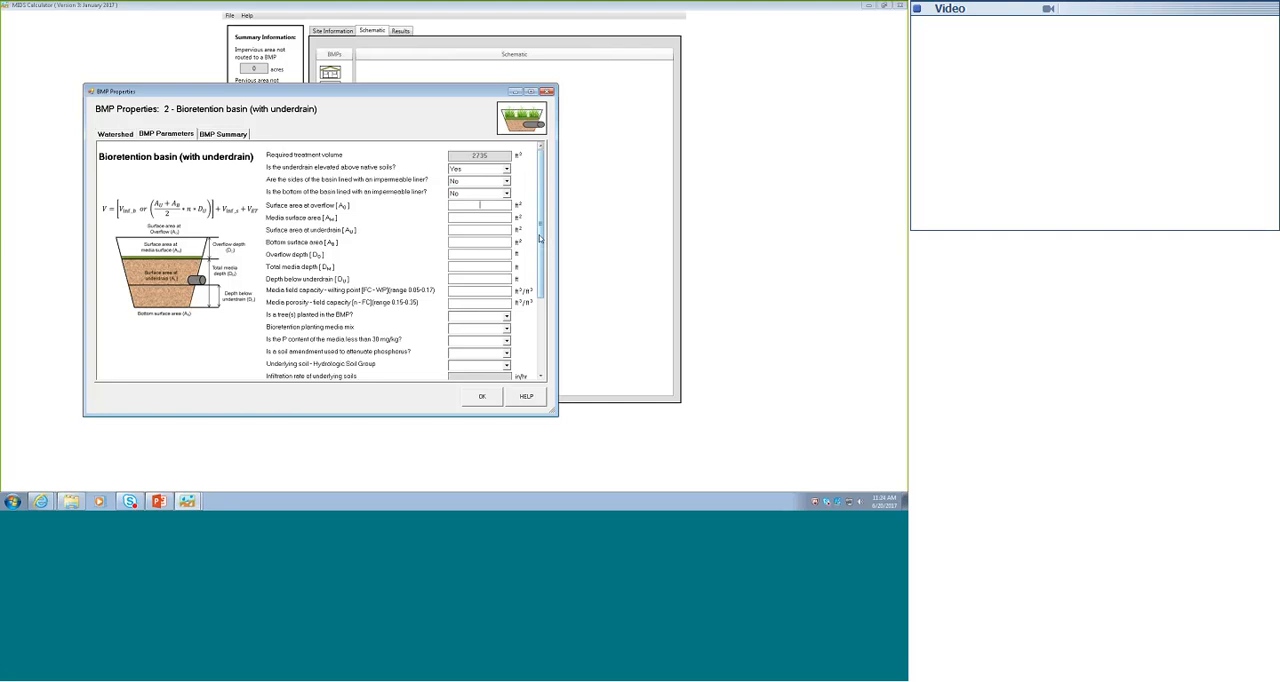
pyautogui.write('1000')
pyautogui.click(481, 218)
pyautogui.write('1000')
pyautogui.press('Tab')
pyautogui.write('1000')
pyautogui.press('Tab')
pyautogui.write('100')
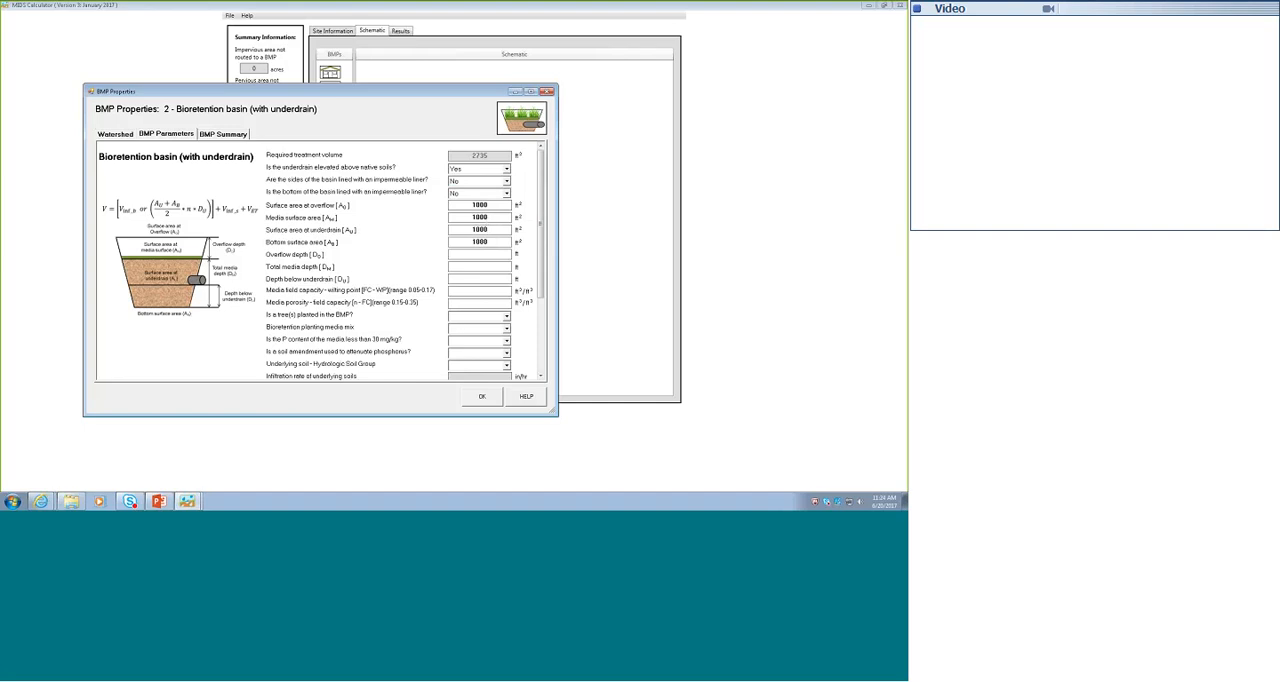
# - Try an underdrain surface area of 1100 ft², larger than the media surface area, and restore it to 1000 ft²
pyautogui.moveTo(490, 230); pyautogui.dragTo(442, 232)
pyautogui.write('1100')
pyautogui.click(481, 241)
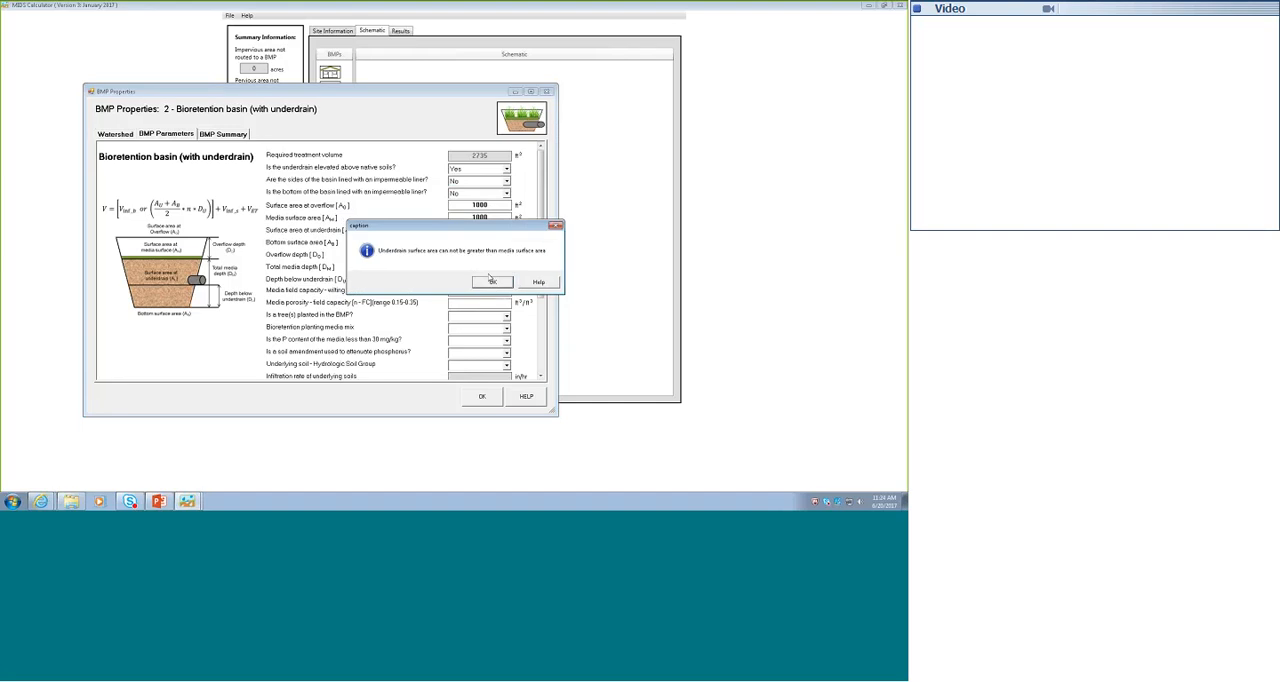
pyautogui.click(492, 282)
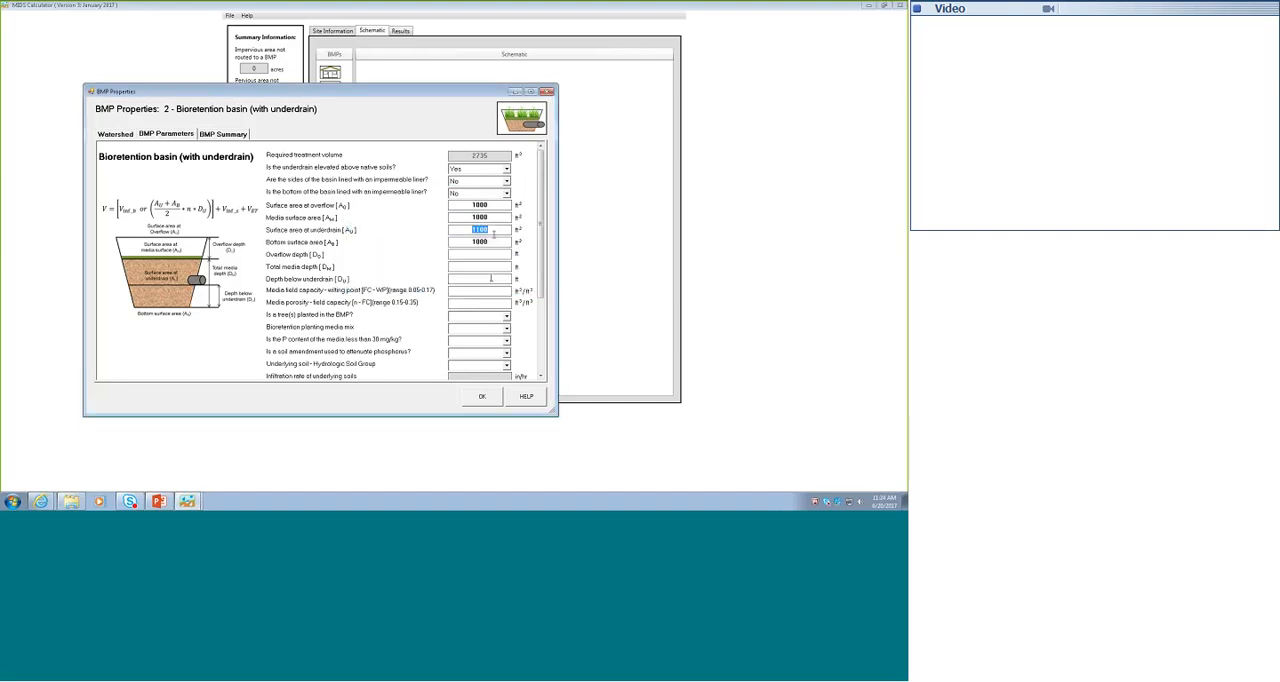
pyautogui.write('1000')
# - Set overflow depth 1 ft, total media depth 2 ft, depth below underdrain 0.5 ft, field capacity minus wilting point 0.11, and porosity minus field capacity 0.25
pyautogui.click(482, 254)
pyautogui.click(490, 272)
pyautogui.write('2')
pyautogui.write('8.5')
pyautogui.write('0.11')
pyautogui.write('0.25')
# - For basin 2, answer No to planted trees, choose Media Mix C, and answer No to the phosphorus-attenuating soil amendment
pyautogui.click(507, 316)
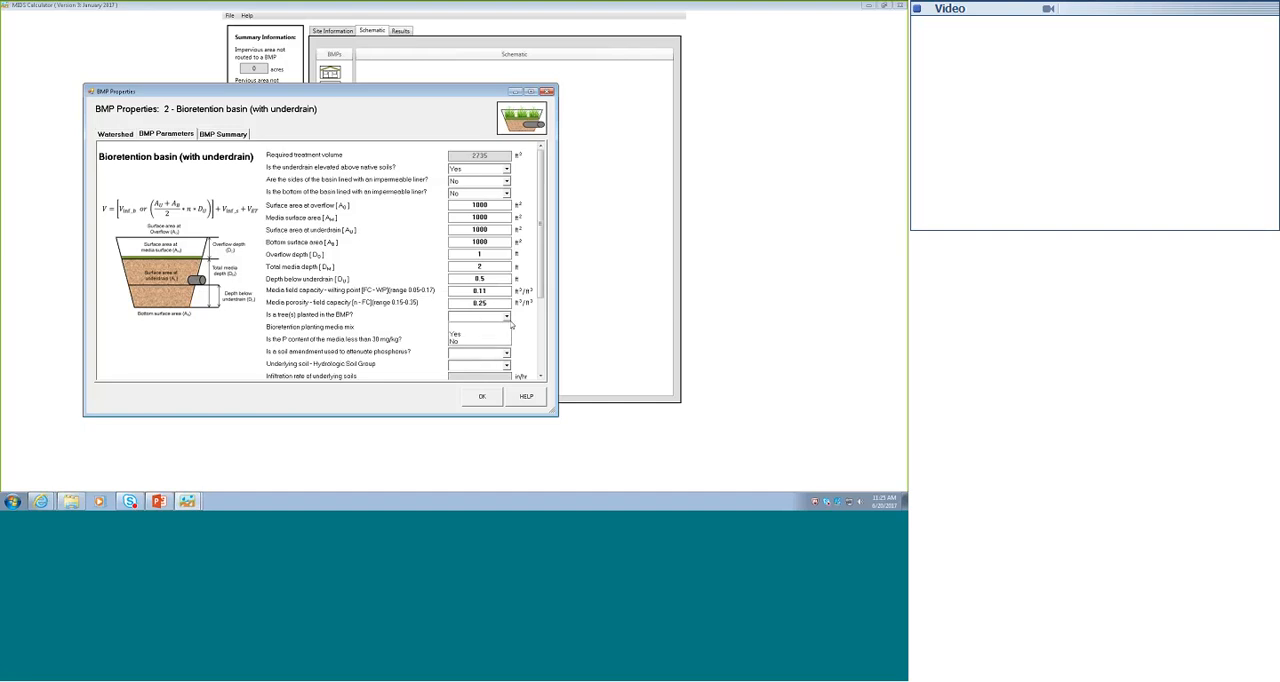
pyautogui.click(472, 342)
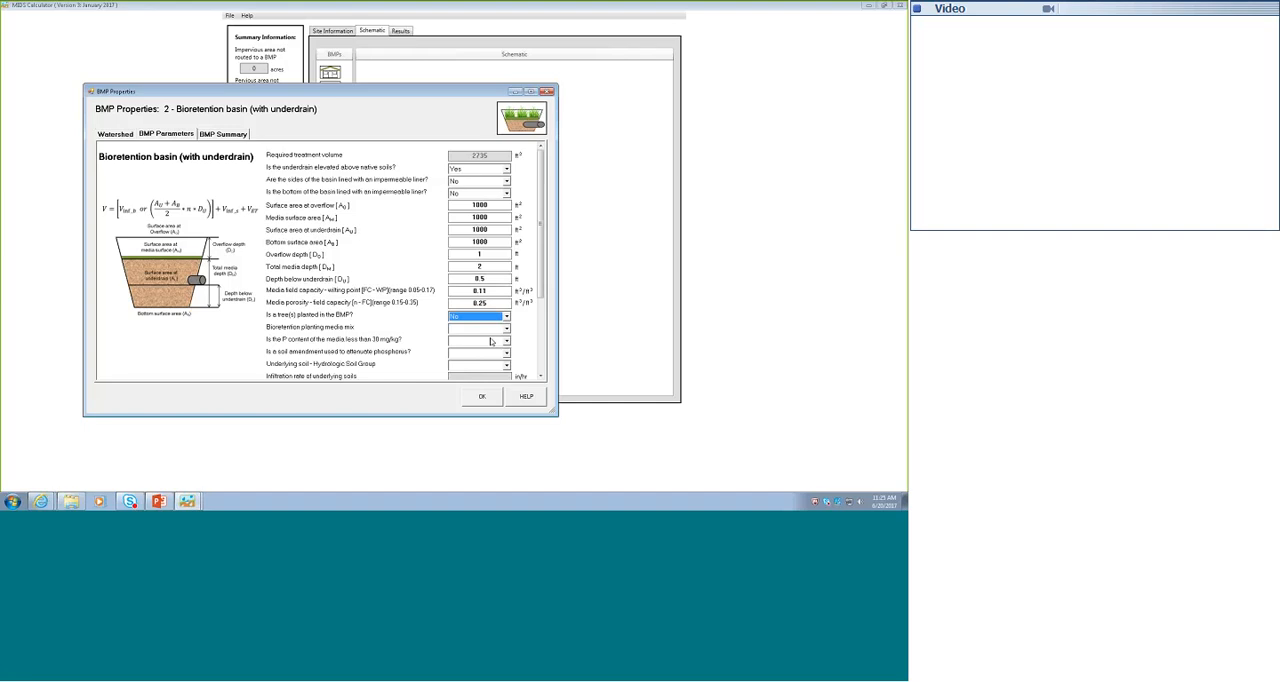
pyautogui.click(506, 328)
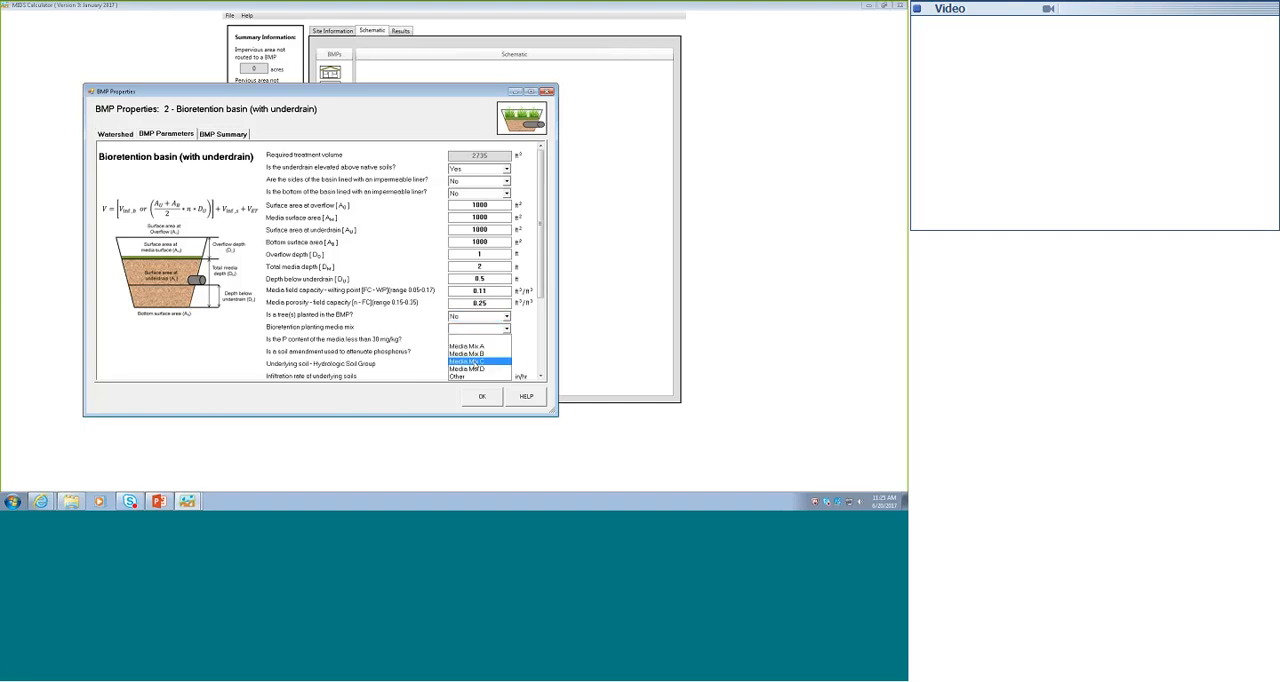
pyautogui.click(470, 362)
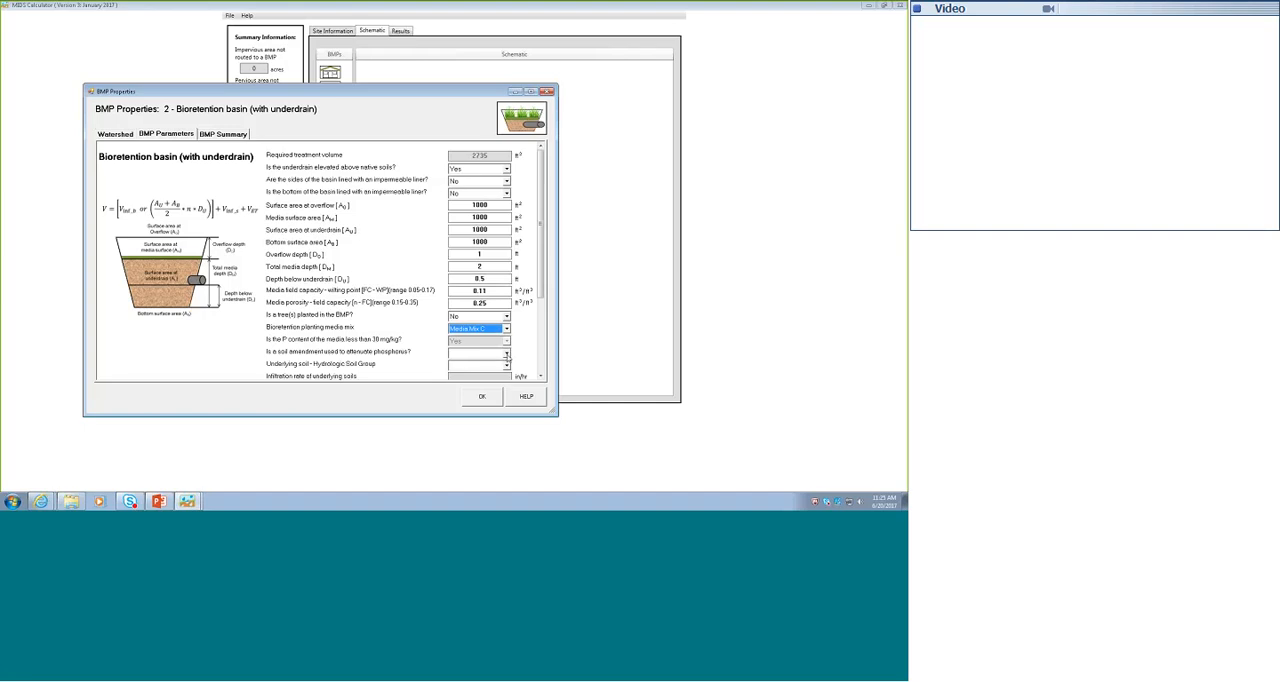
pyautogui.click(506, 354)
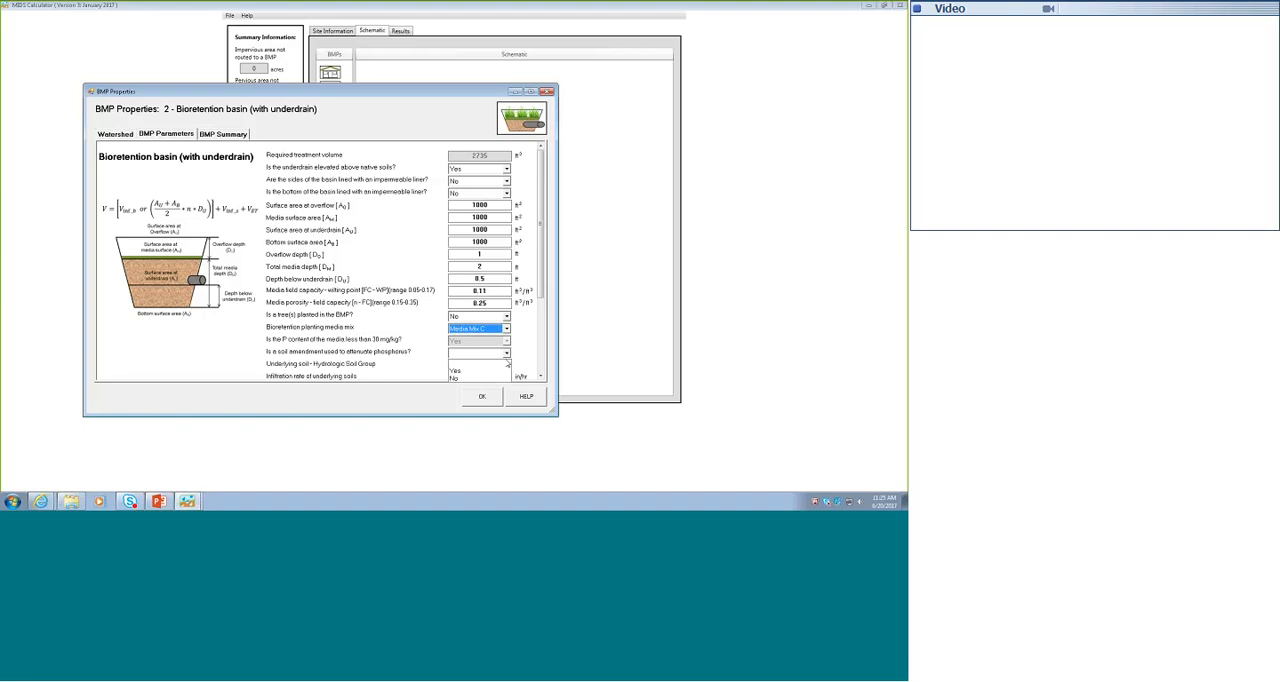
pyautogui.click(462, 379)
# - Set basin 2's underlying soil to SM (HSG B, 0.45 in/hr) and its required drawdown time to 48 hours
pyautogui.click(506, 366)
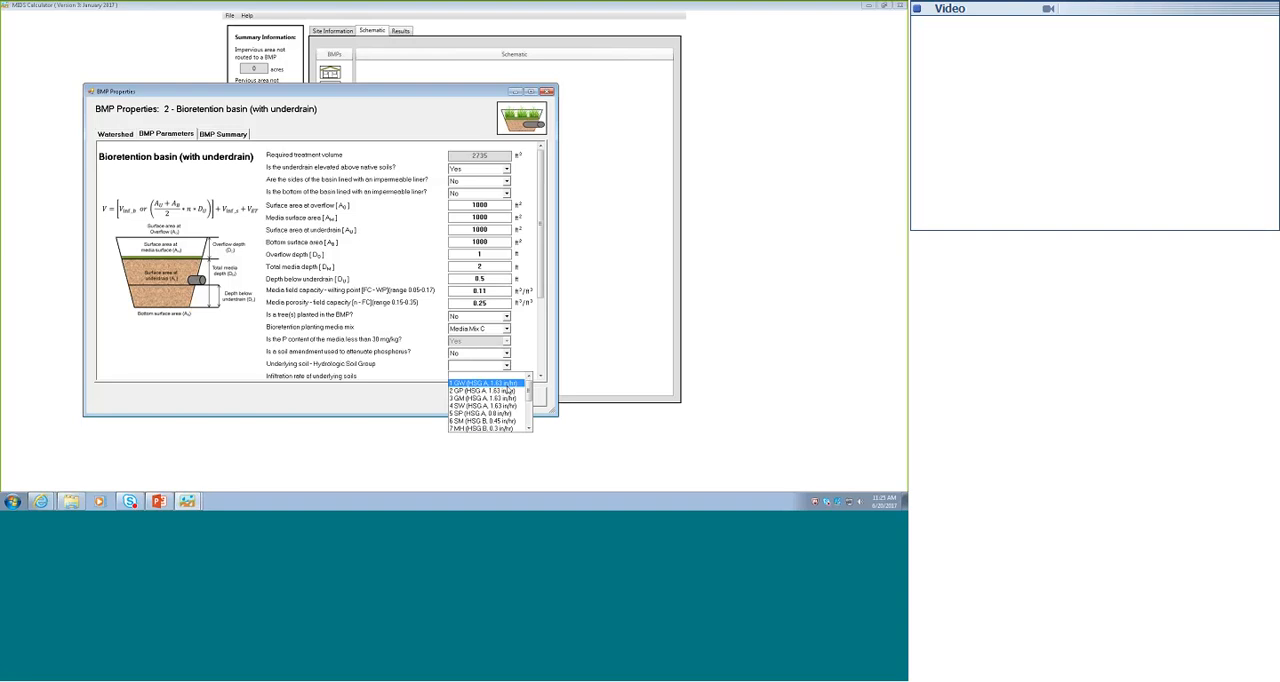
pyautogui.click(483, 420)
pyautogui.click(540, 376)
pyautogui.click(541, 377)
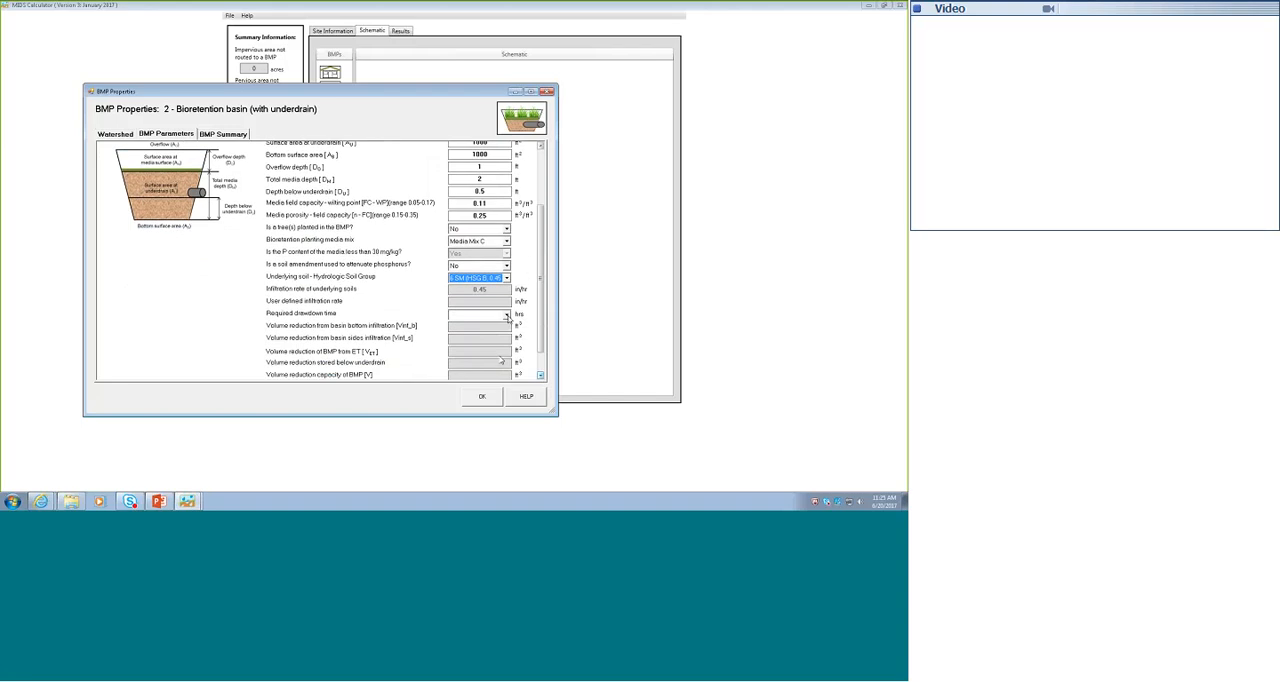
pyautogui.click(507, 317)
pyautogui.click(459, 347)
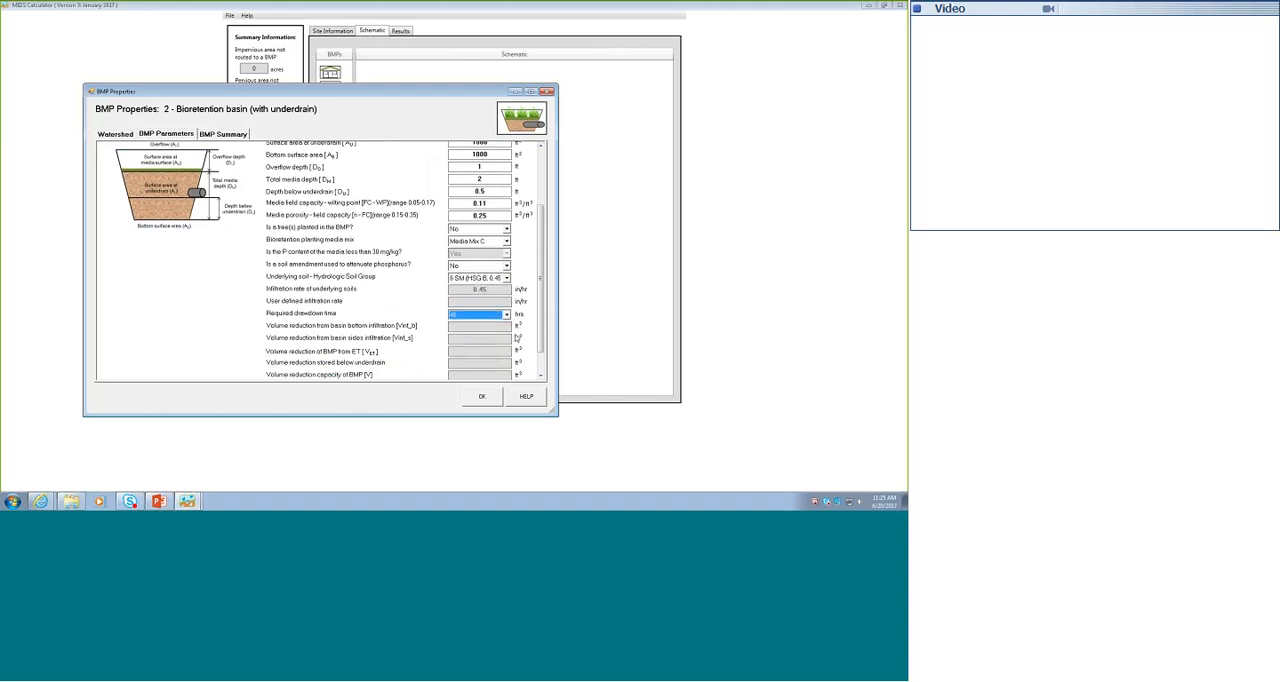
pyautogui.click(486, 214)
# - Set basin 2's depth below the underdrain to 1 ft and review its summary of volume and phosphorus reductions
pyautogui.click(541, 377)
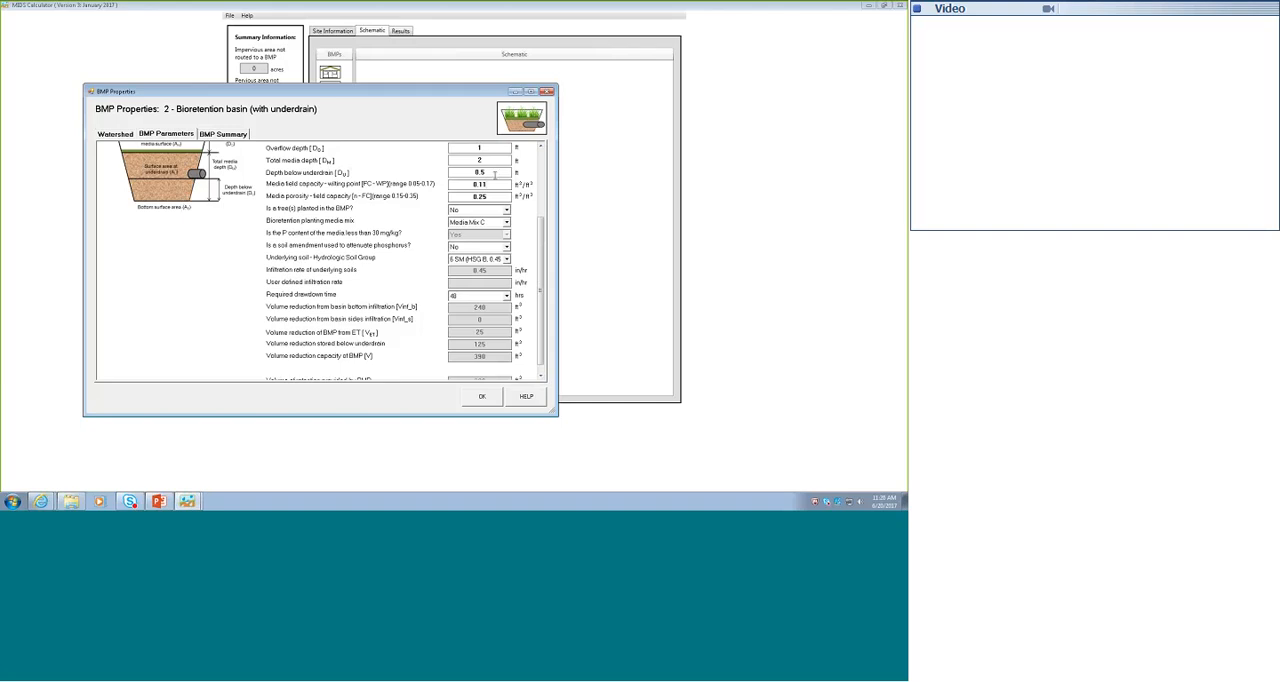
pyautogui.moveTo(494, 175); pyautogui.dragTo(461, 172)
pyautogui.write('1')
pyautogui.click(217, 138)
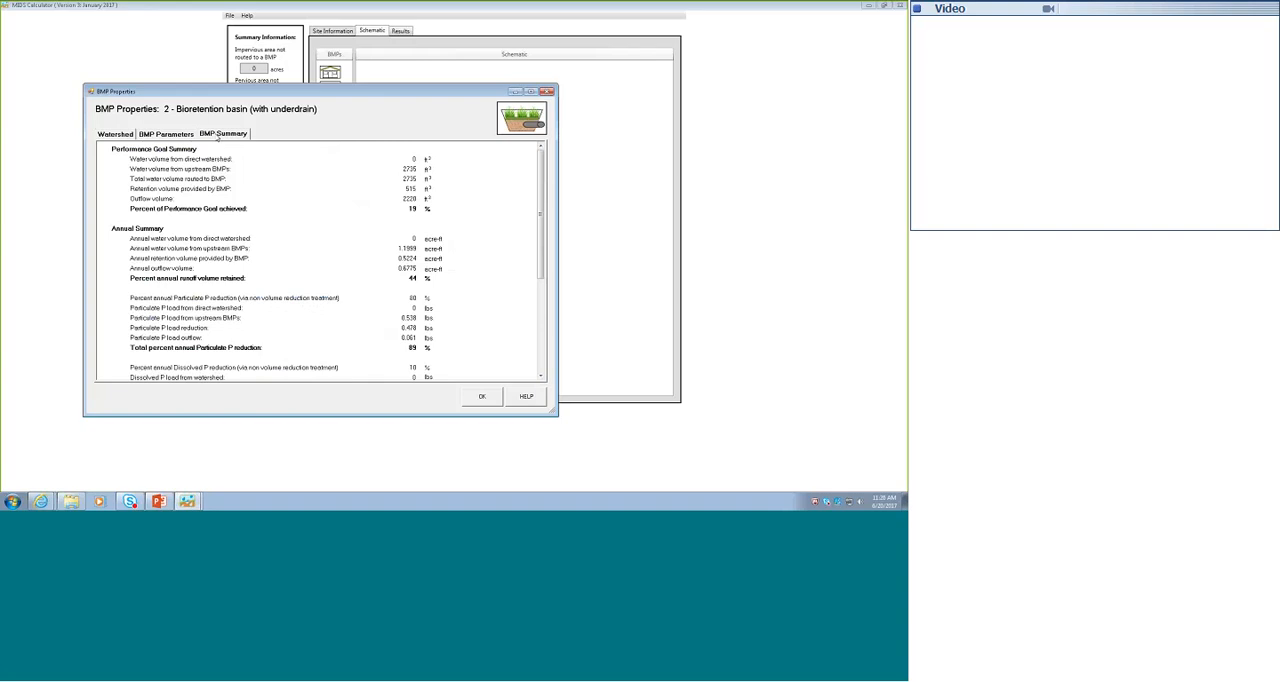
pyautogui.click(540, 376)
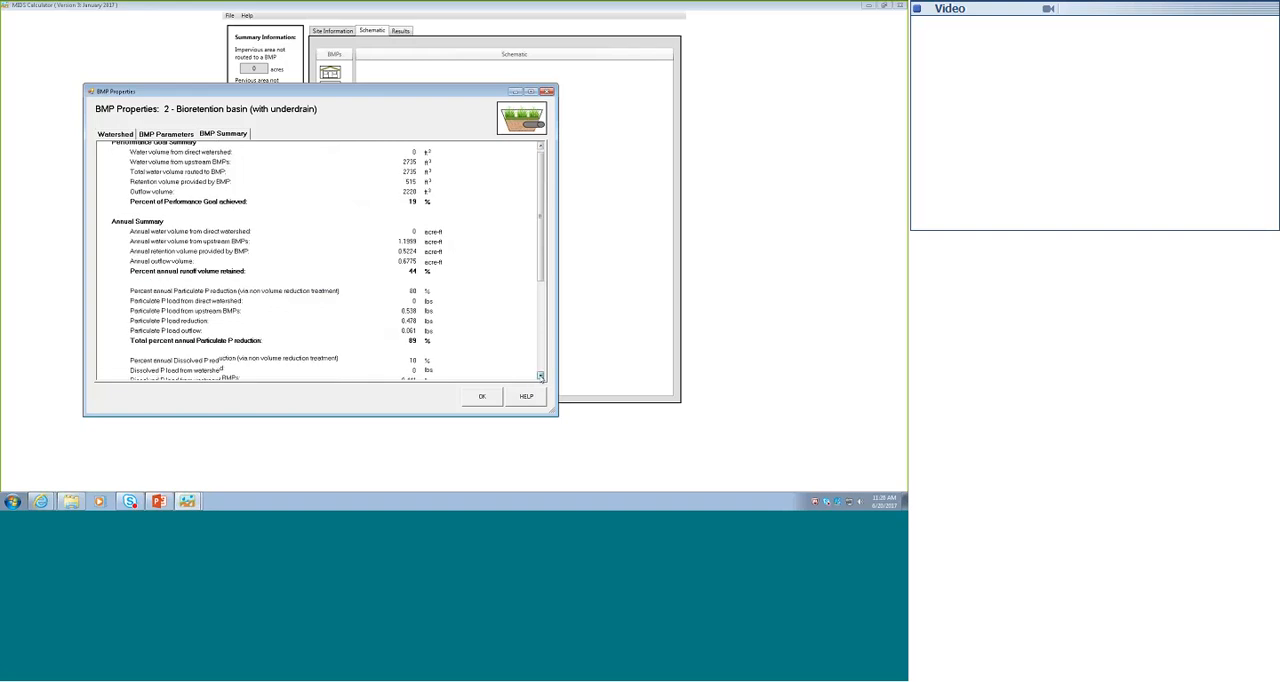
pyautogui.click(540, 376)
pyautogui.click(540, 376)
pyautogui.click(540, 376)
pyautogui.click(540, 376)
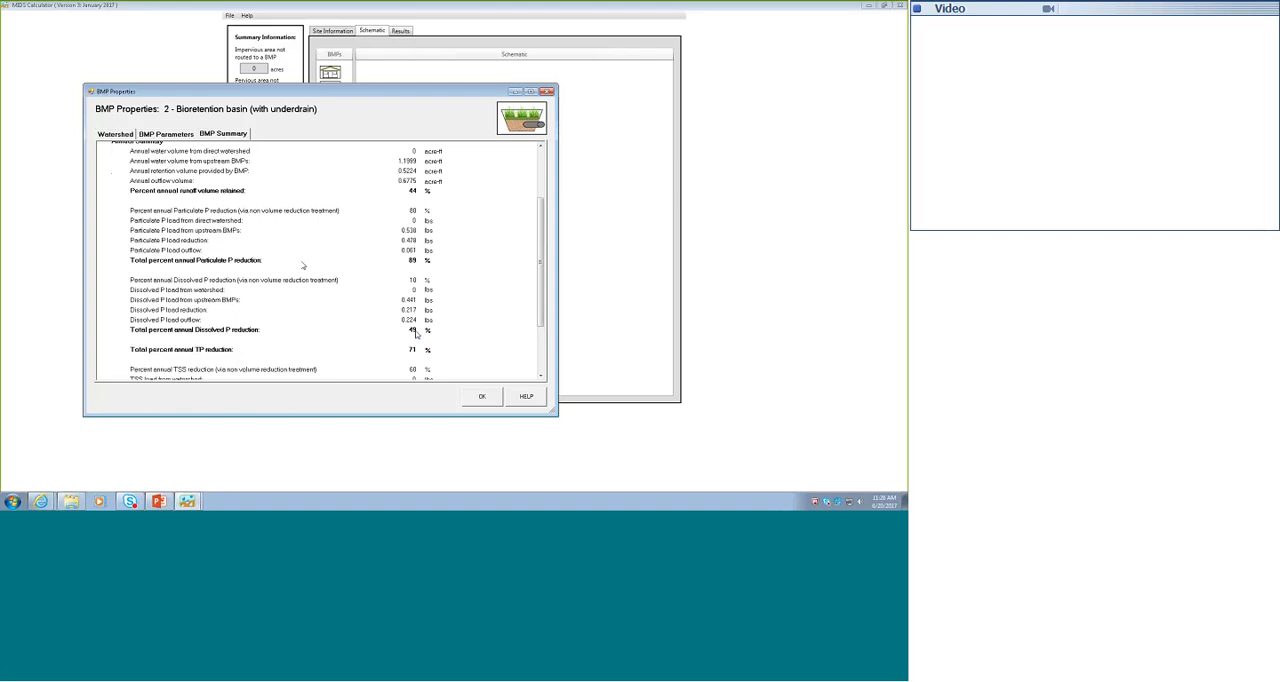
# - Answer Yes to basin 2's phosphorus soil amendment, recheck its reduction summary and accept the properties
pyautogui.click(167, 134)
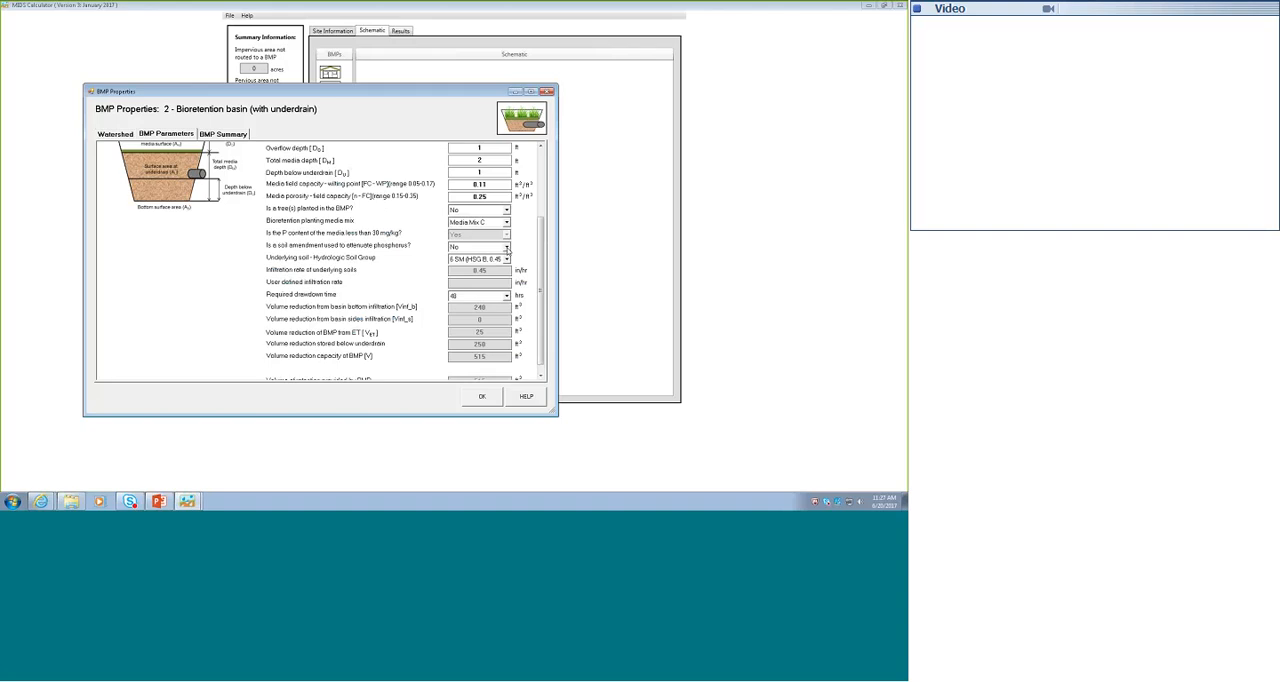
pyautogui.click(507, 248)
pyautogui.click(482, 271)
pyautogui.click(222, 133)
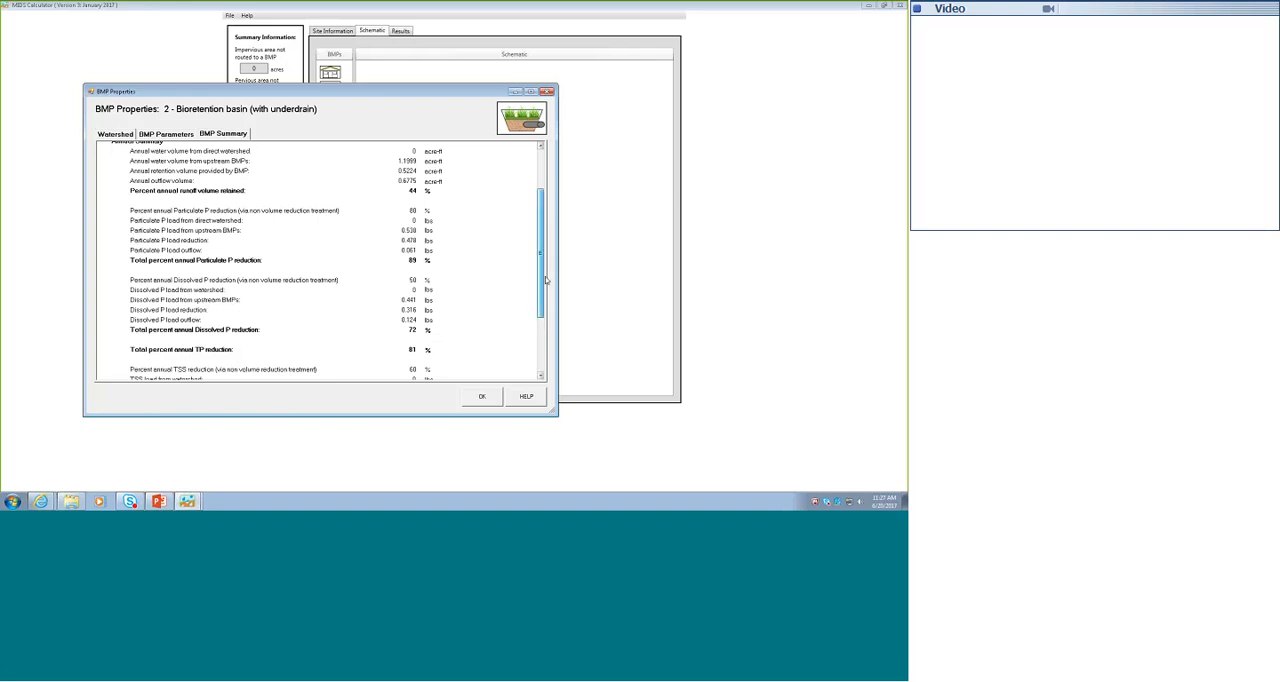
pyautogui.scroll(3, 543, 240)
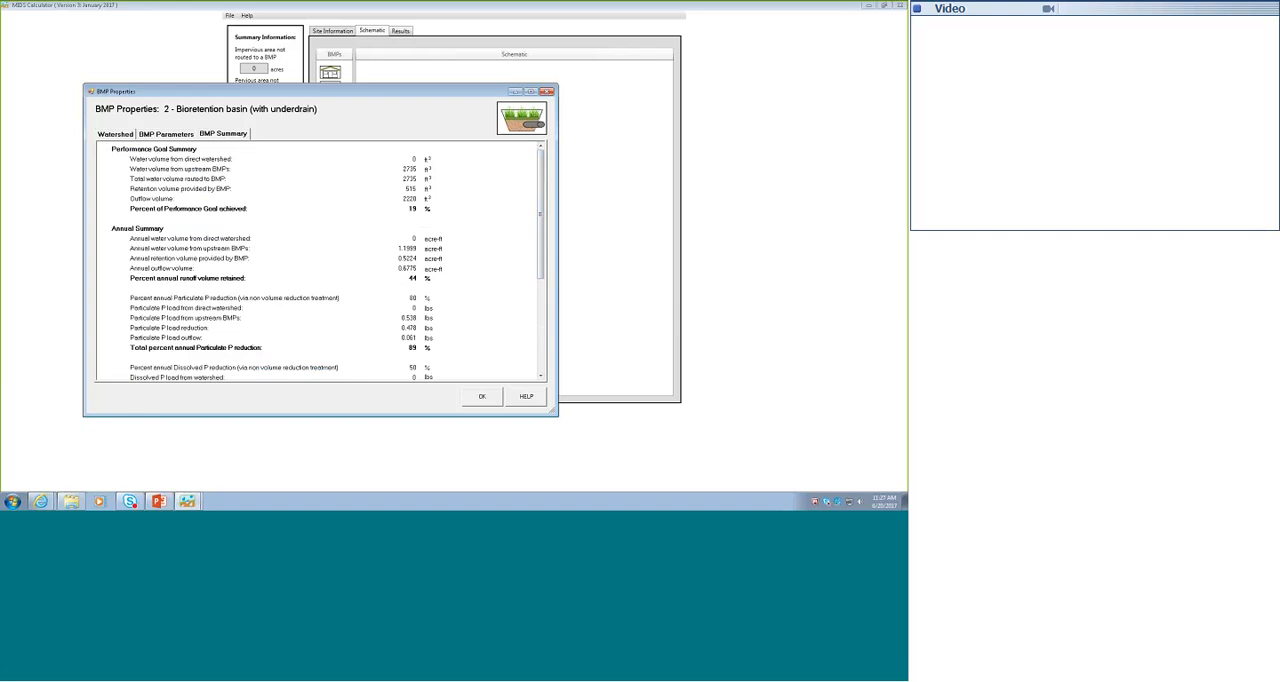
pyautogui.click(482, 397)
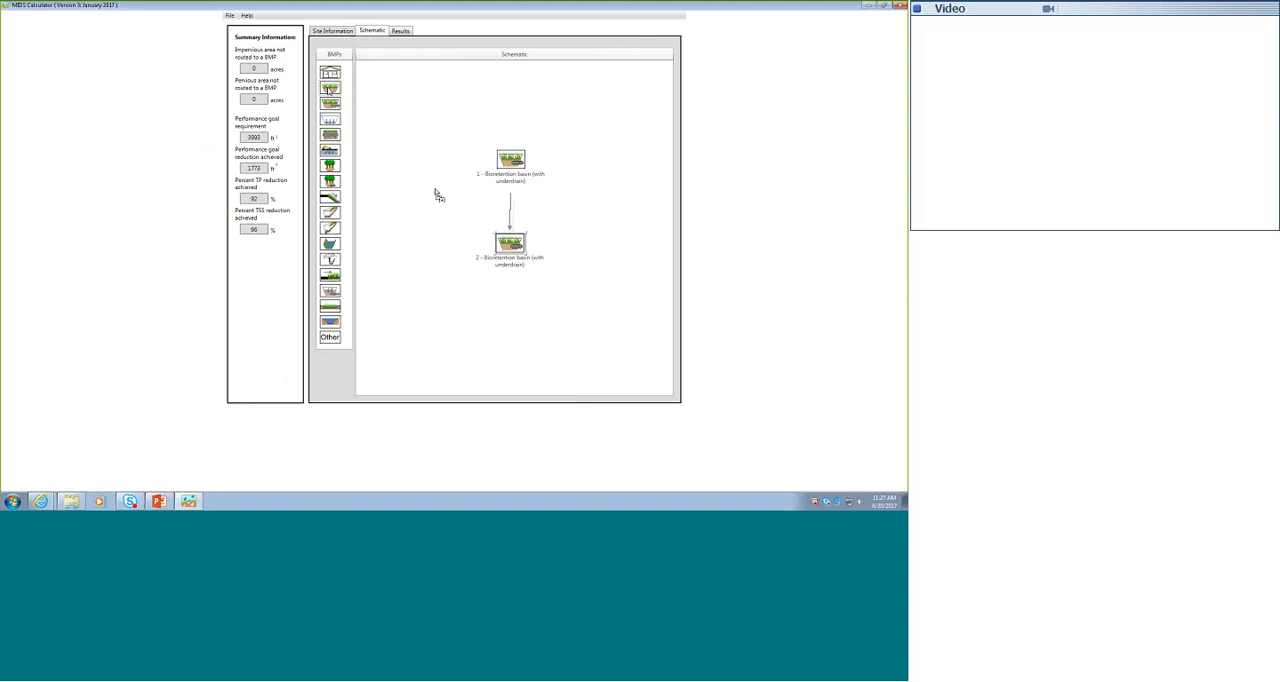
# - Add a bioretention basin without underdrain below basin 2 in the schematic and route basin 2 to it
pyautogui.moveTo(328, 90); pyautogui.dragTo(510, 320)
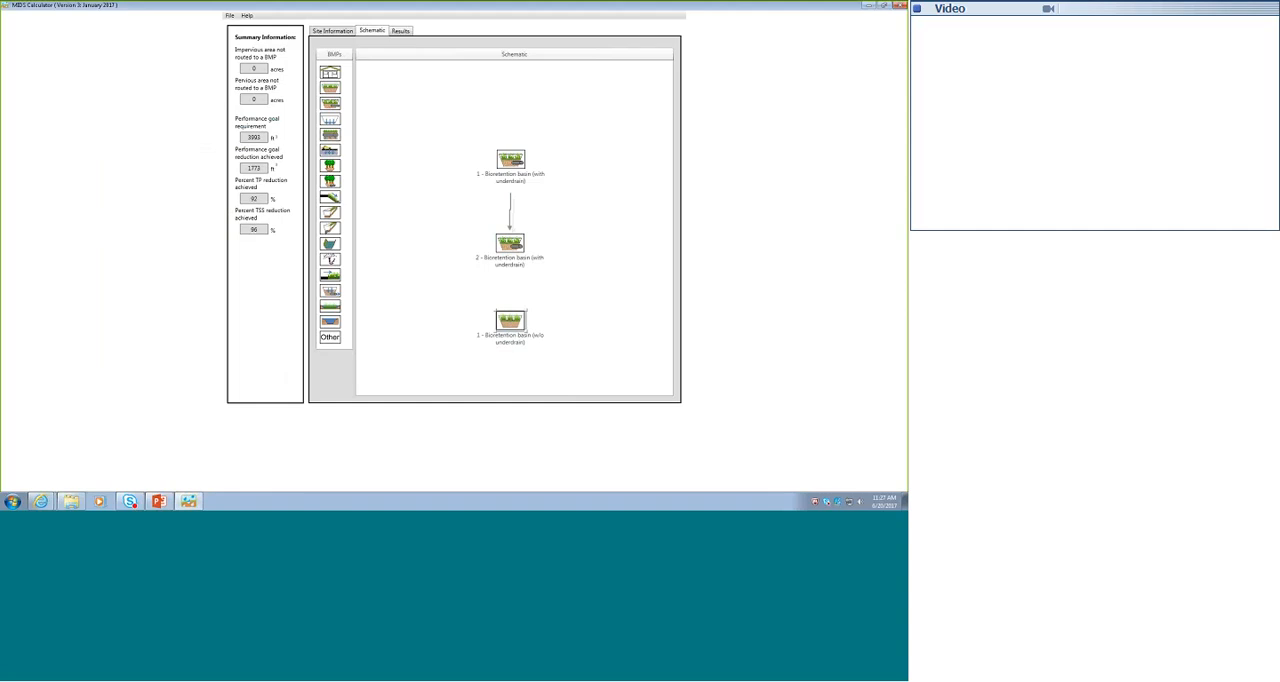
pyautogui.doubleClick(510, 242)
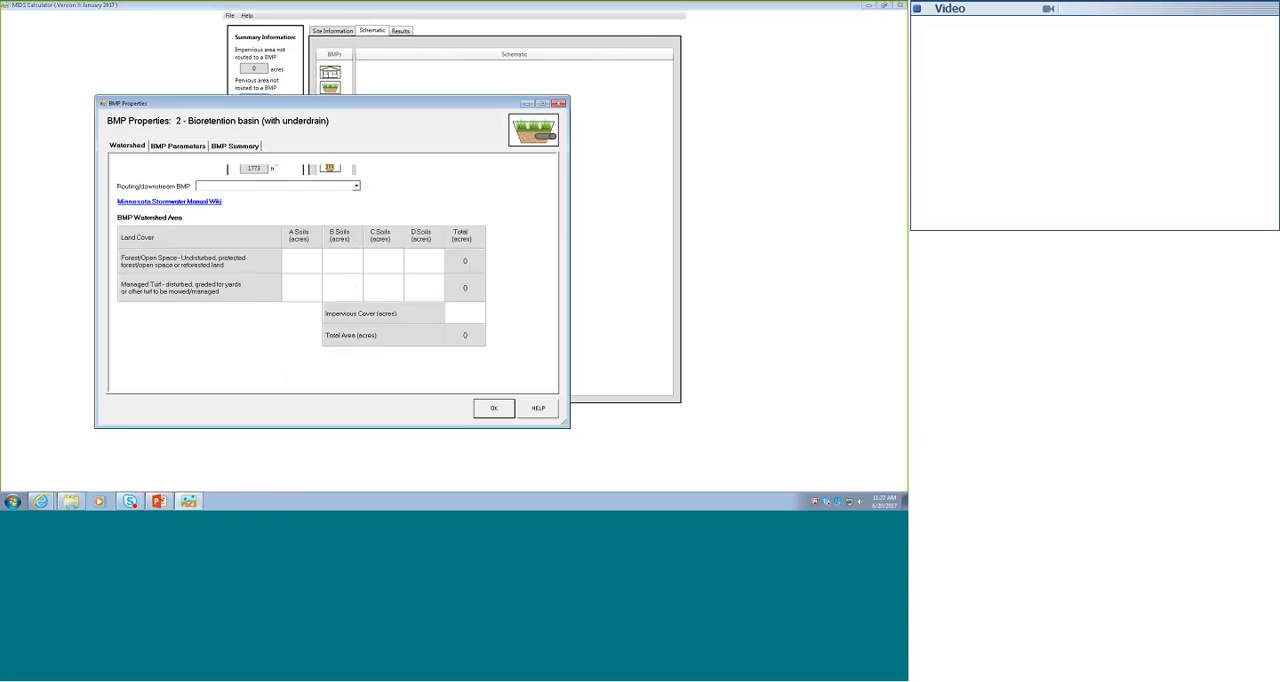
pyautogui.click(300, 186)
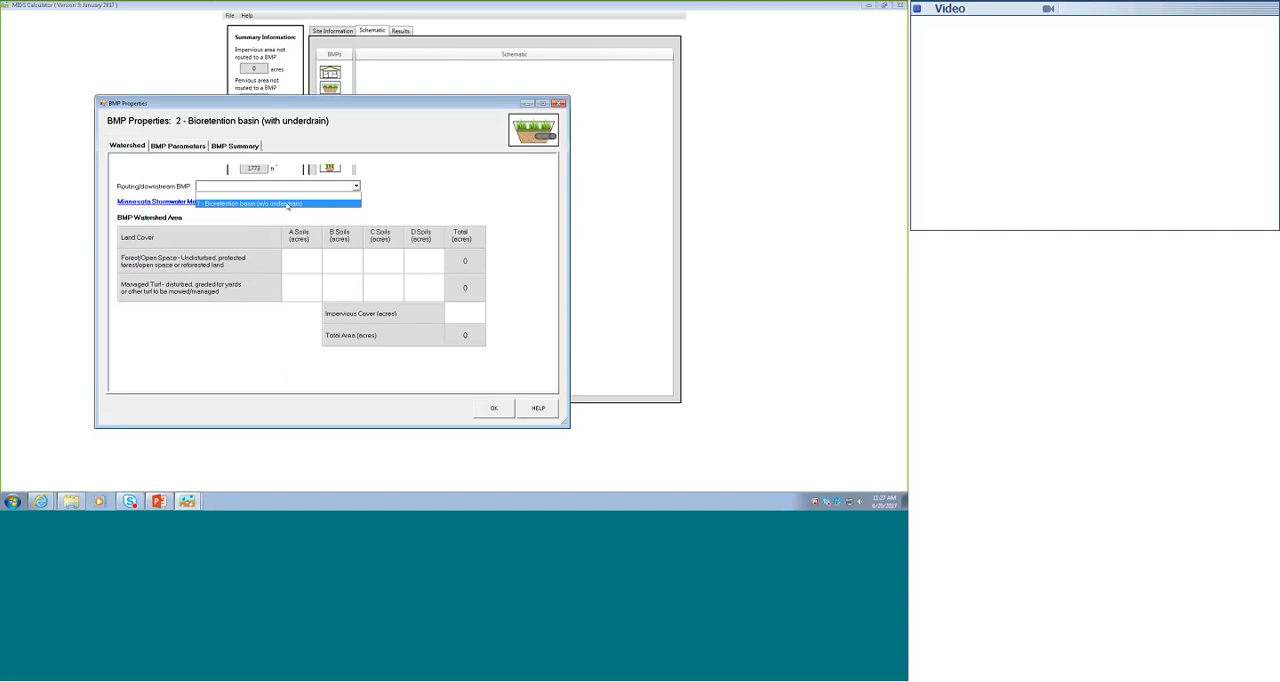
pyautogui.click(288, 204)
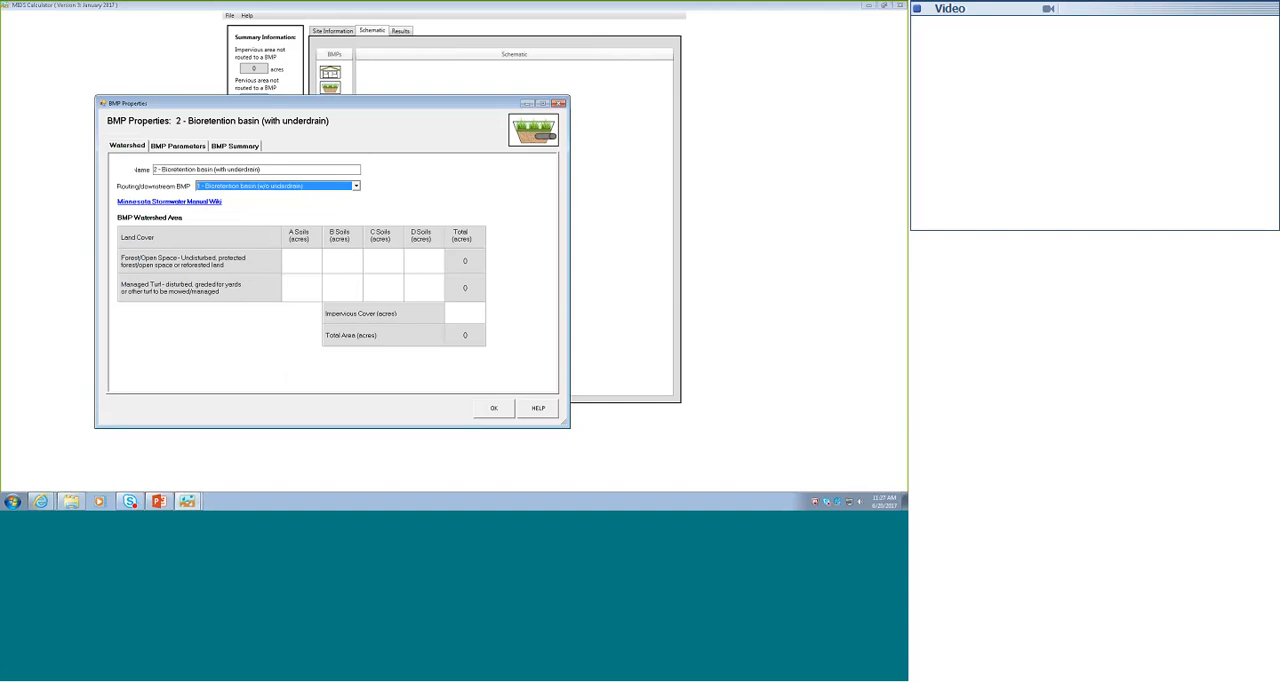
pyautogui.click(499, 410)
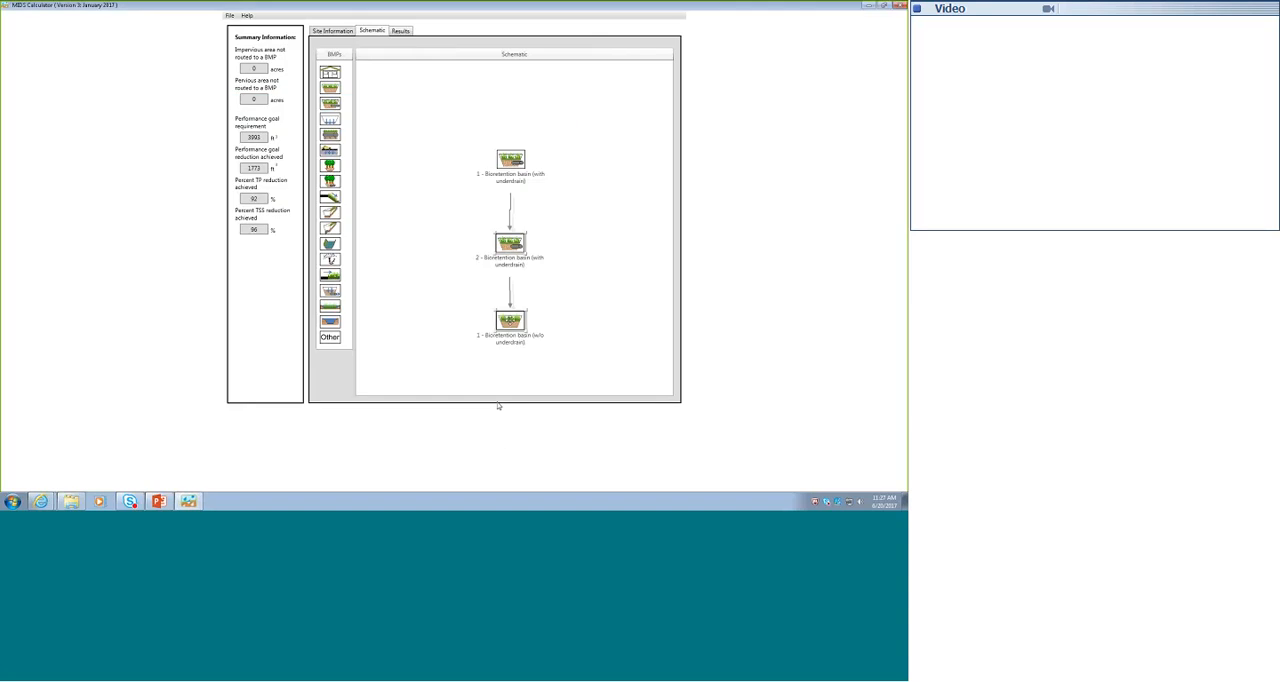
# - For the basin without underdrain, set the overflow and media surface areas to 2220 ft² and the overflow depth to 1 ft
pyautogui.doubleClick(510, 320)
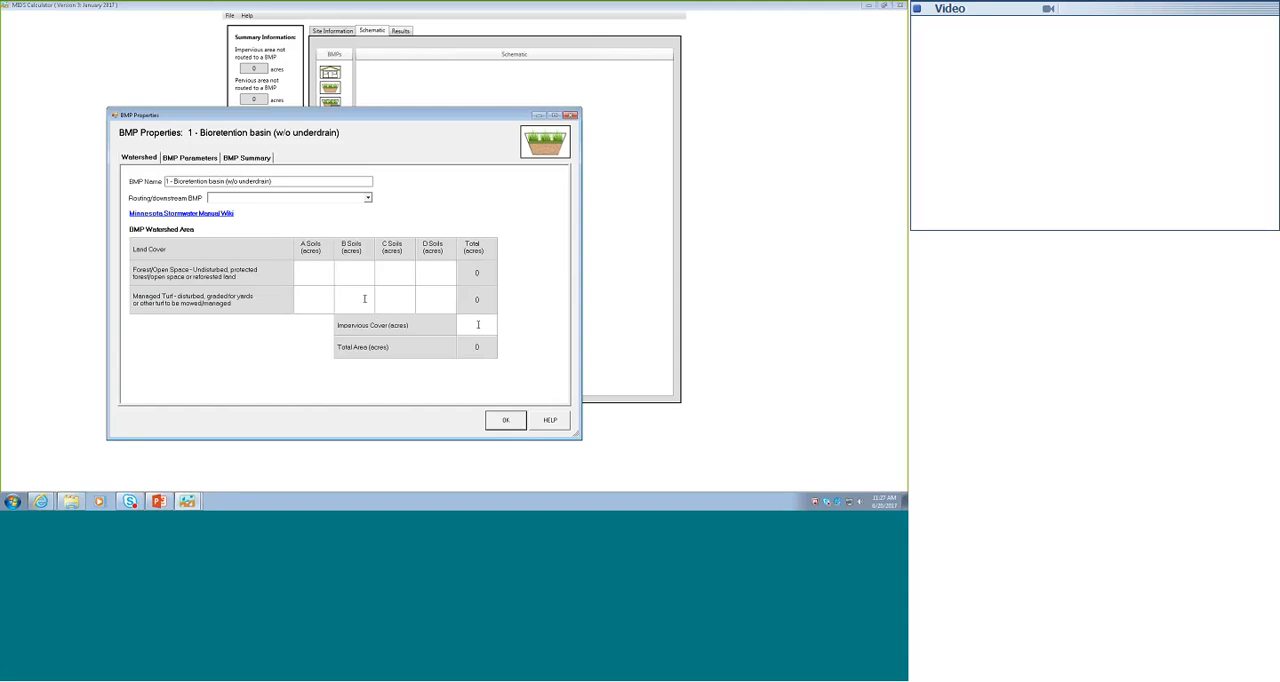
pyautogui.click(190, 158)
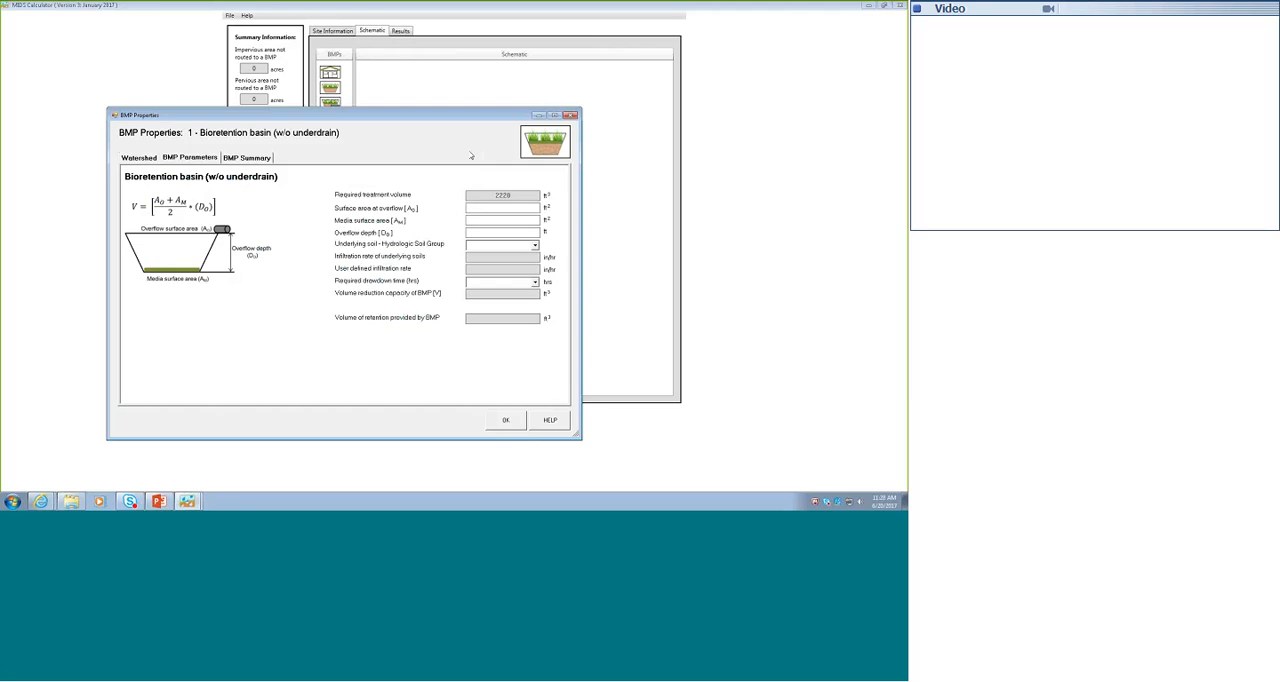
pyautogui.moveTo(427, 116); pyautogui.dragTo(247, 136)
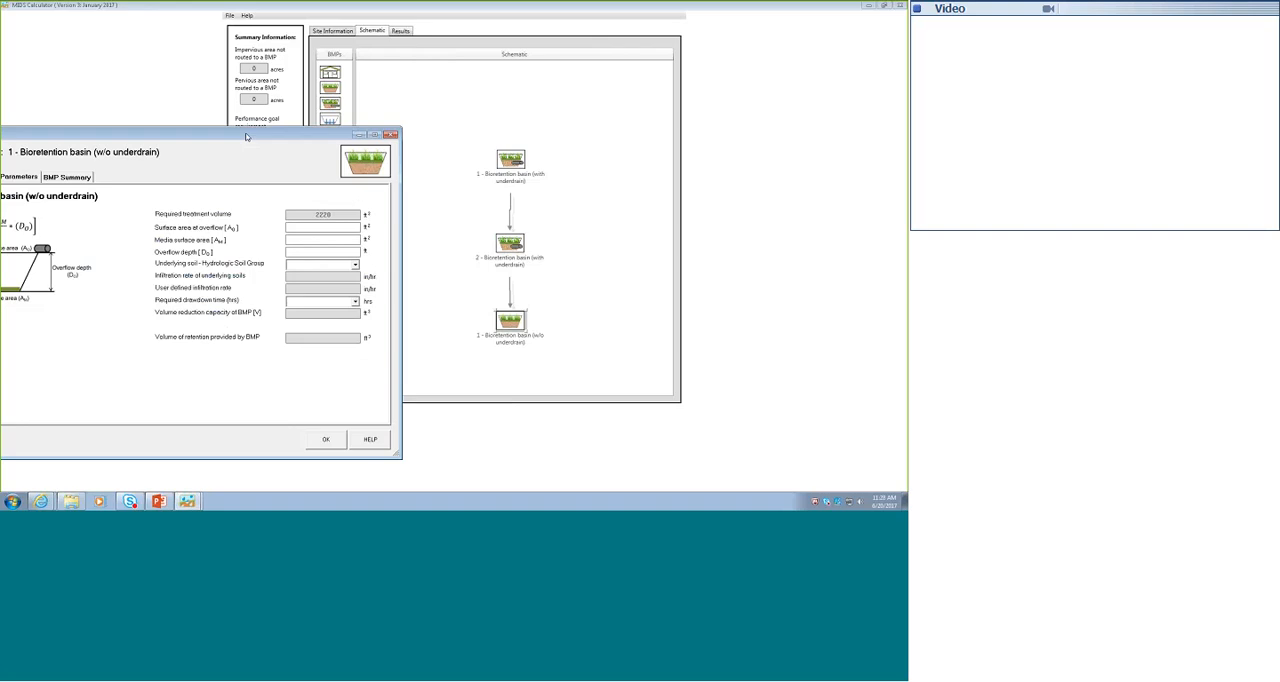
pyautogui.moveTo(247, 136); pyautogui.dragTo(354, 94)
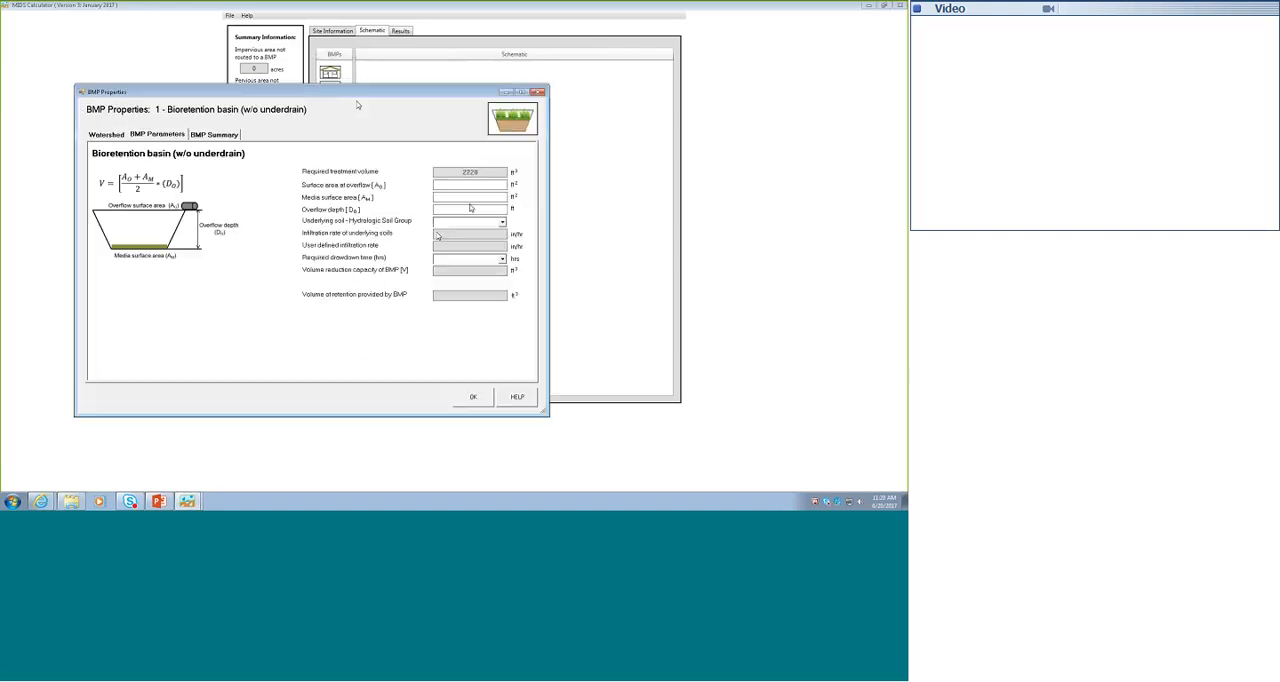
pyautogui.write('2')
pyautogui.click(481, 197)
pyautogui.write('2228')
pyautogui.click(474, 209)
pyautogui.write('1')
# - Set the underlying soil of the basin without underdrain to SM (HSG B, 0.45 in/hr) and its drawdown time to 48 hours
pyautogui.click(502, 221)
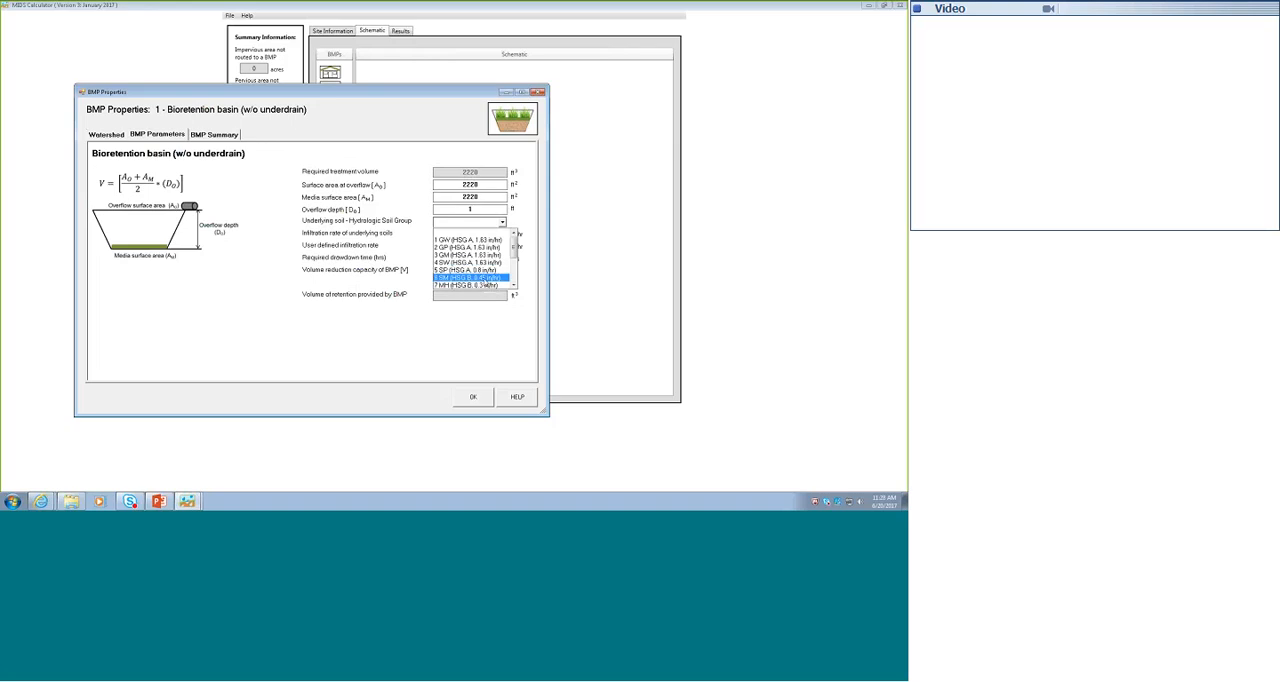
pyautogui.click(470, 277)
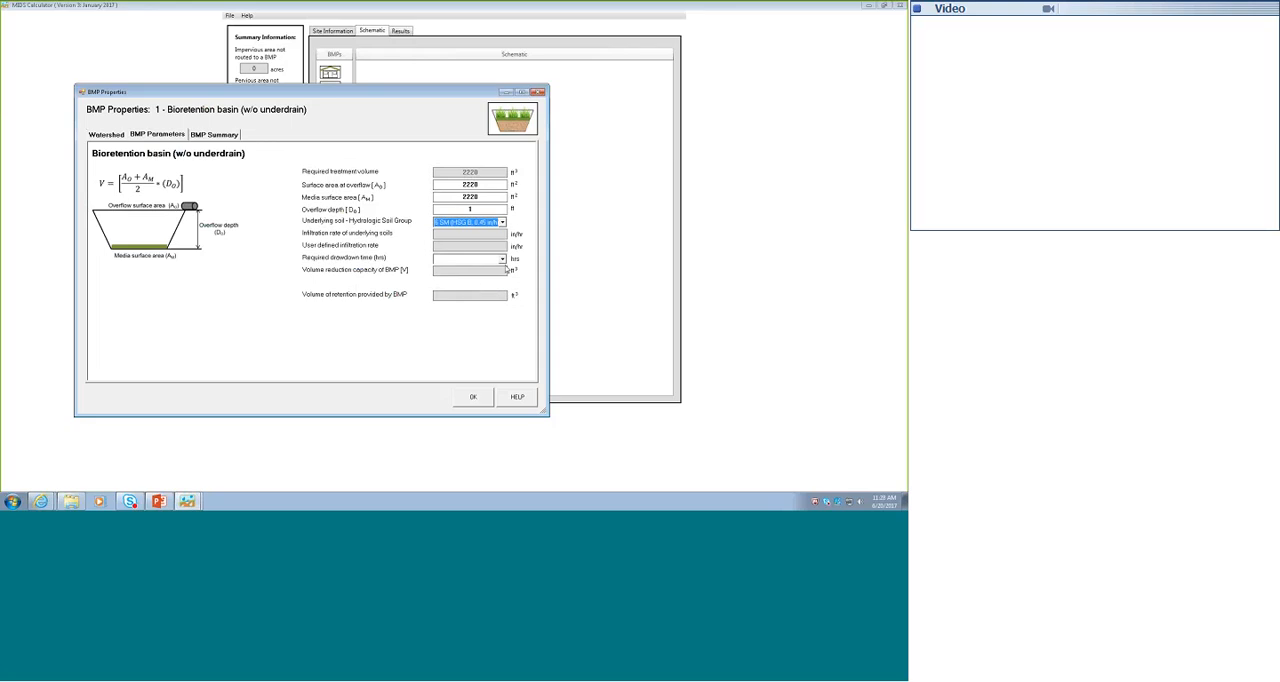
pyautogui.click(502, 259)
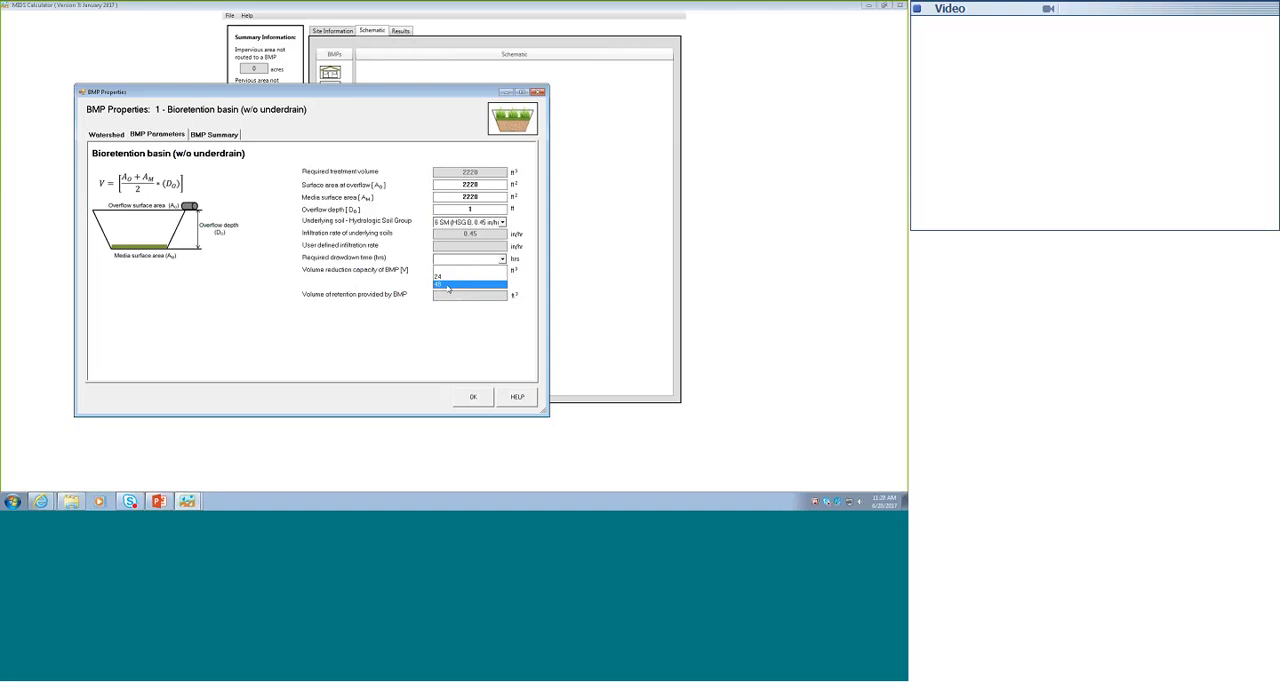
pyautogui.click(448, 286)
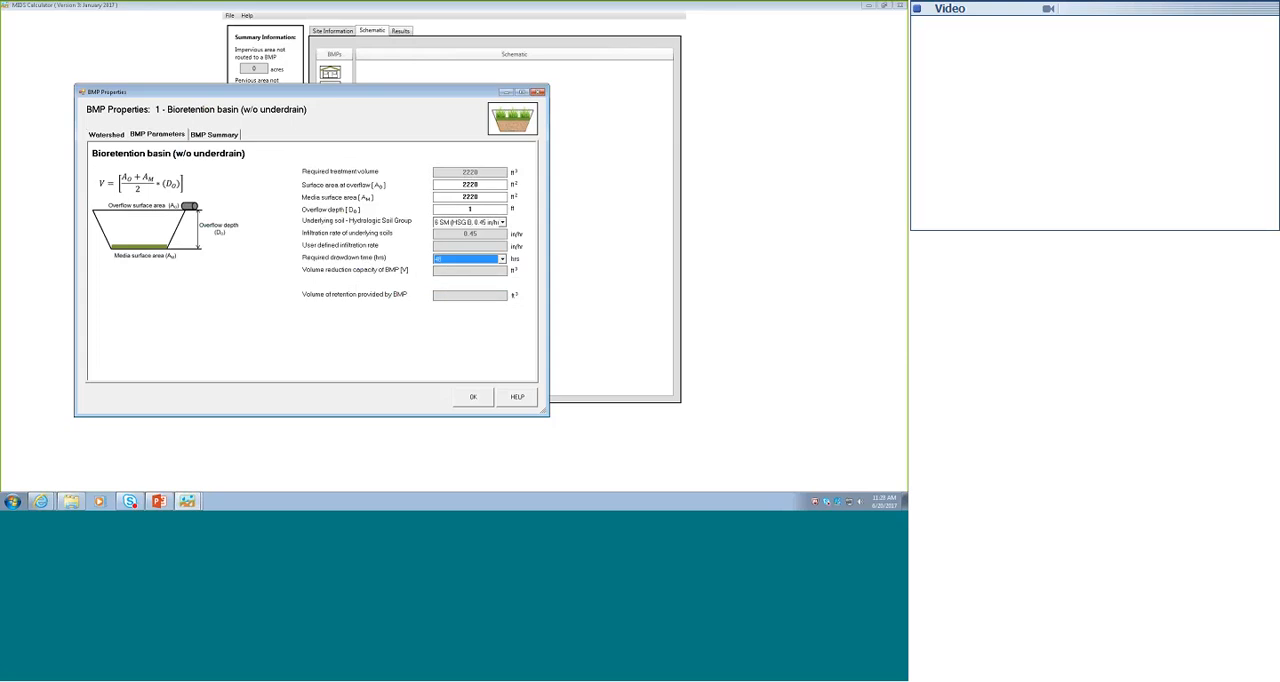
pyautogui.click(481, 271)
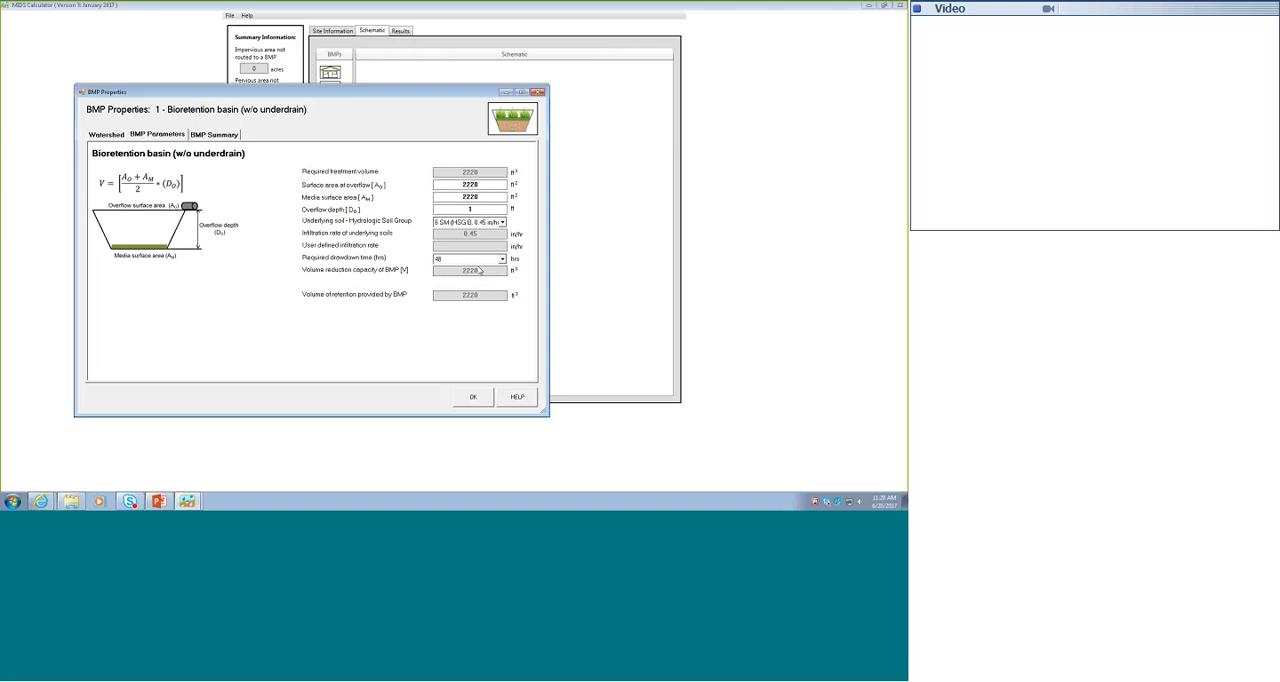
# - Review the volume, phosphorus and TSS reductions of the basin without underdrain, accept its properties and open the overall results
pyautogui.click(212, 134)
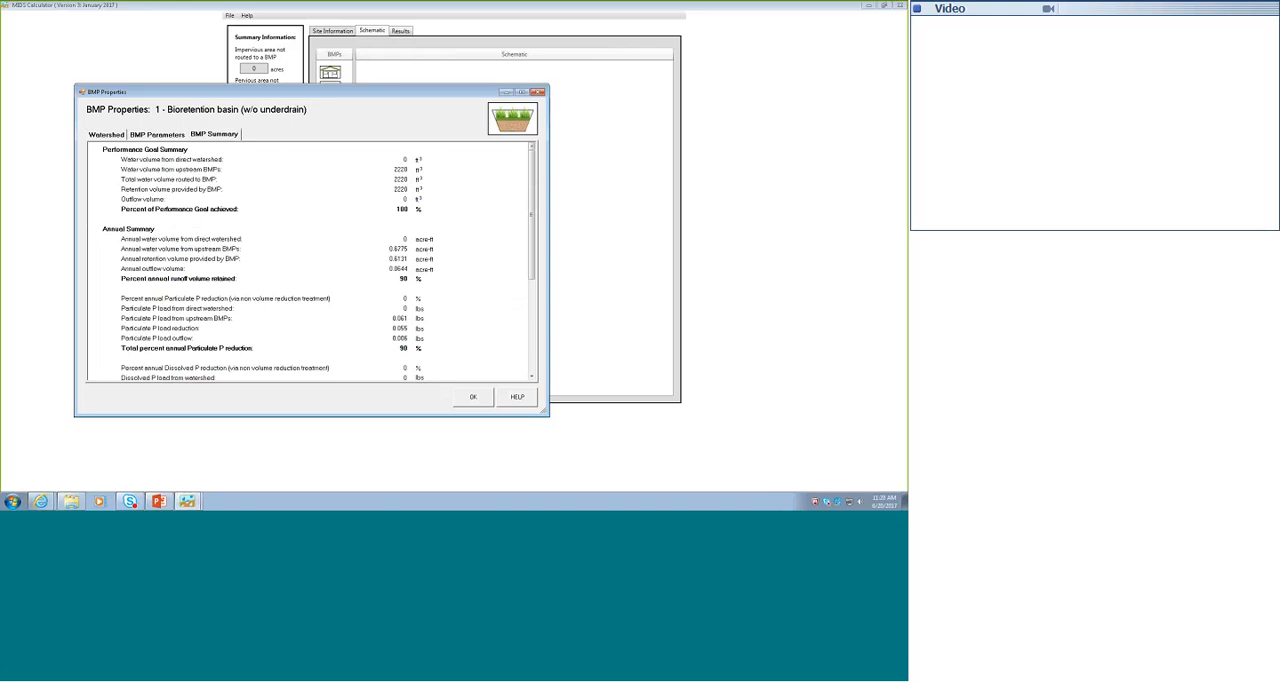
pyautogui.click(532, 376)
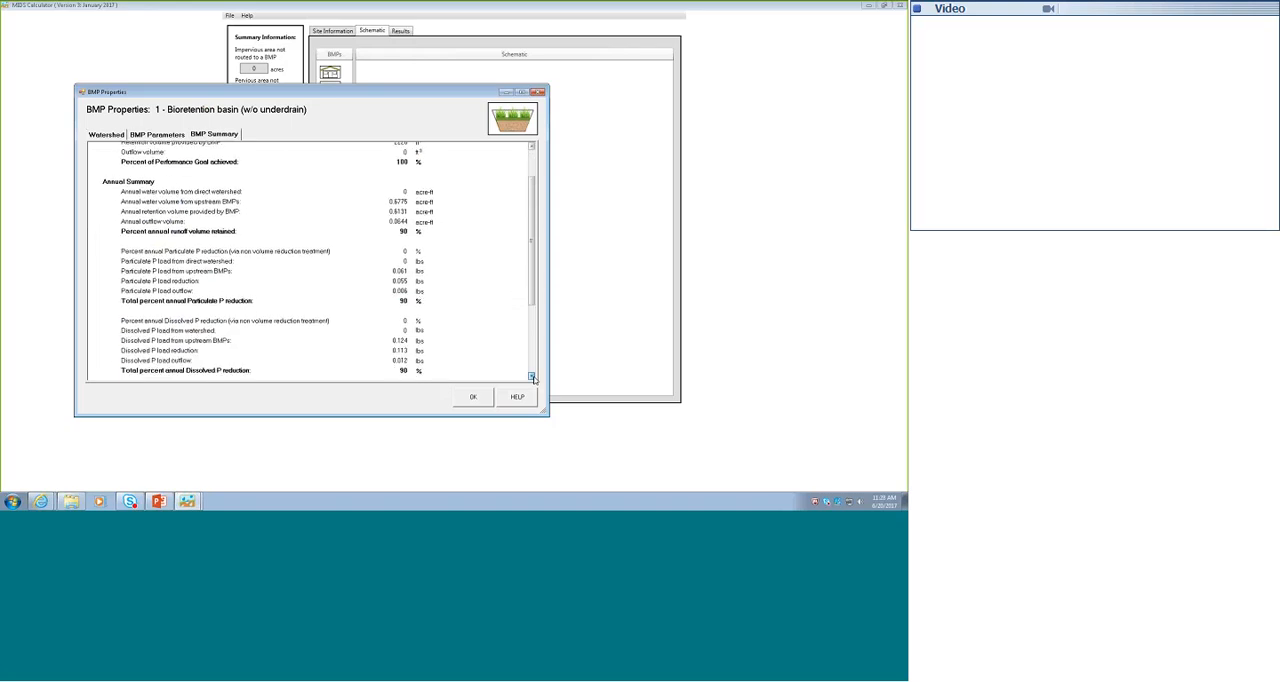
pyautogui.click(532, 376)
pyautogui.click(532, 376)
pyautogui.click(532, 376)
pyautogui.click(532, 376)
pyautogui.click(532, 376)
pyautogui.click(532, 376)
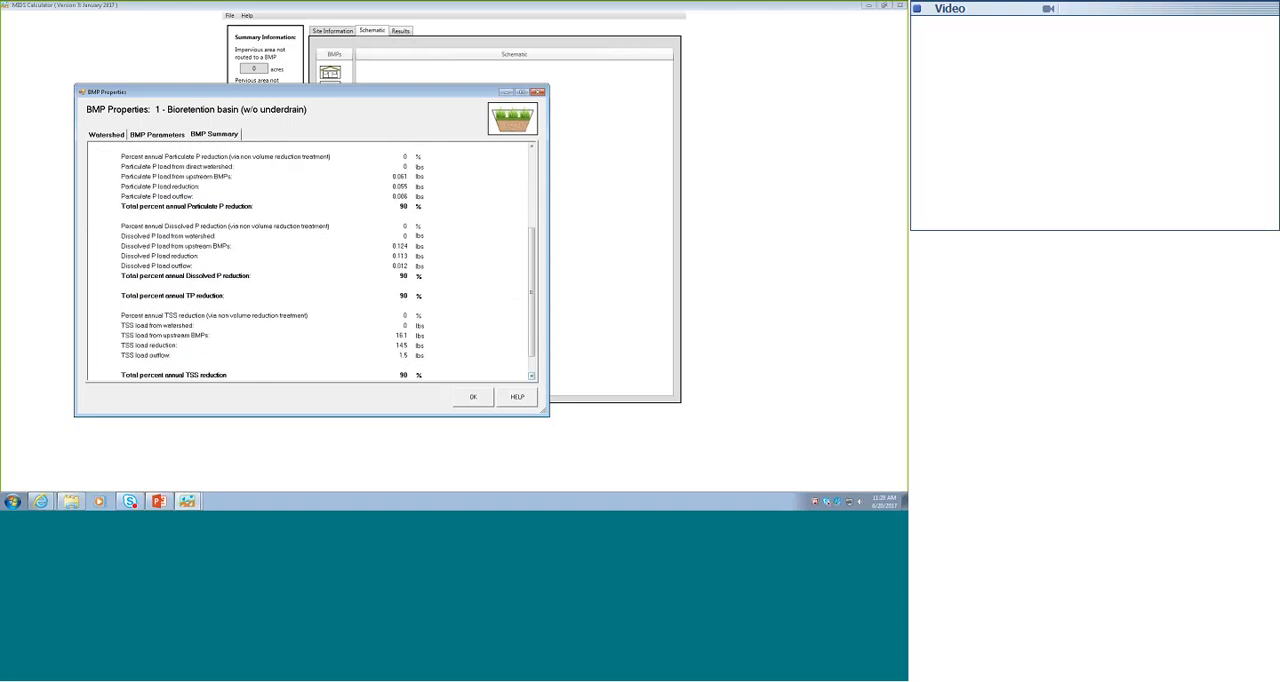
pyautogui.click(474, 398)
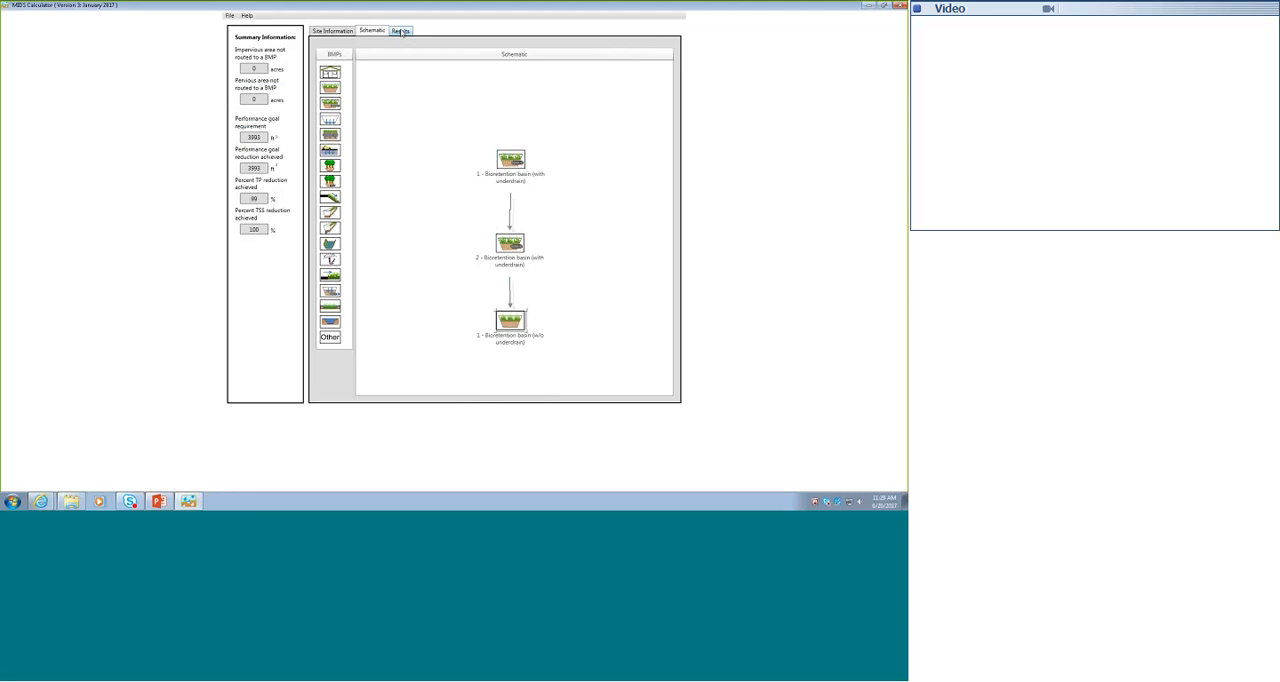
pyautogui.click(401, 31)
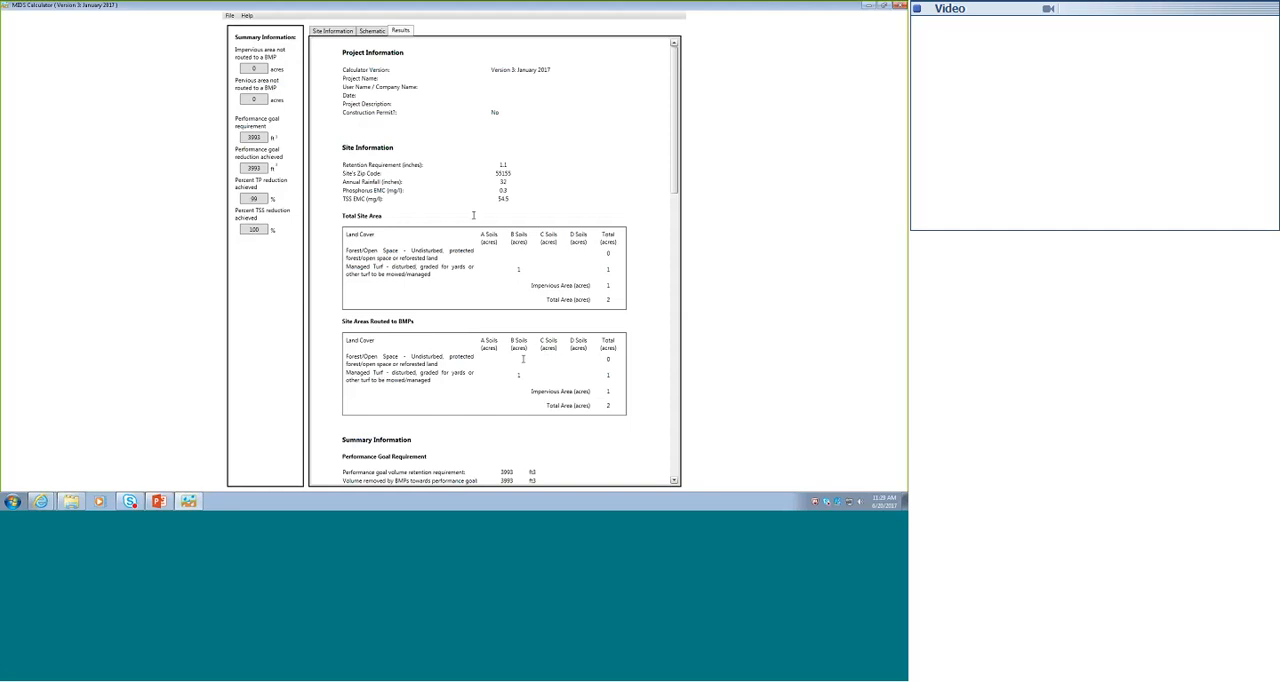
# - Review the overall results, from the site summary through the performance goal, annual volume, phosphorus and TSS tables for each basin
pyautogui.click(675, 482)
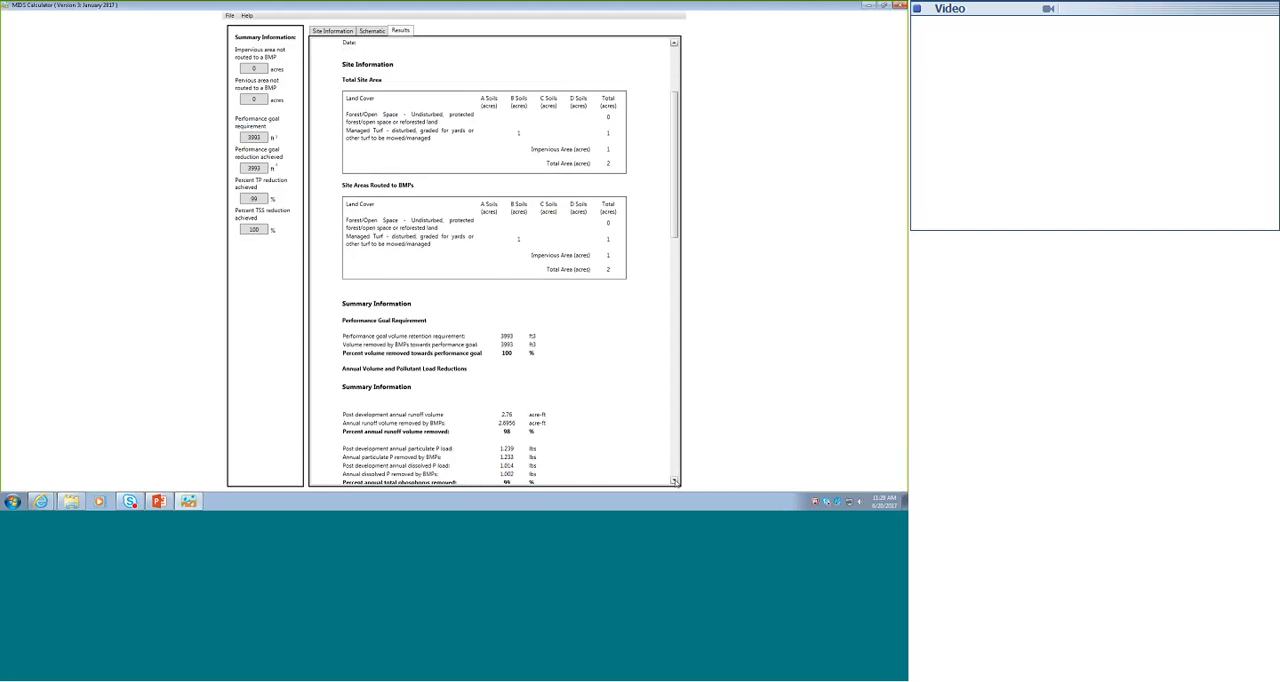
pyautogui.moveTo(675, 482); pyautogui.dragTo(675, 482)
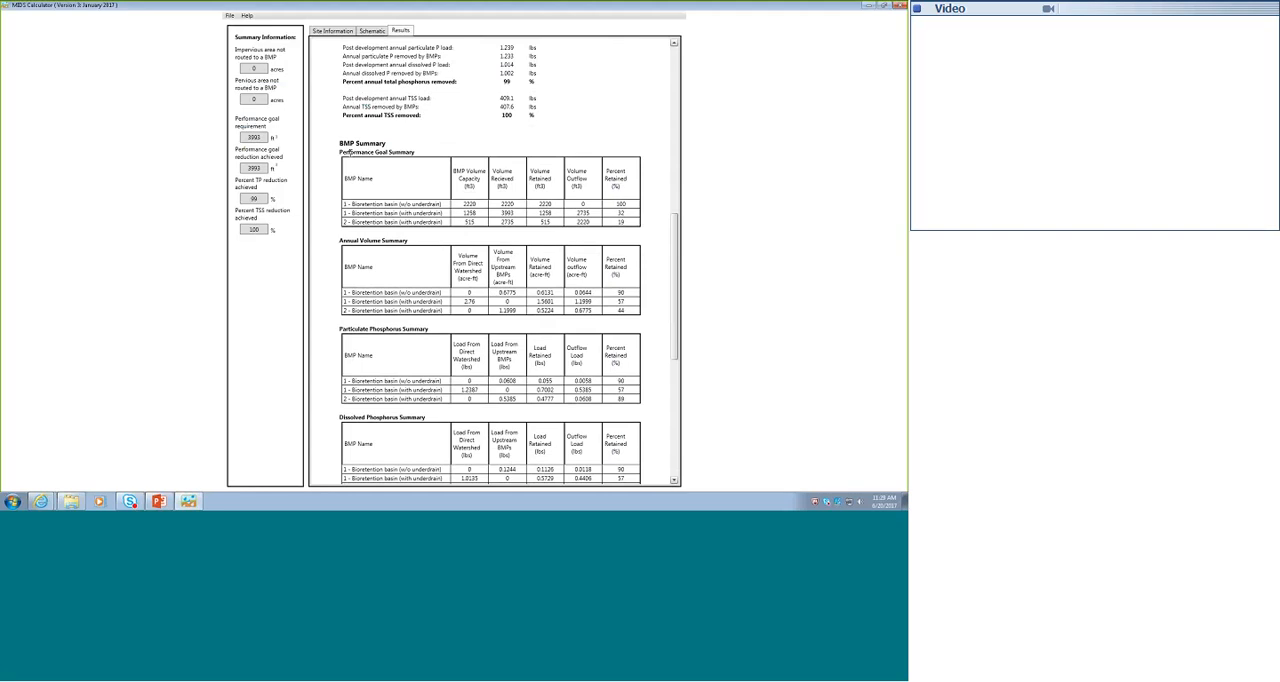
pyautogui.scroll(-3, 349, 152)
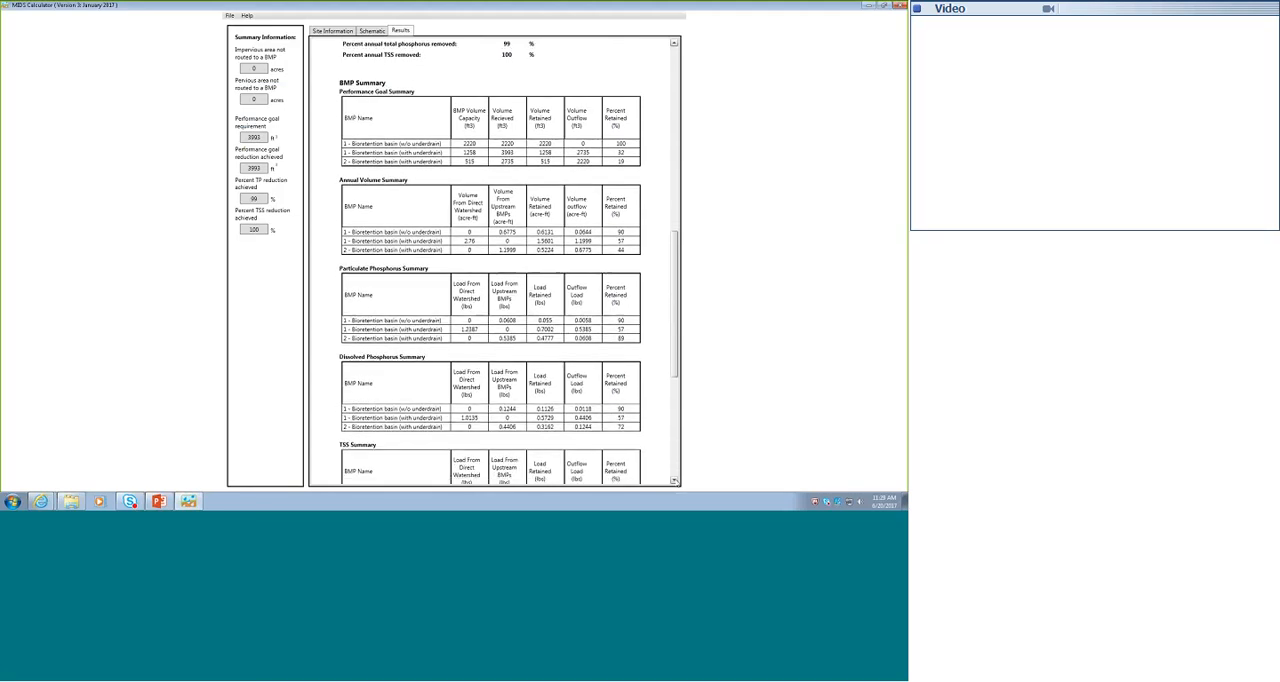
pyautogui.click(675, 481)
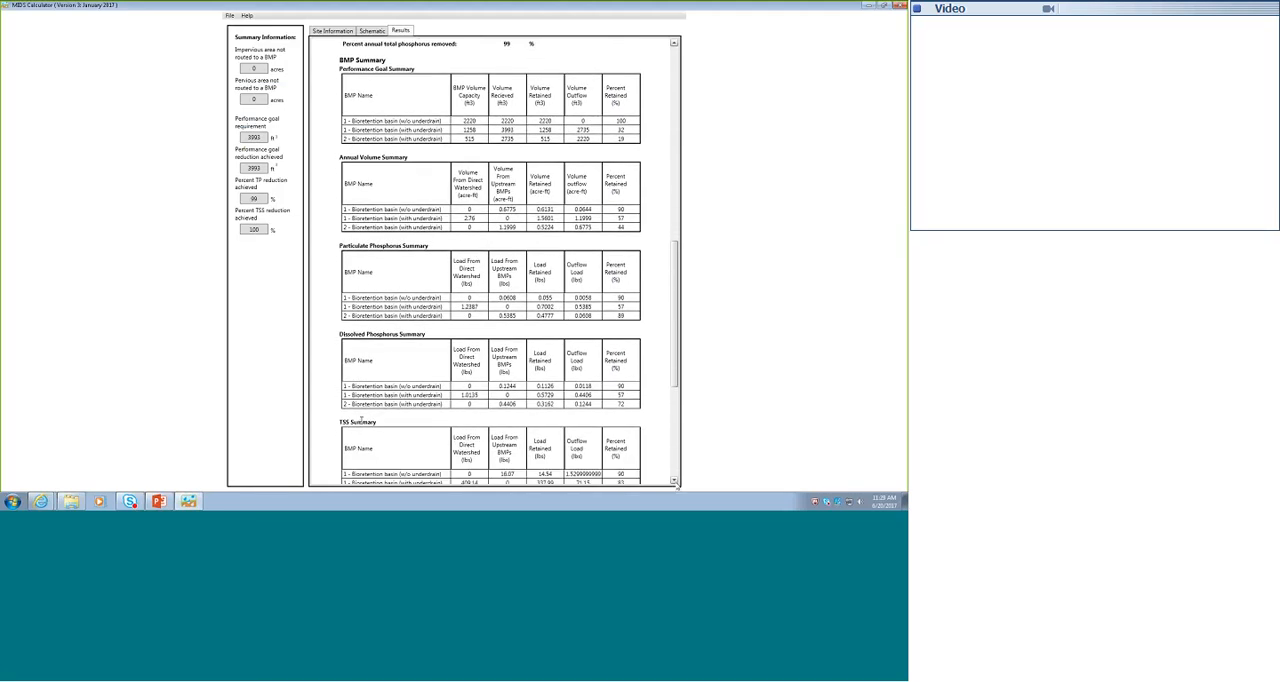
pyautogui.scroll(-2, 361, 419)
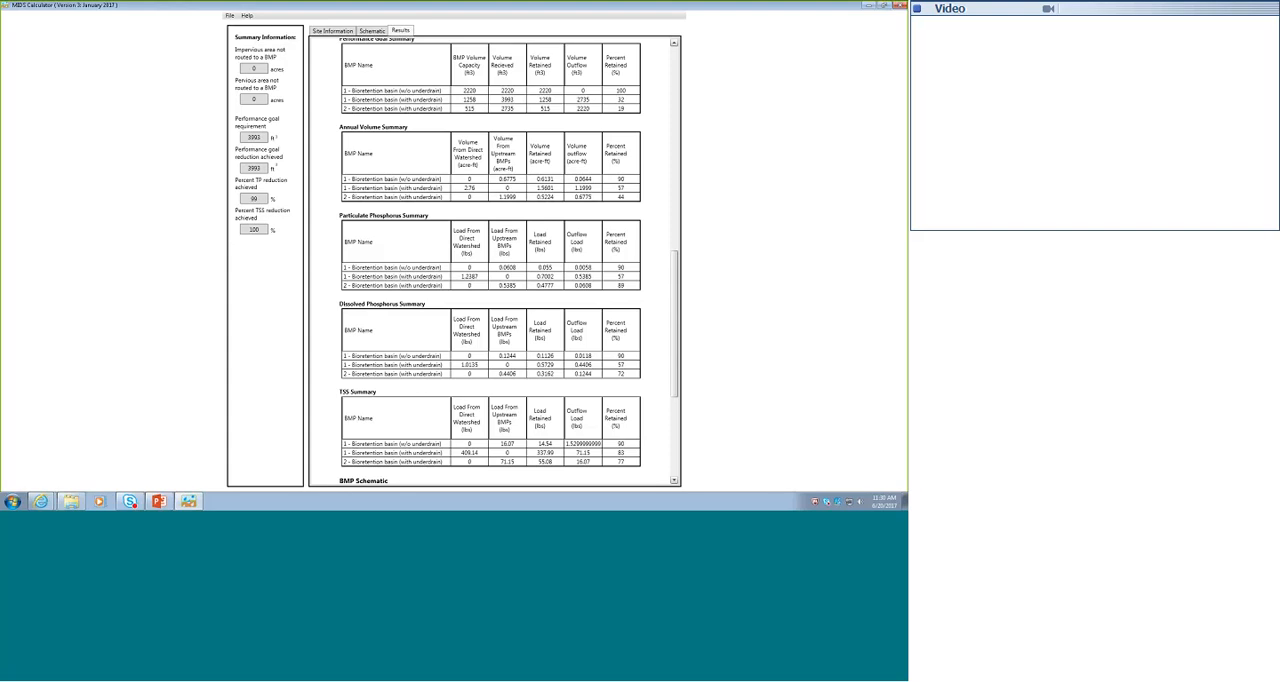
# - Return to the schematic and view the watershed properties of bioretention basin 2 with underdrain, then close them
pyautogui.click(372, 31)
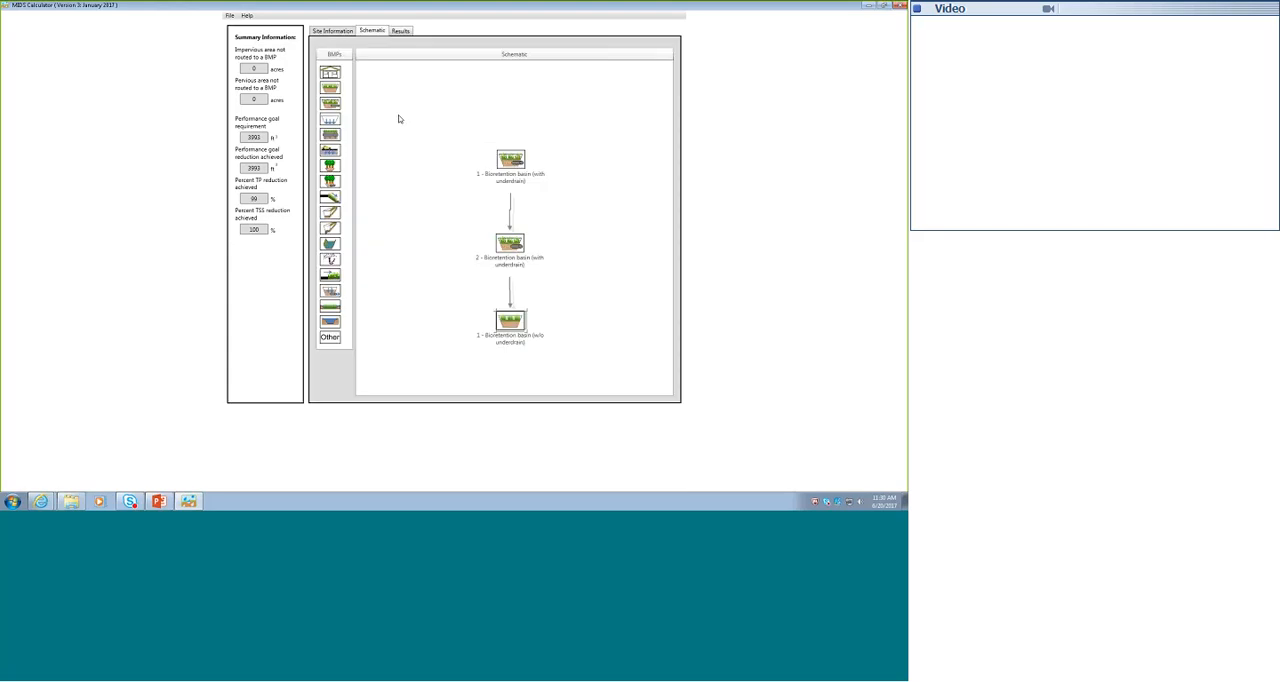
pyautogui.doubleClick(510, 243)
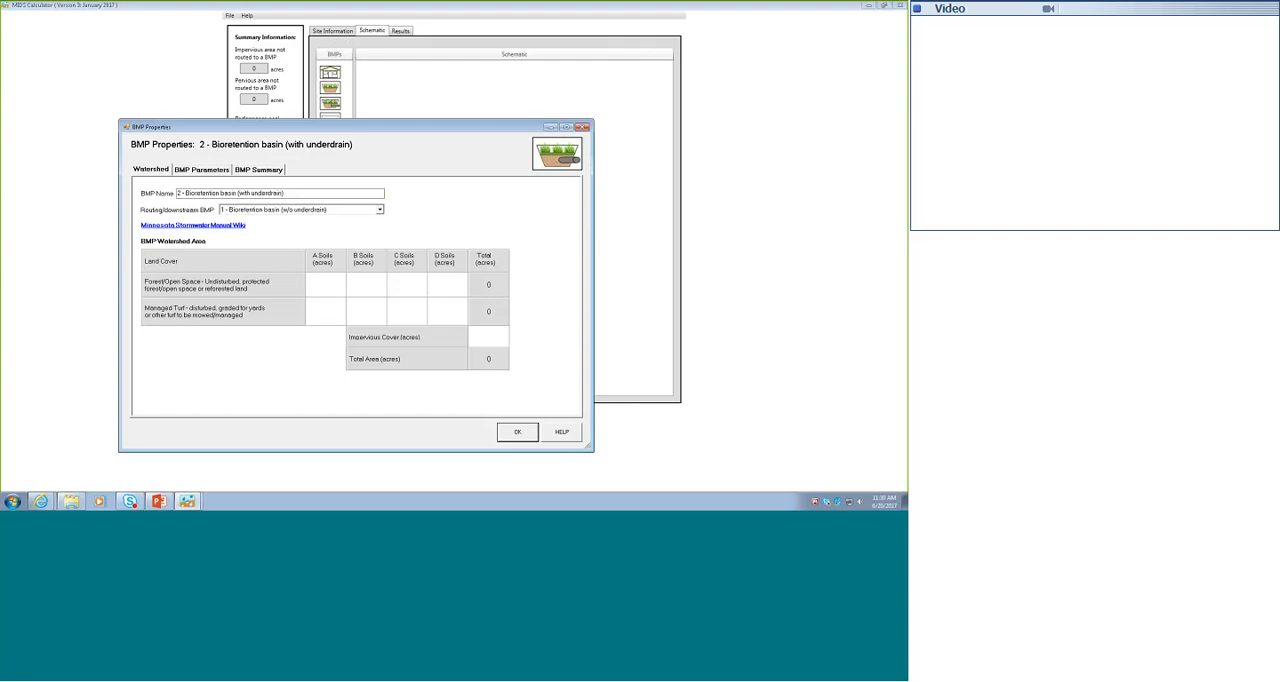
pyautogui.click(521, 435)
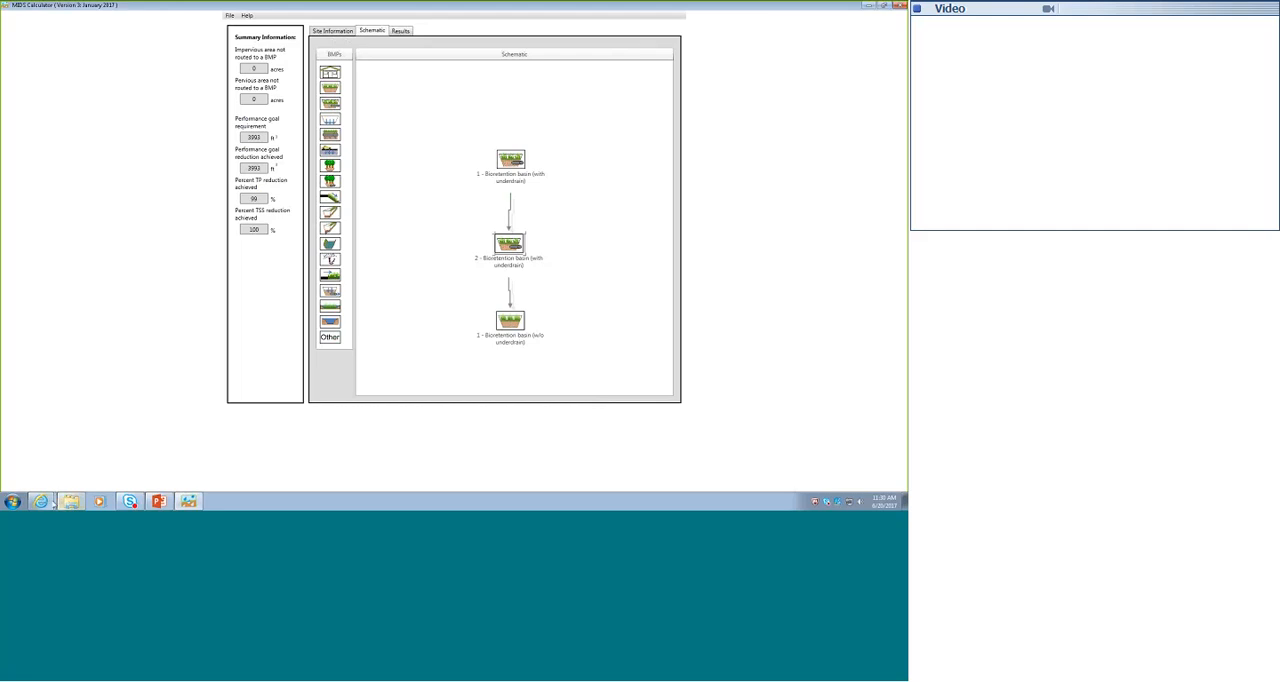
# - Switch to the Minnesota Stormwater Manual in Internet Explorer and find the bioretention articles through the table of contents and infiltration practices
pyautogui.moveTo(42, 502)
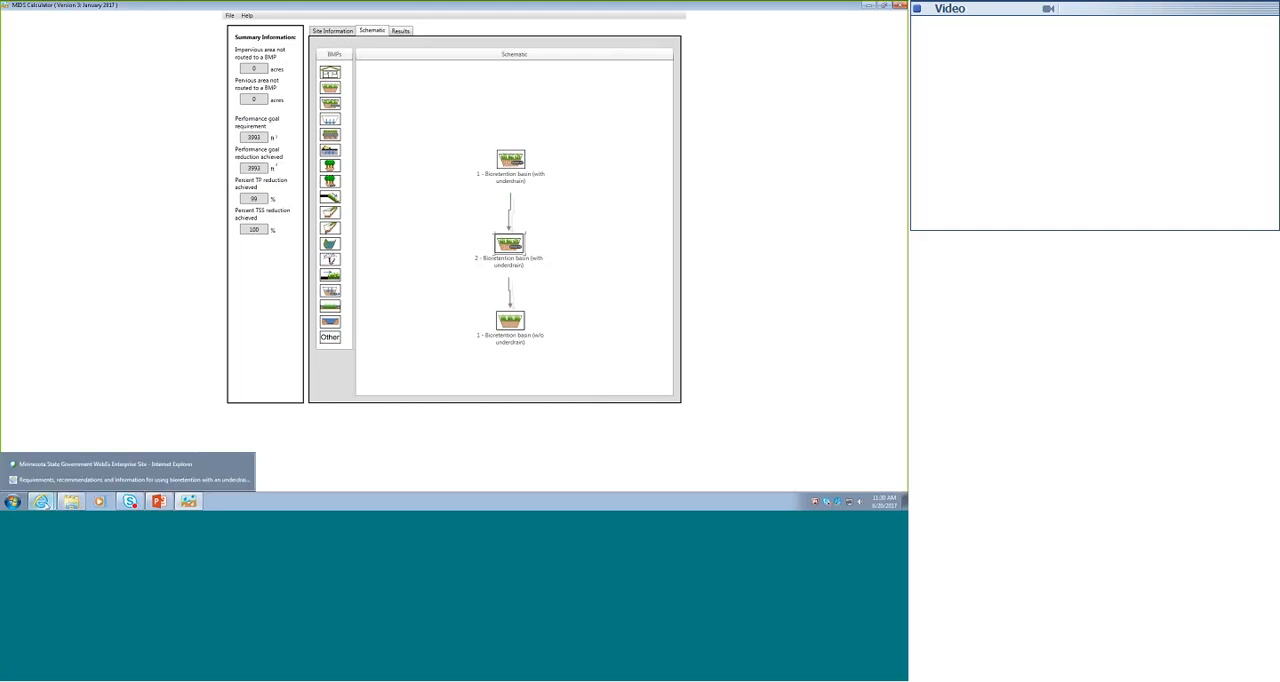
pyautogui.click(58, 481)
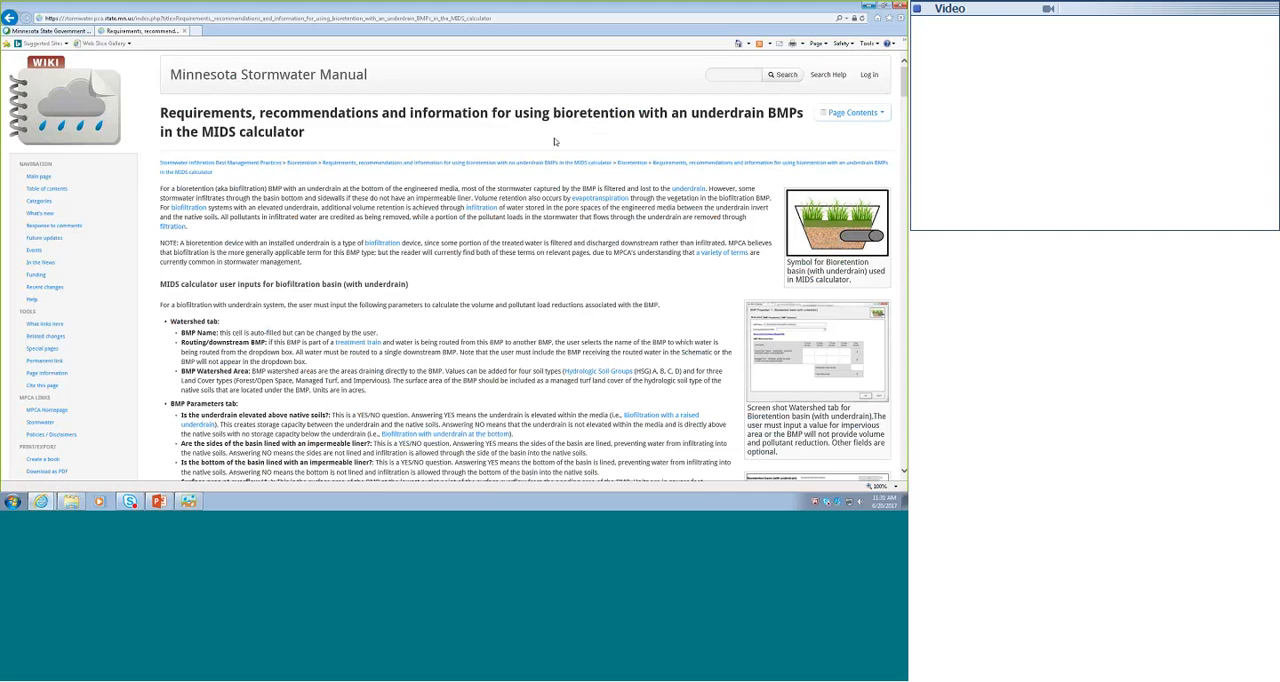
pyautogui.click(44, 190)
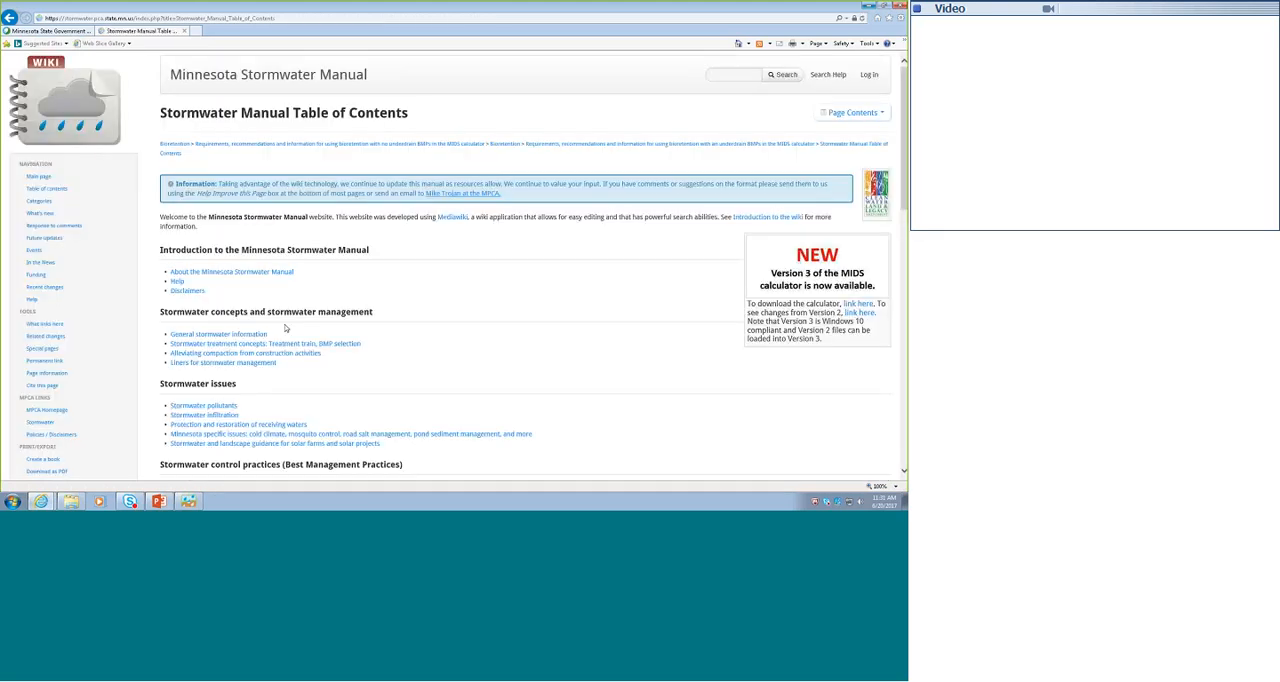
pyautogui.scroll(-1, 300, 340)
pyautogui.scroll(-1, 321, 358)
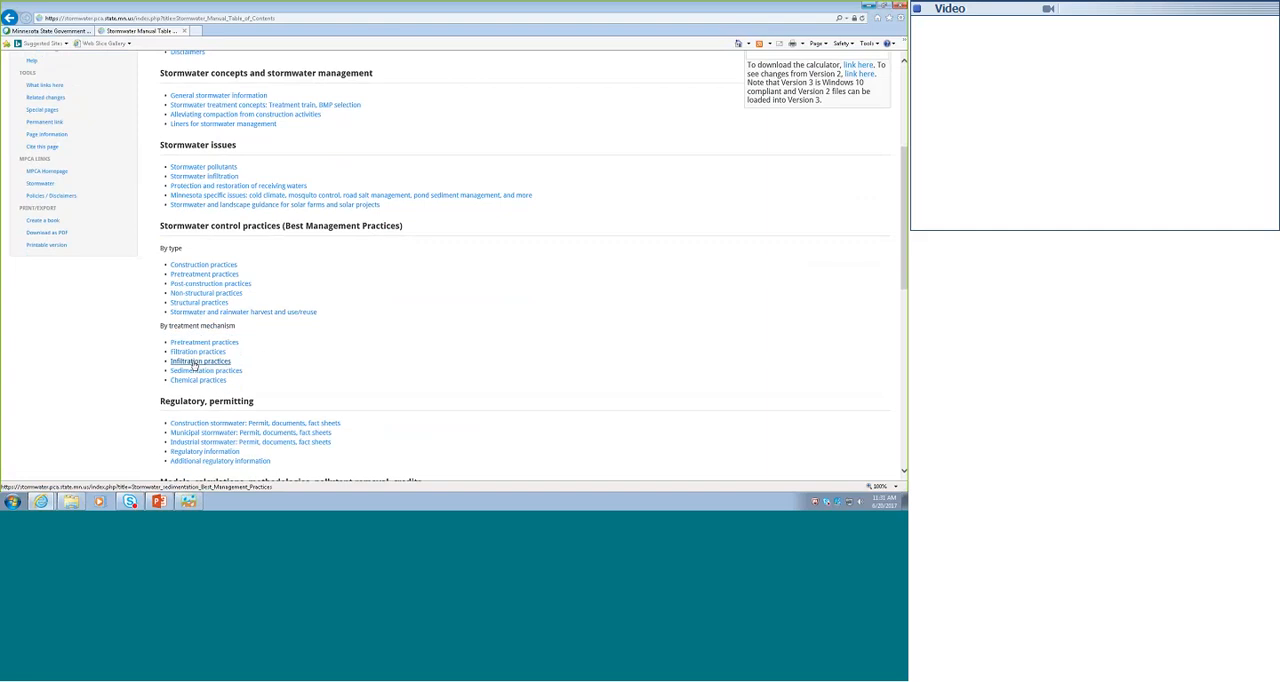
pyautogui.click(195, 362)
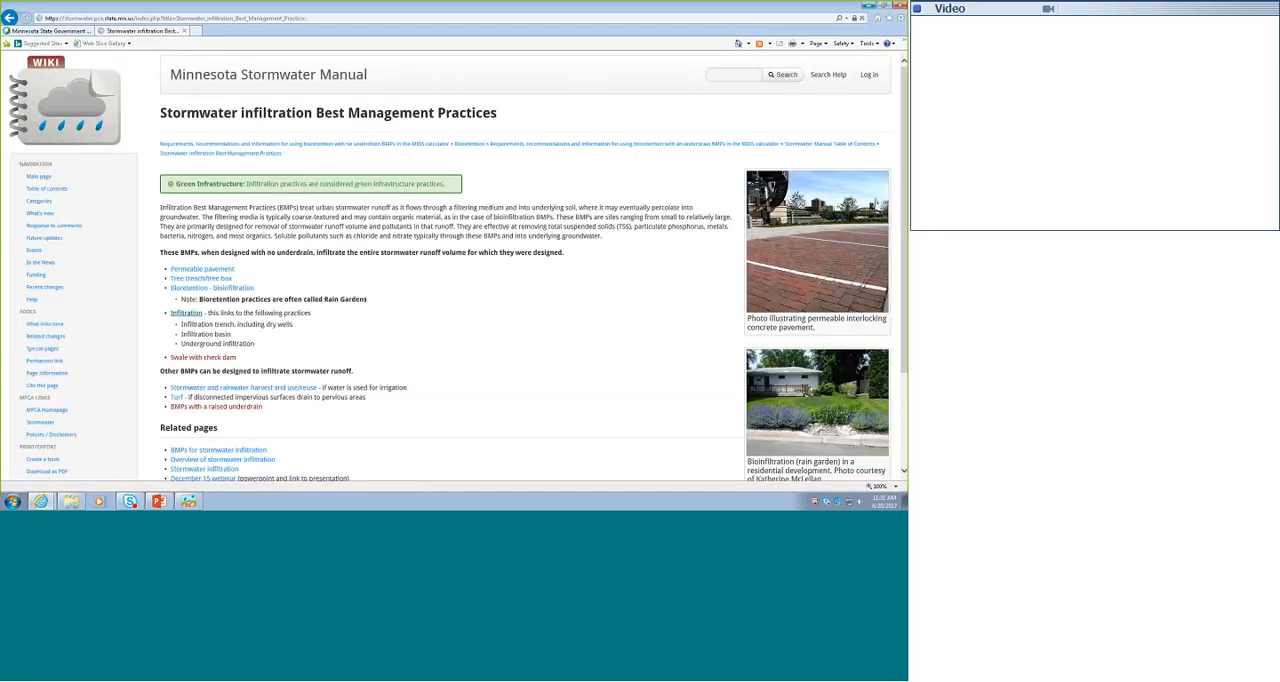
pyautogui.click(189, 289)
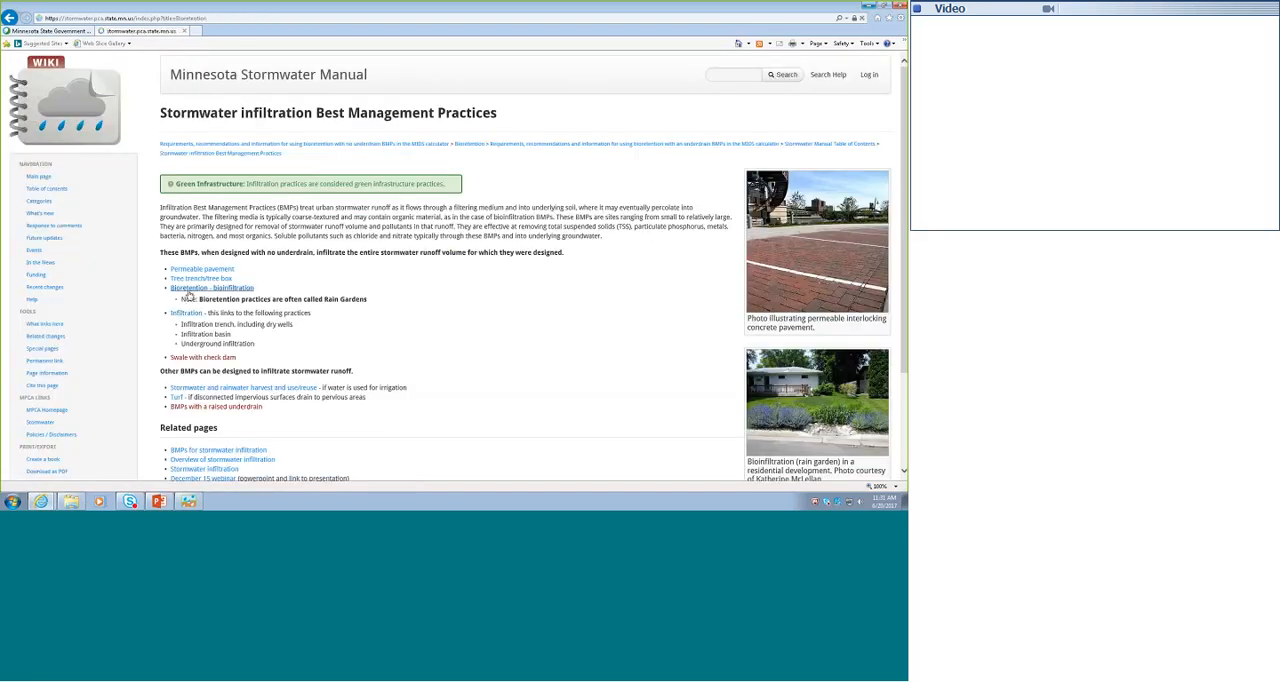
pyautogui.scroll(-3, 365, 407)
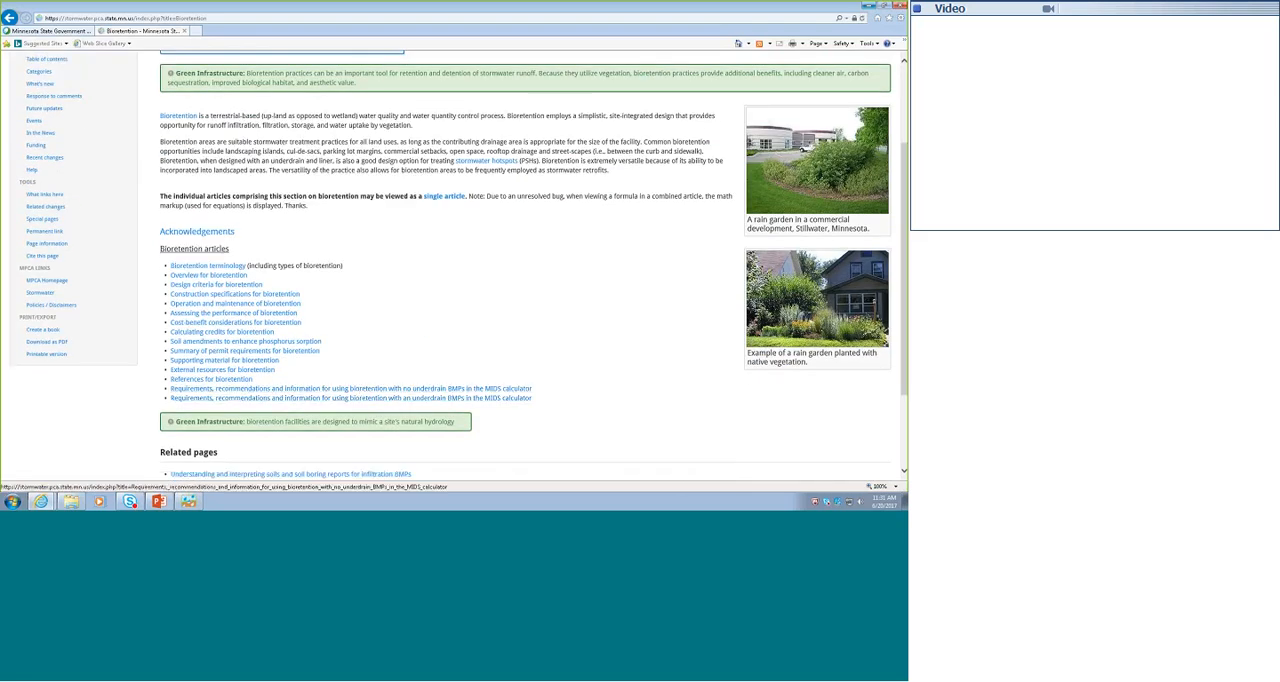
pyautogui.scroll(2, 94, 123)
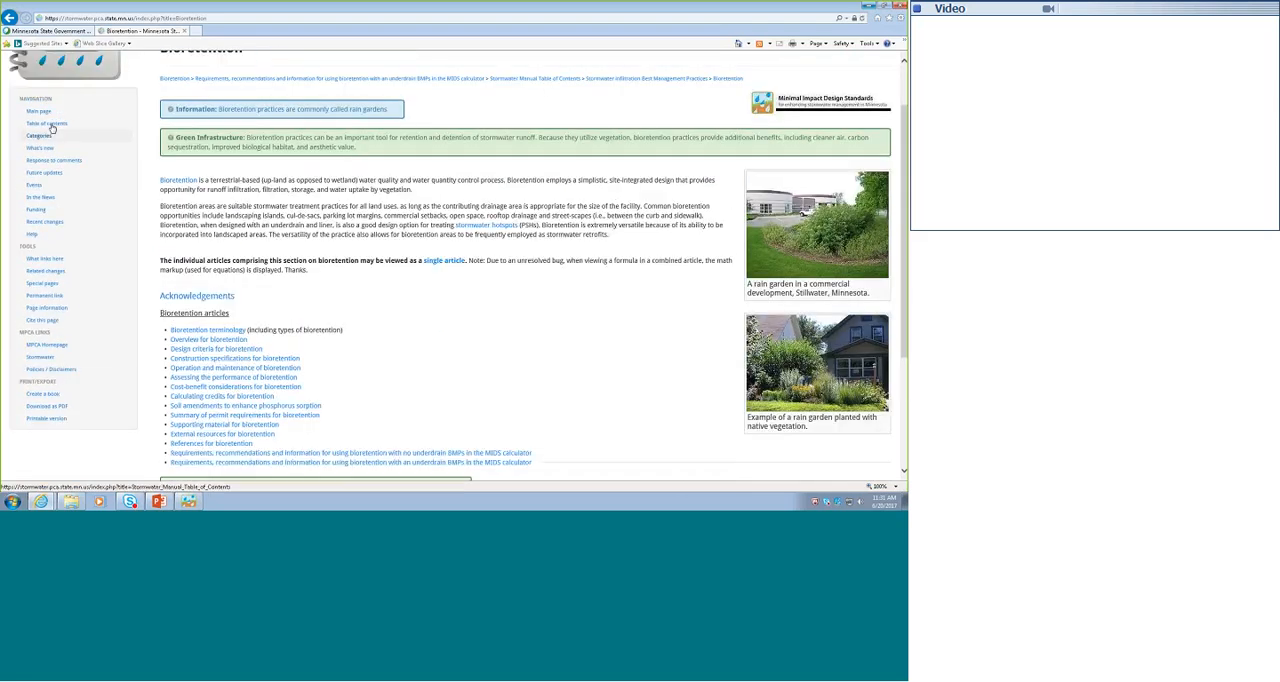
# - From the manual's table of contents, go through Minimal Impact Design Standards and the BMP-specific calculator guidance to the Bioinfiltration (no underdrain) page
pyautogui.click(51, 125)
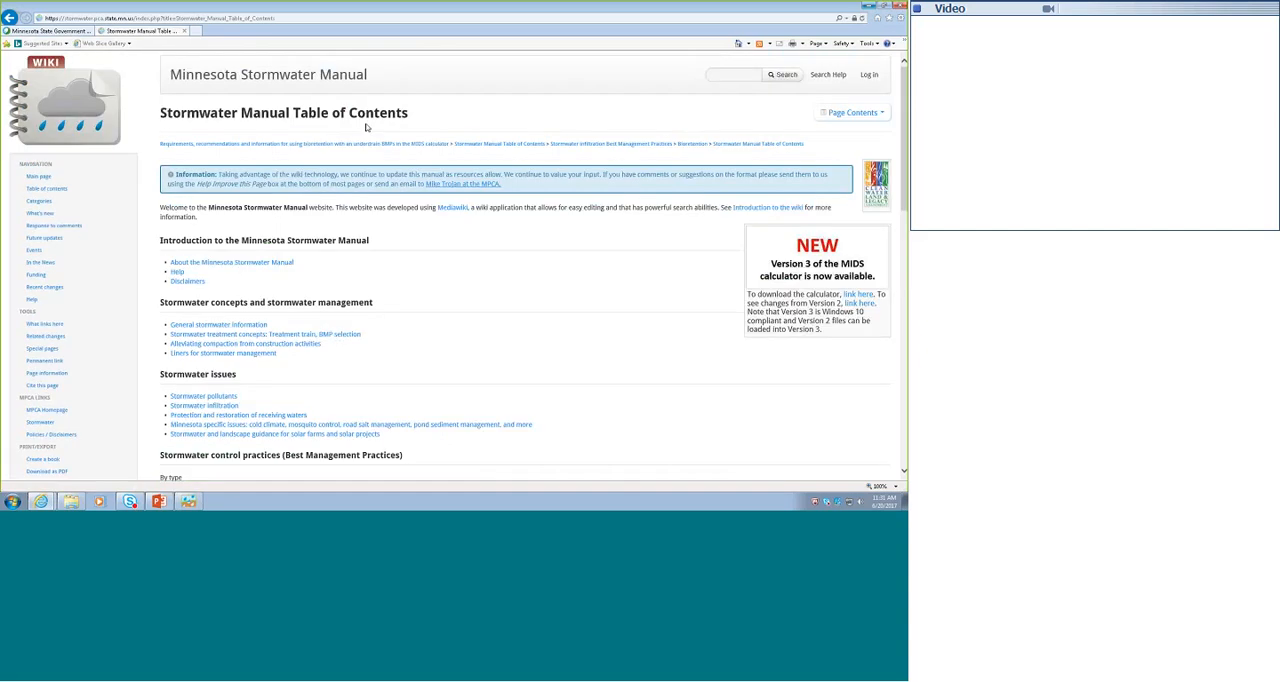
pyautogui.scroll(-5, 453, 254)
pyautogui.scroll(-10, 453, 254)
pyautogui.scroll(2, 457, 245)
pyautogui.scroll(1, 266, 281)
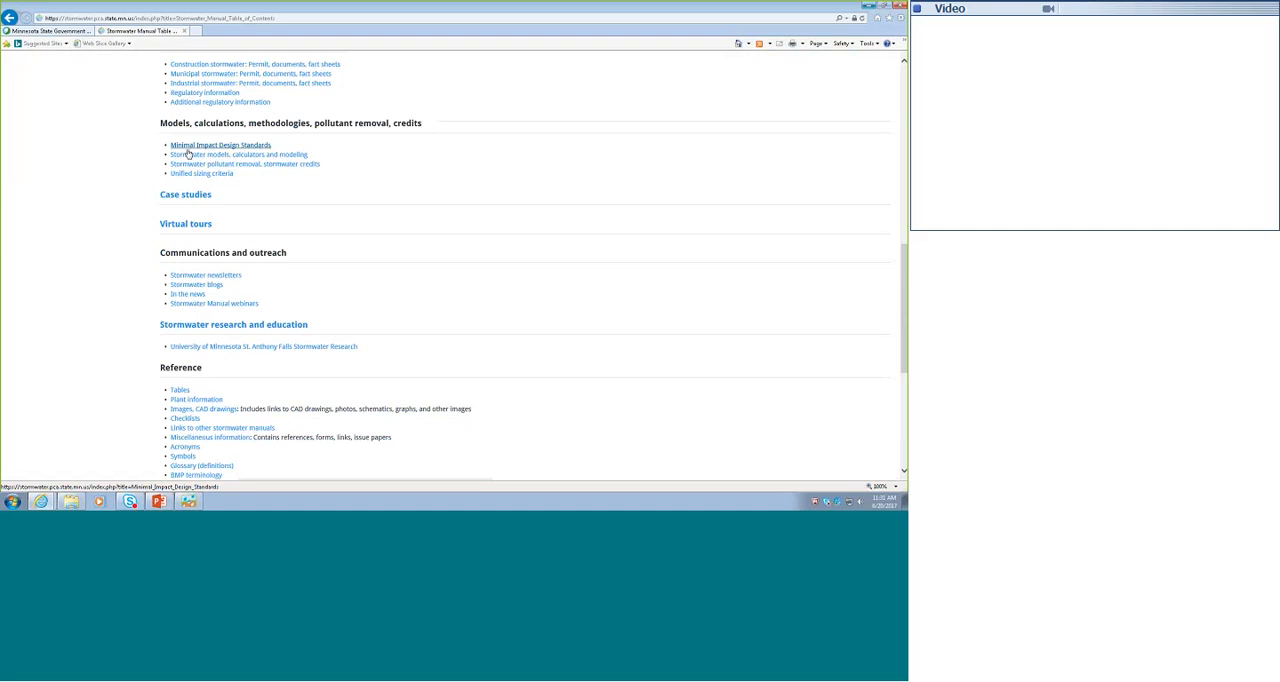
pyautogui.click(191, 150)
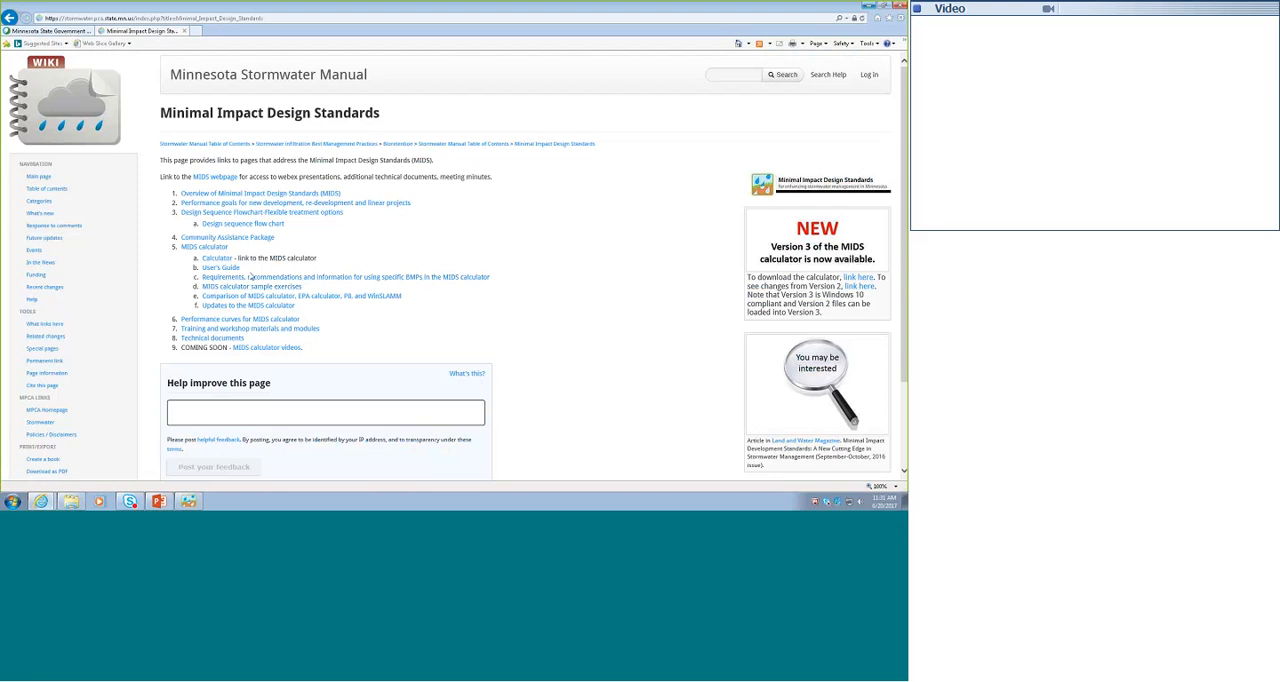
pyautogui.click(359, 280)
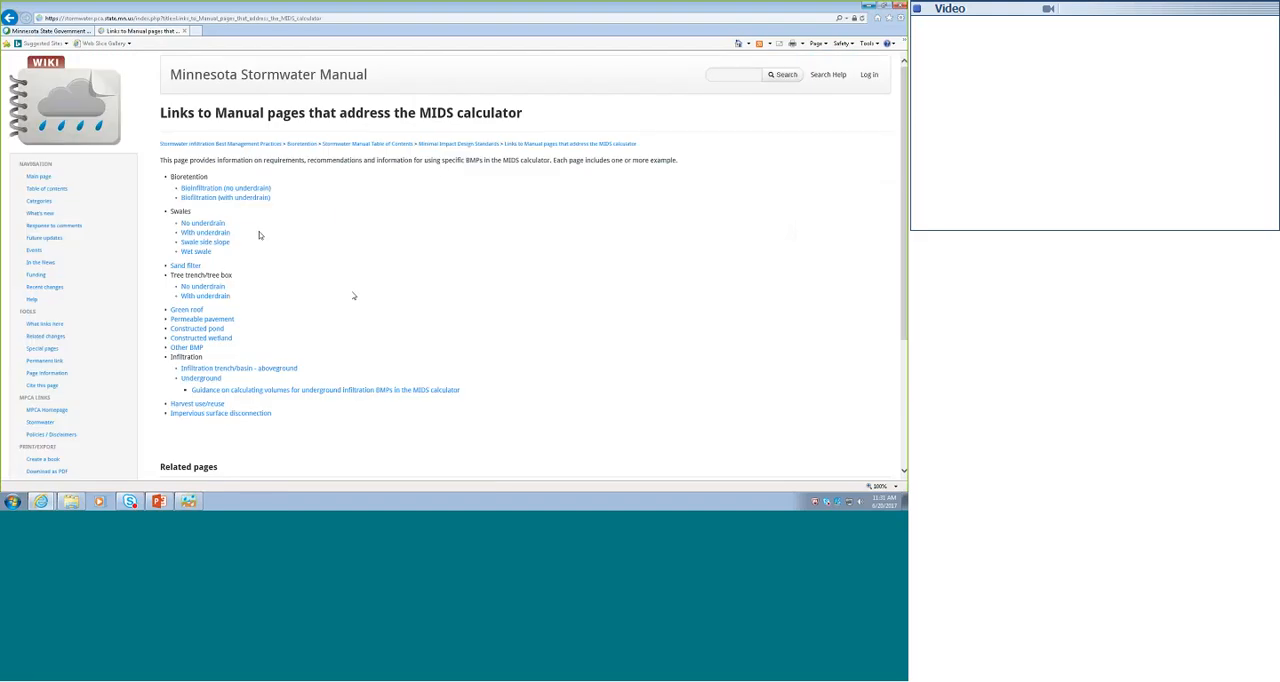
pyautogui.click(212, 189)
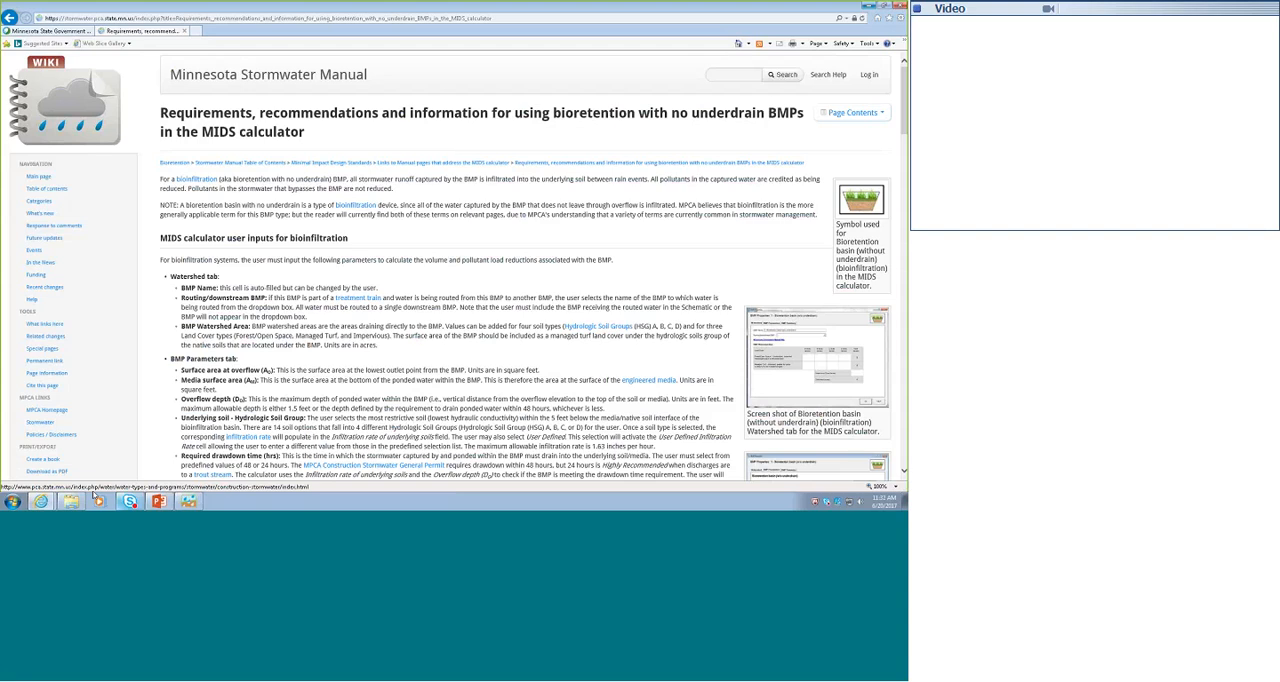
# - Switch to the PowerPoint presentation, start the slide show from the module content slide and advance to the Module 5 closing slide
pyautogui.click(158, 501)
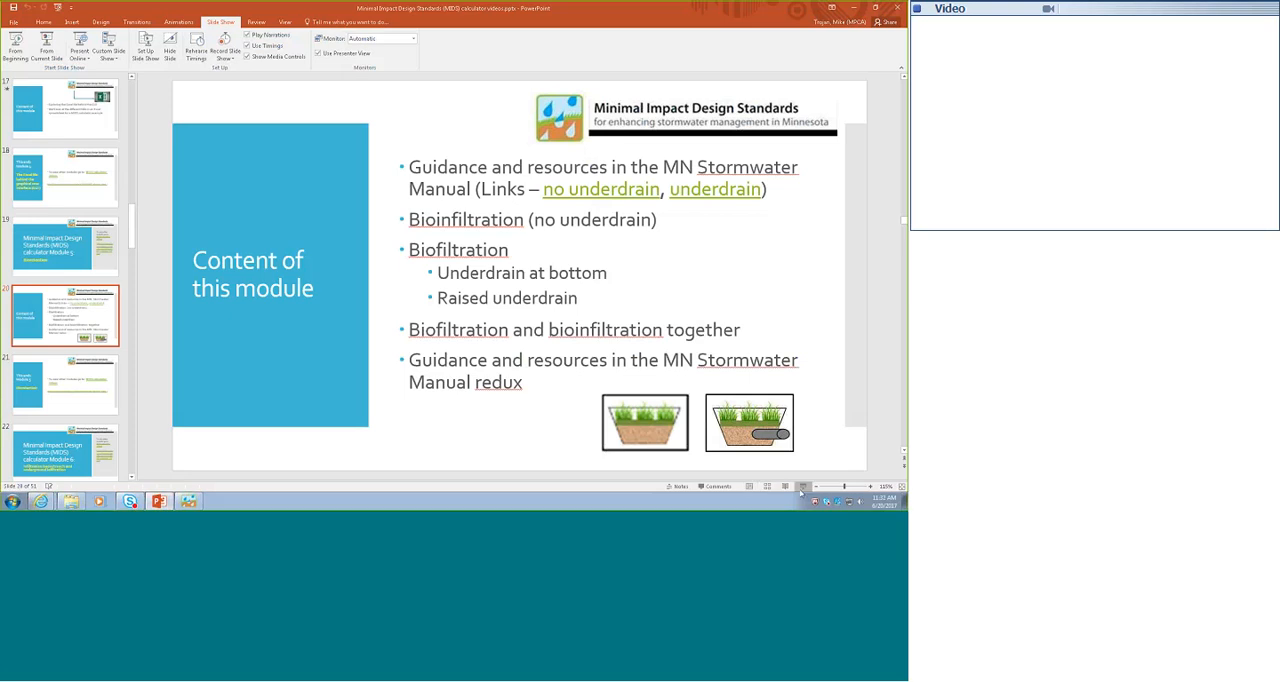
pyautogui.hotkey('shift', 'F5')
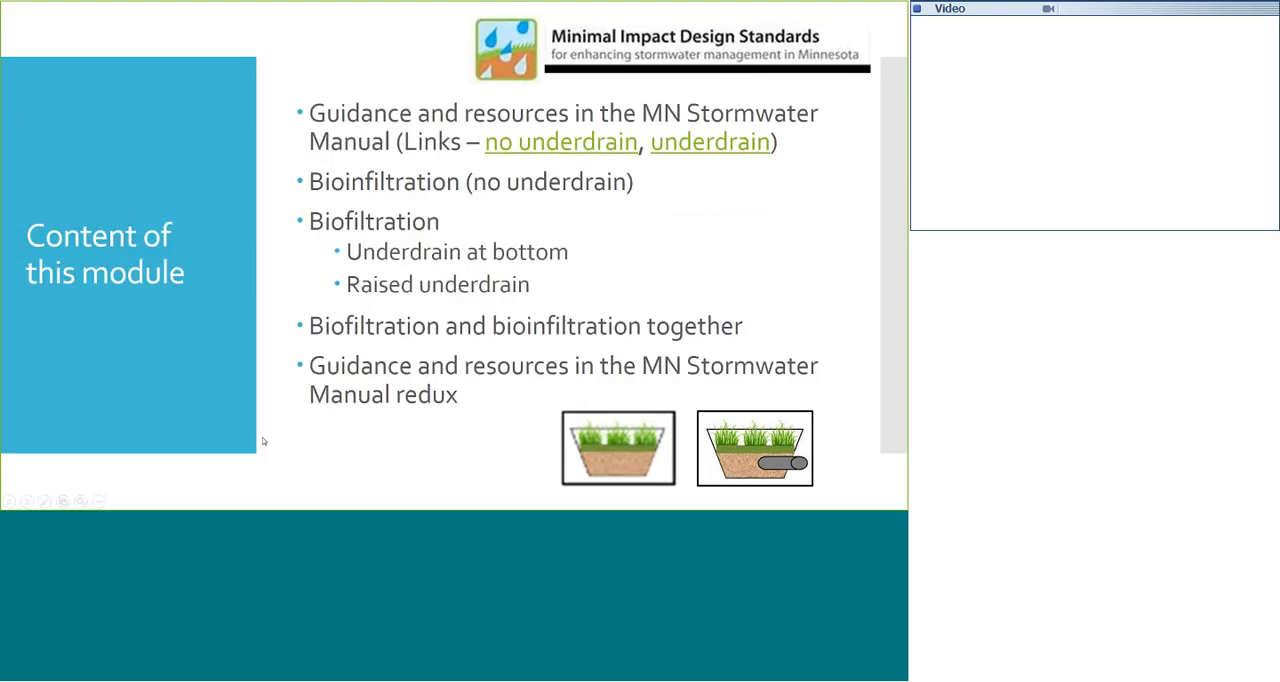
pyautogui.click(263, 441)
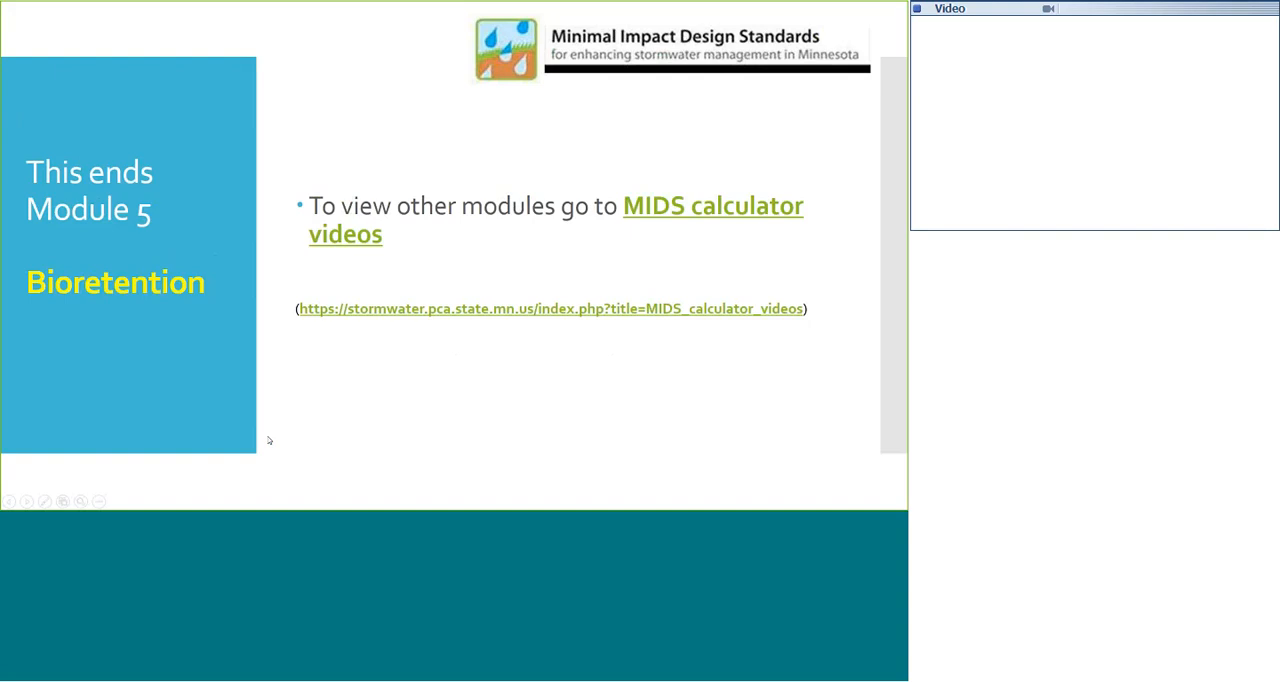